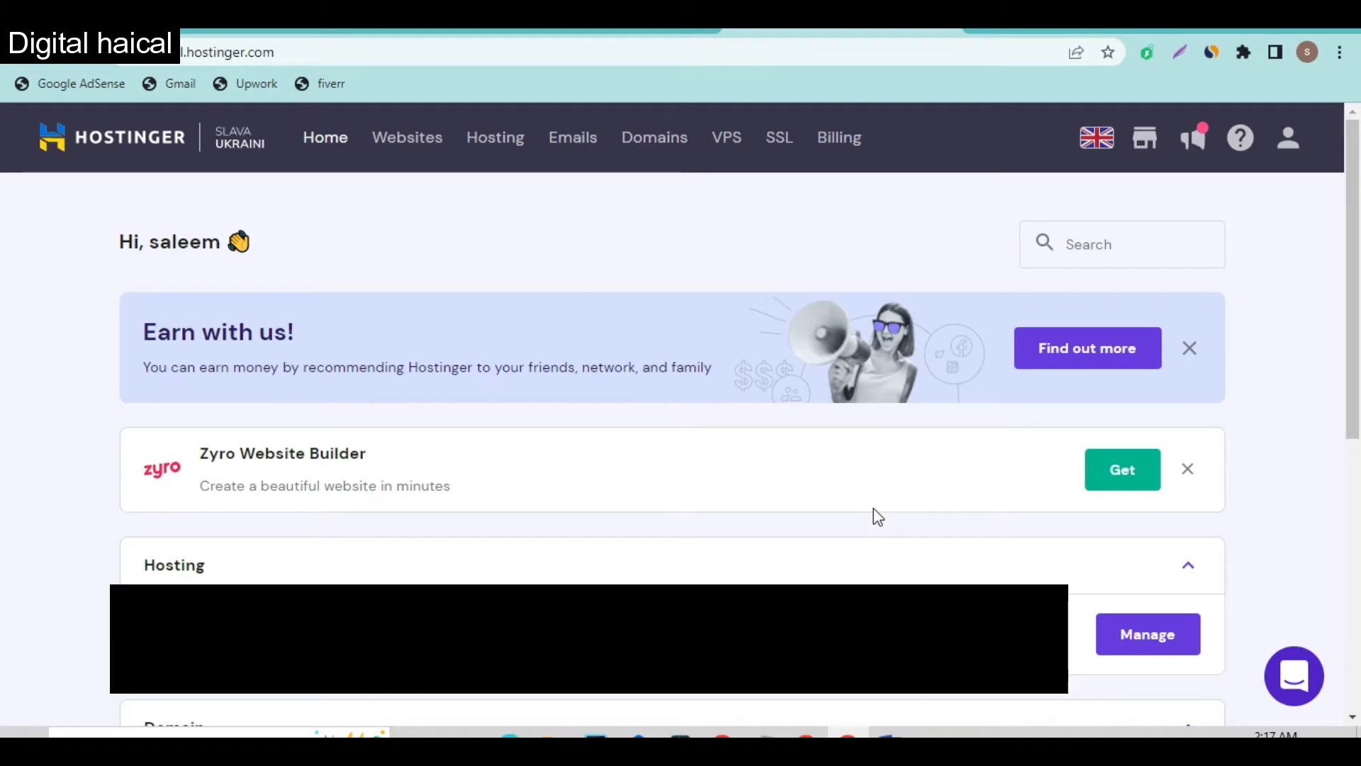
Open the WordPress installation form for the mushroommela.com hosting account
click(318, 138)
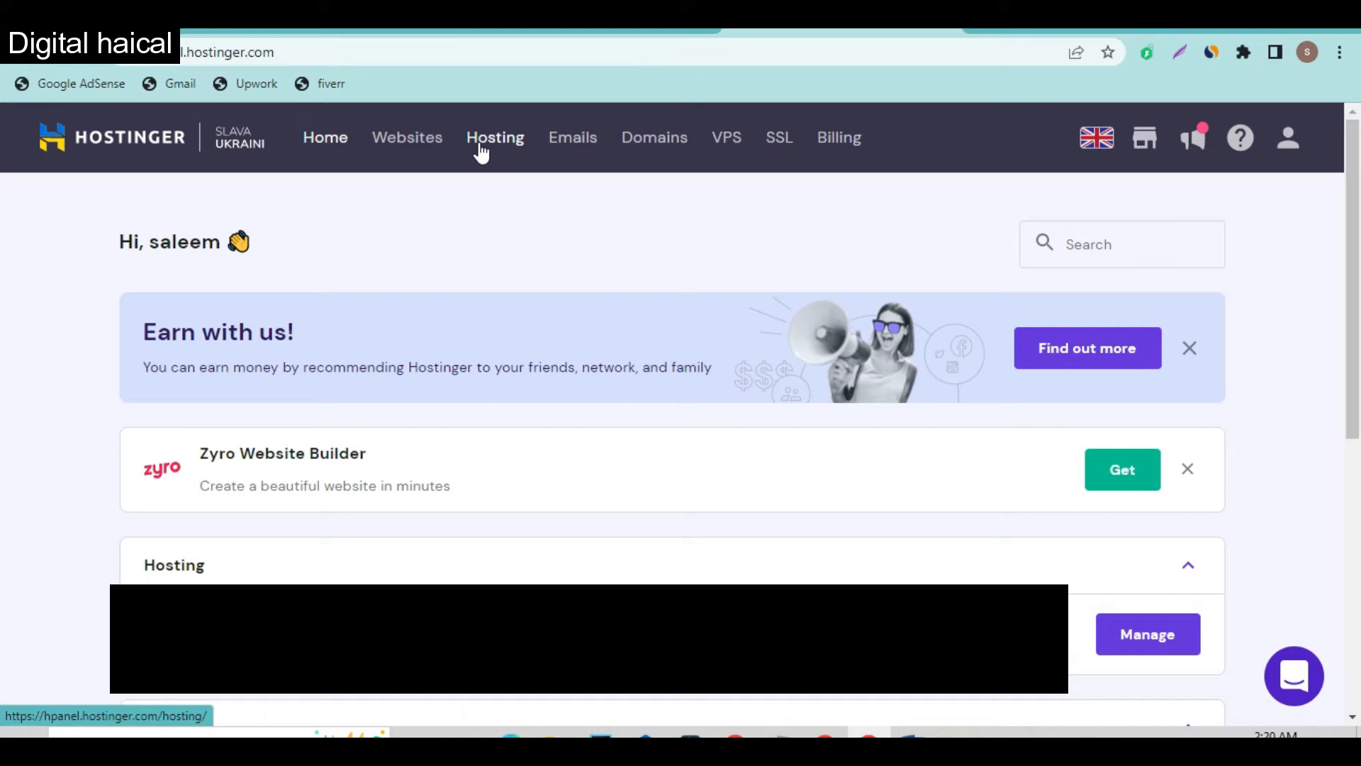
click(503, 139)
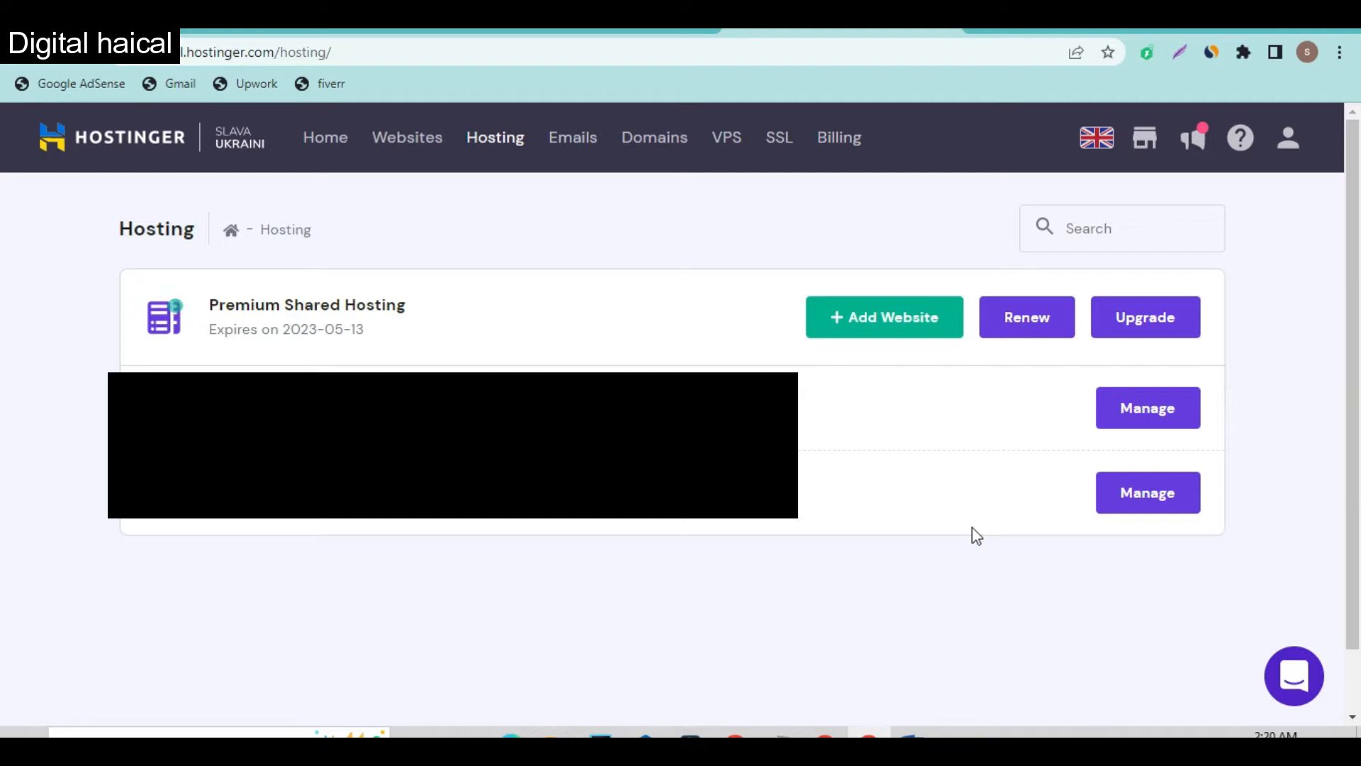
click(1127, 415)
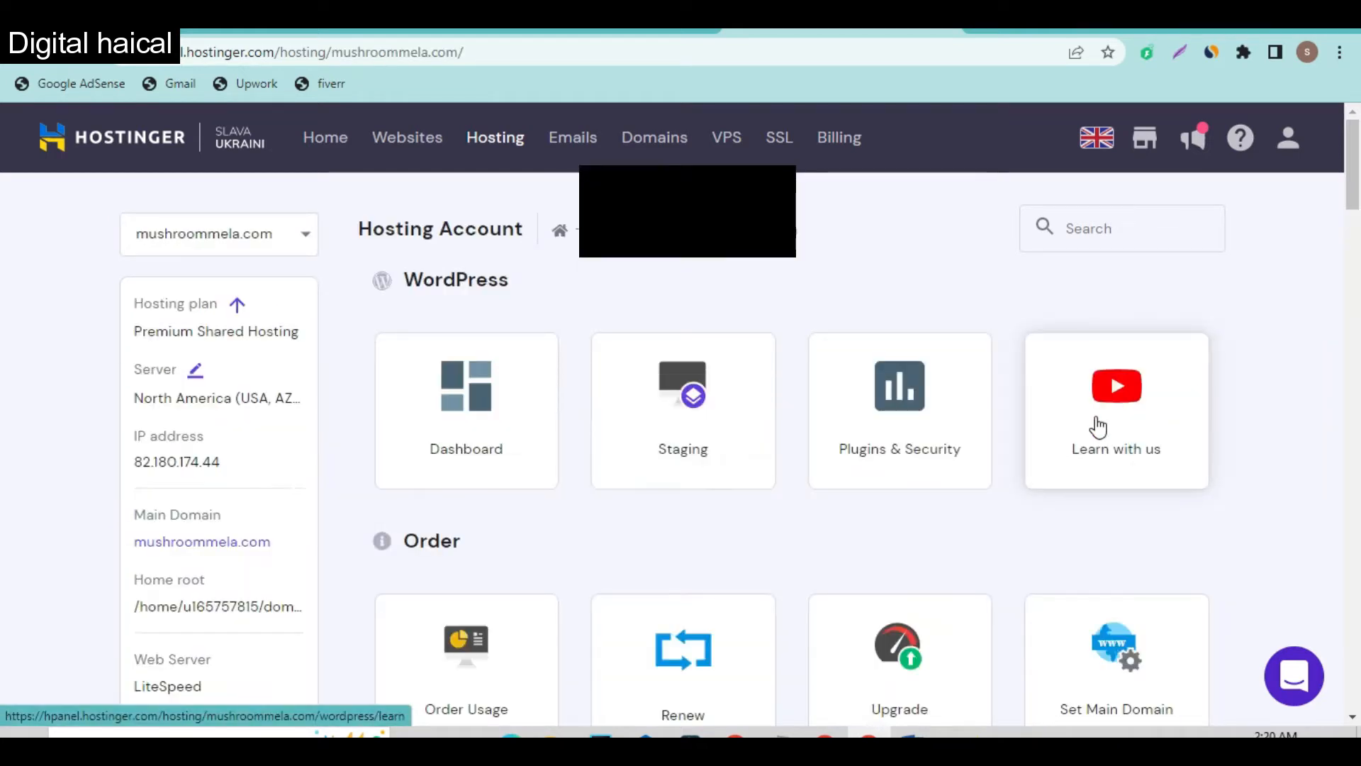
scroll(643, 477, down, 15)
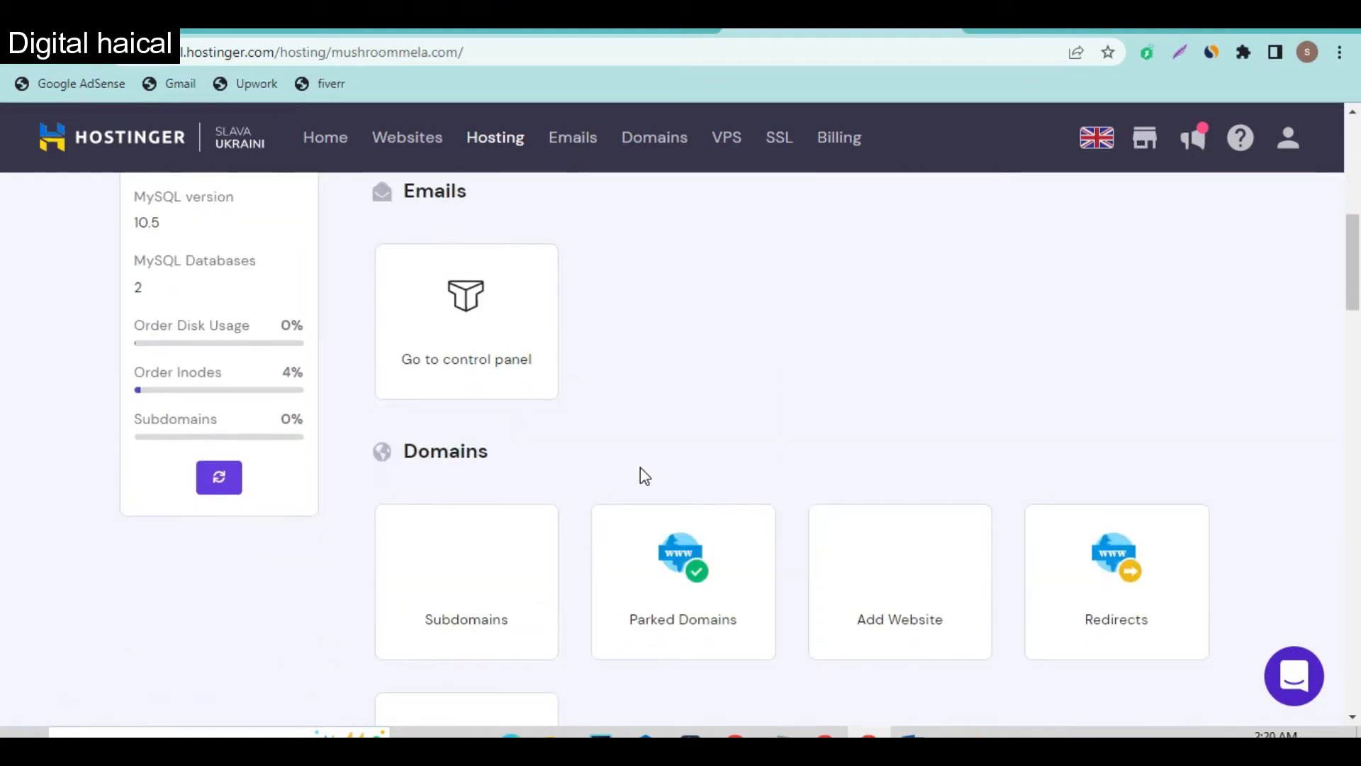
scroll(640, 467, down, 7)
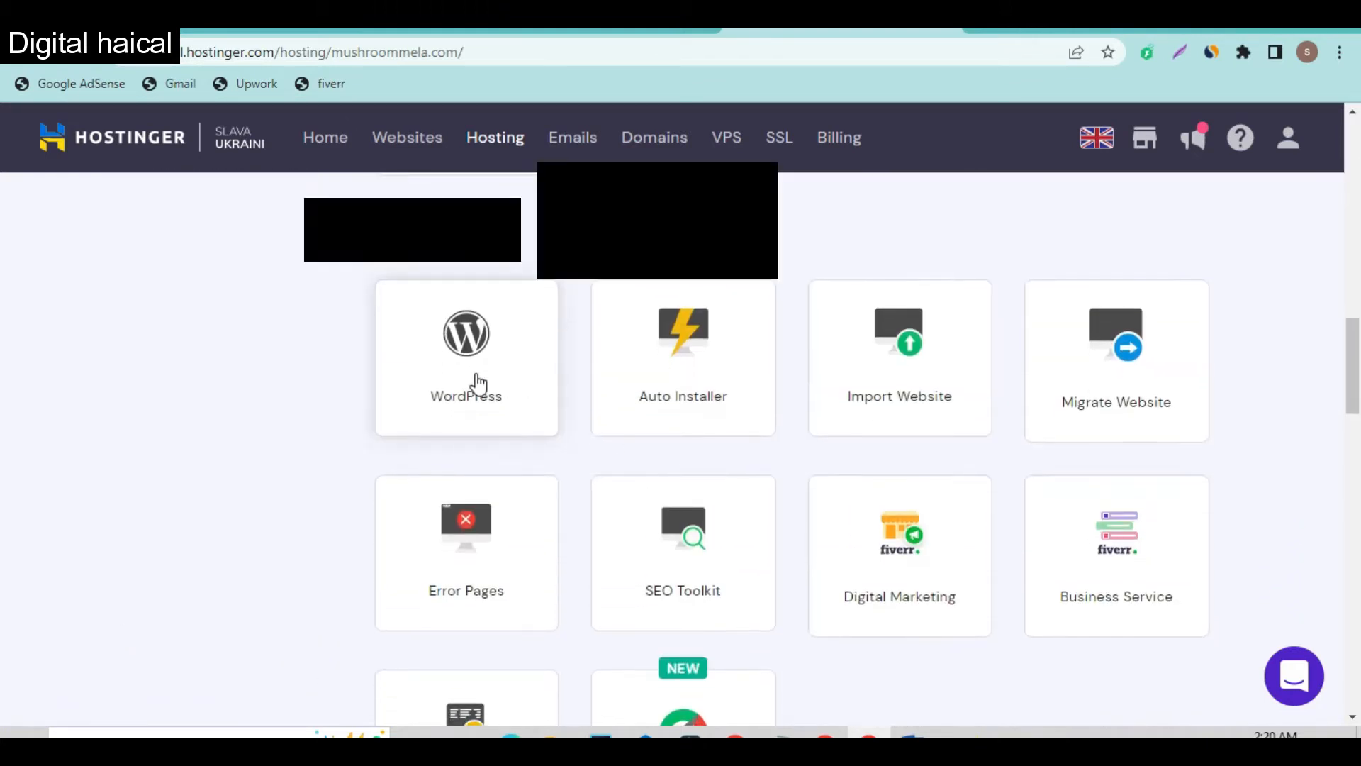
click(472, 380)
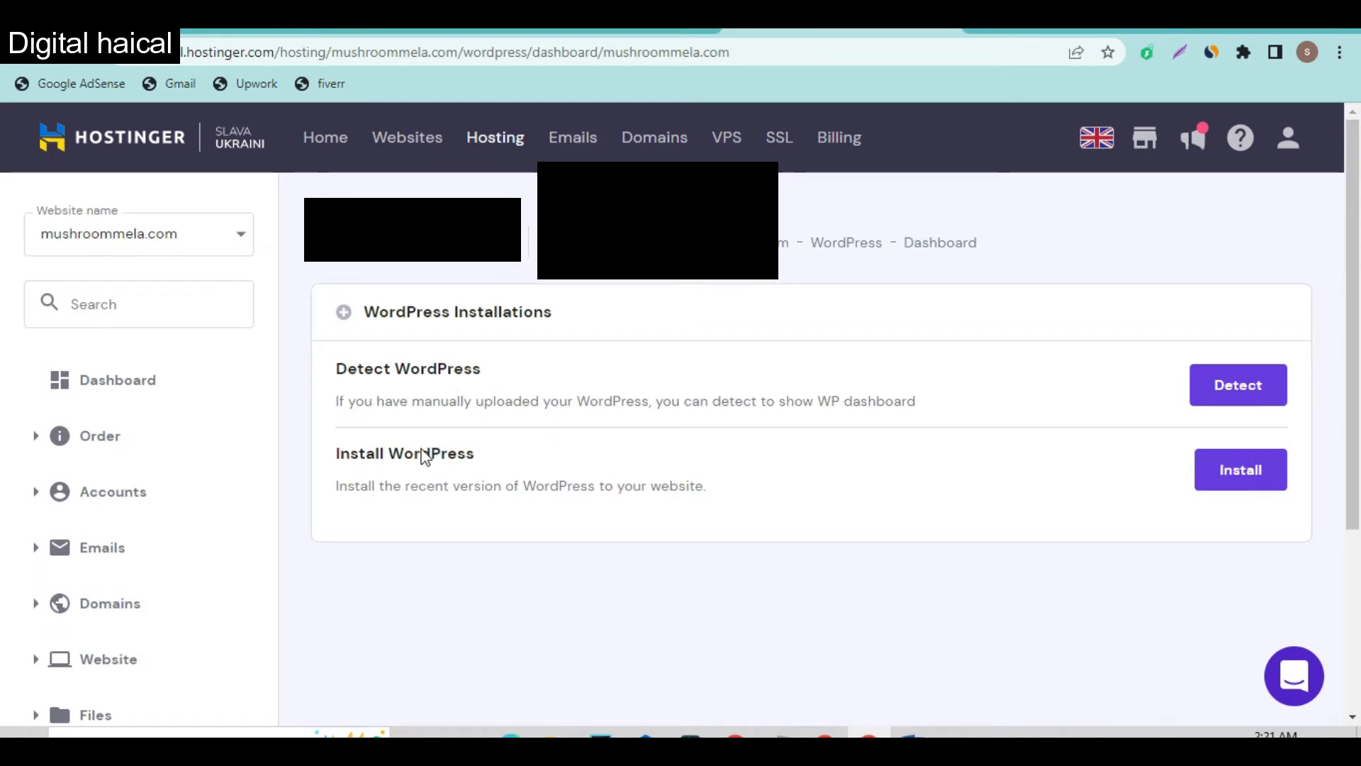
click(1246, 476)
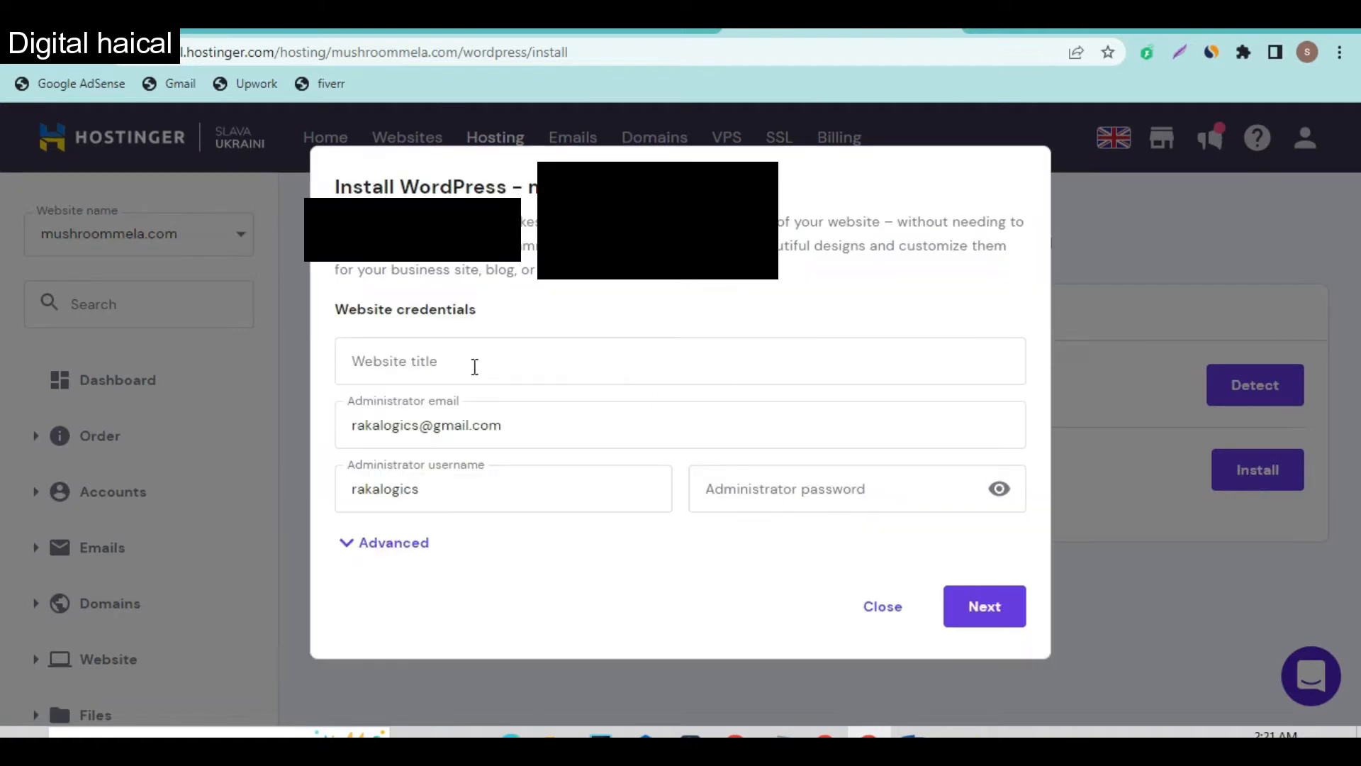
Fill in the administrator username and password and set the website title to "The Mushroom Guide"
click(500, 512)
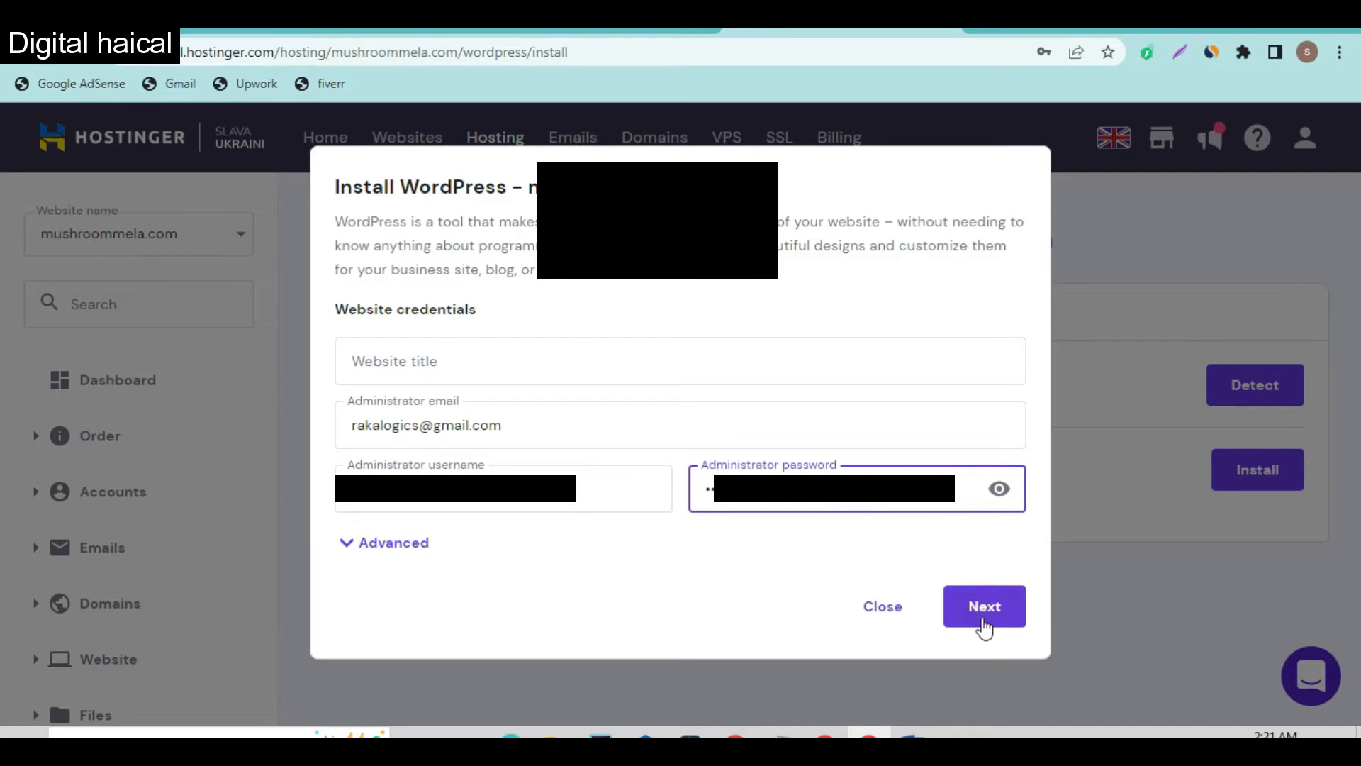
key(Tab)
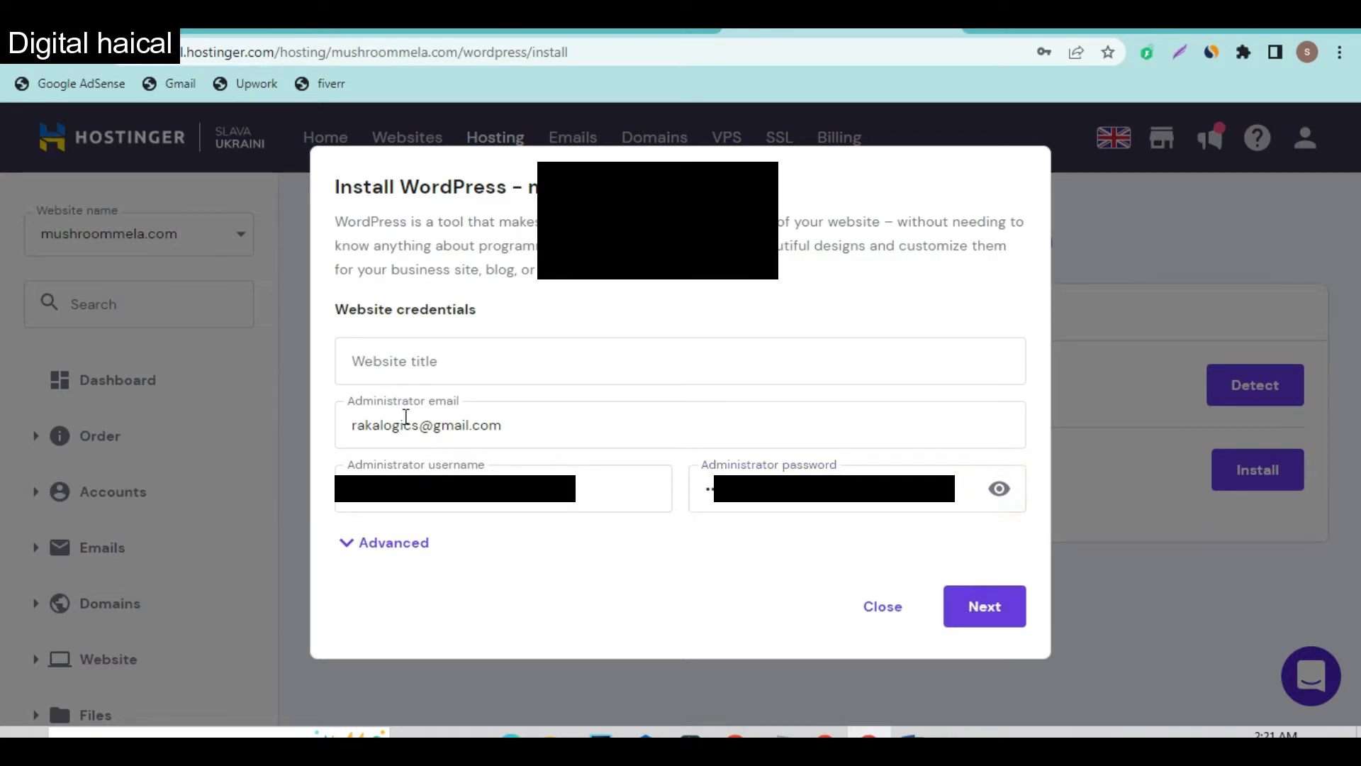
click(420, 363)
text(The Mus)
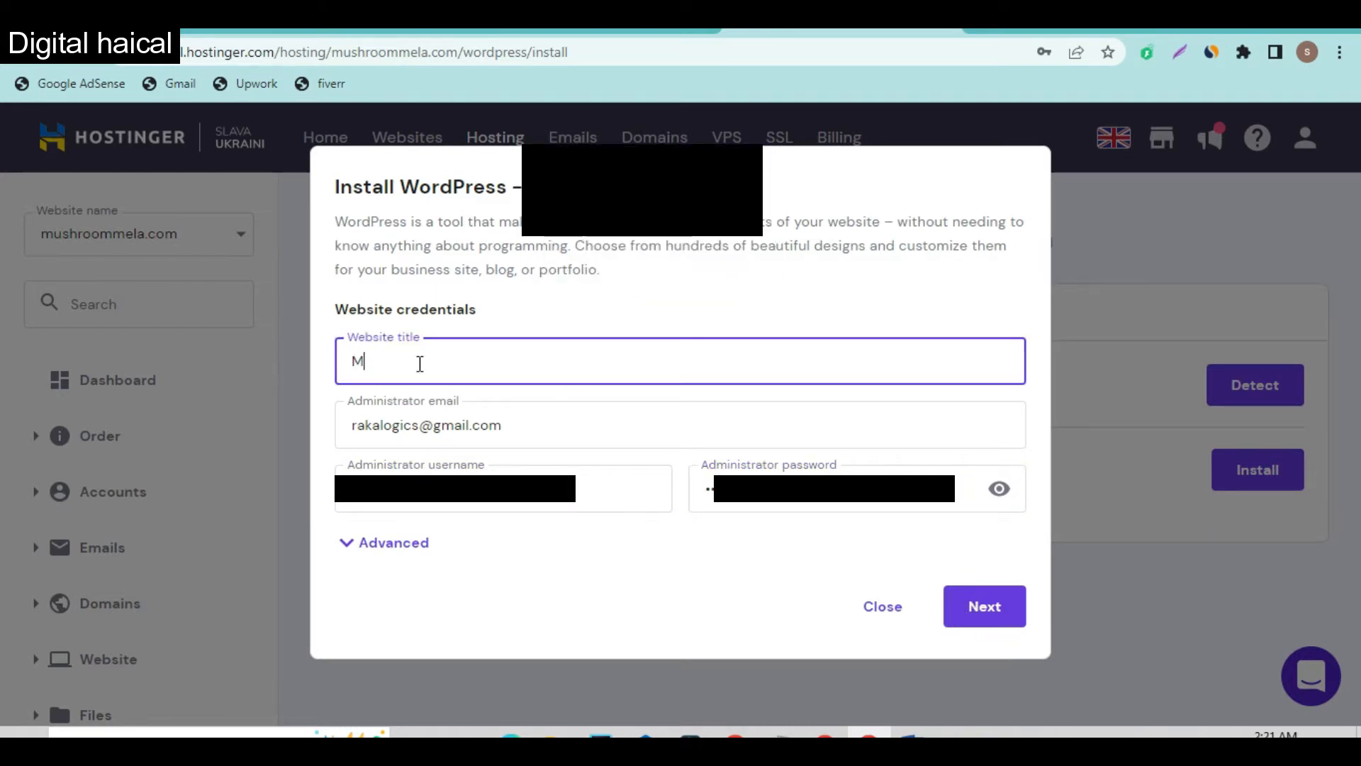
text(hroom Guide)
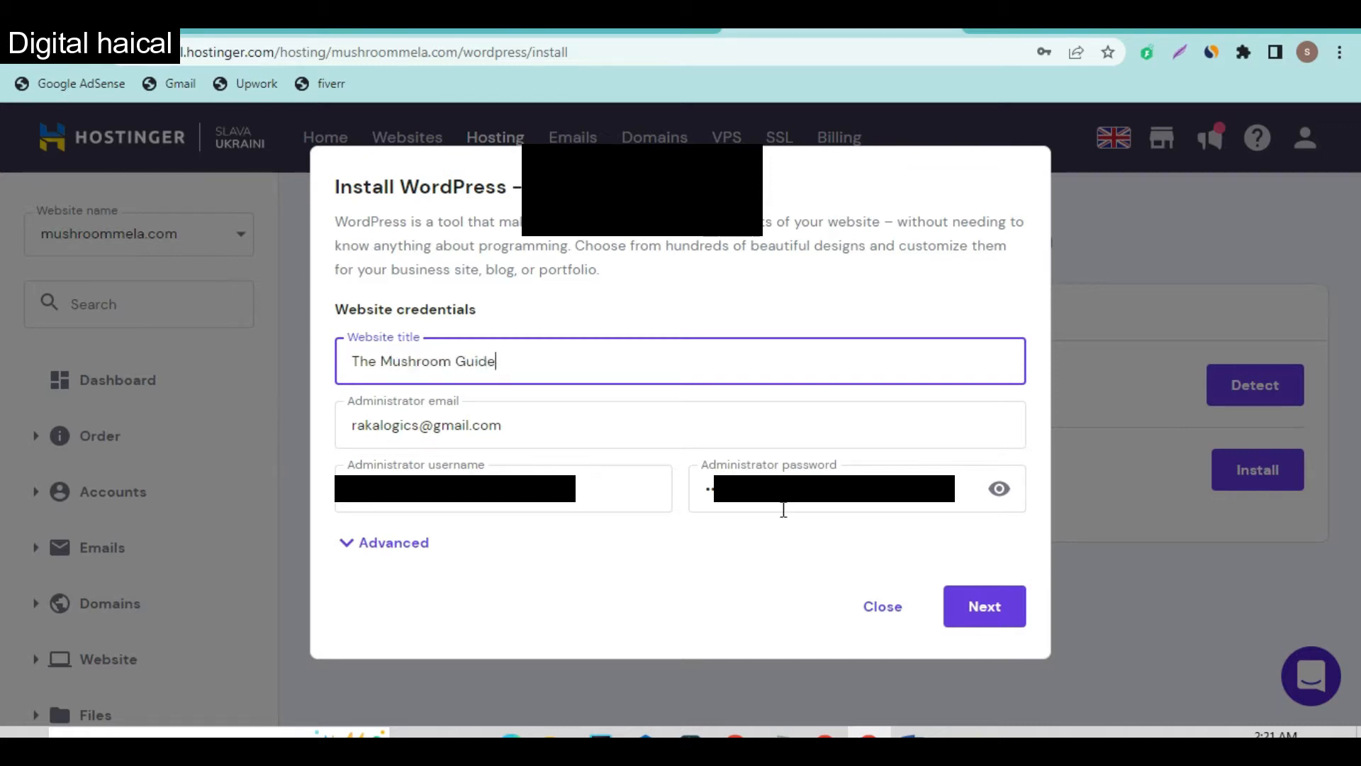
Save the login in the browser and install WordPress 6.0 in English with updates only to minor versions
click(984, 605)
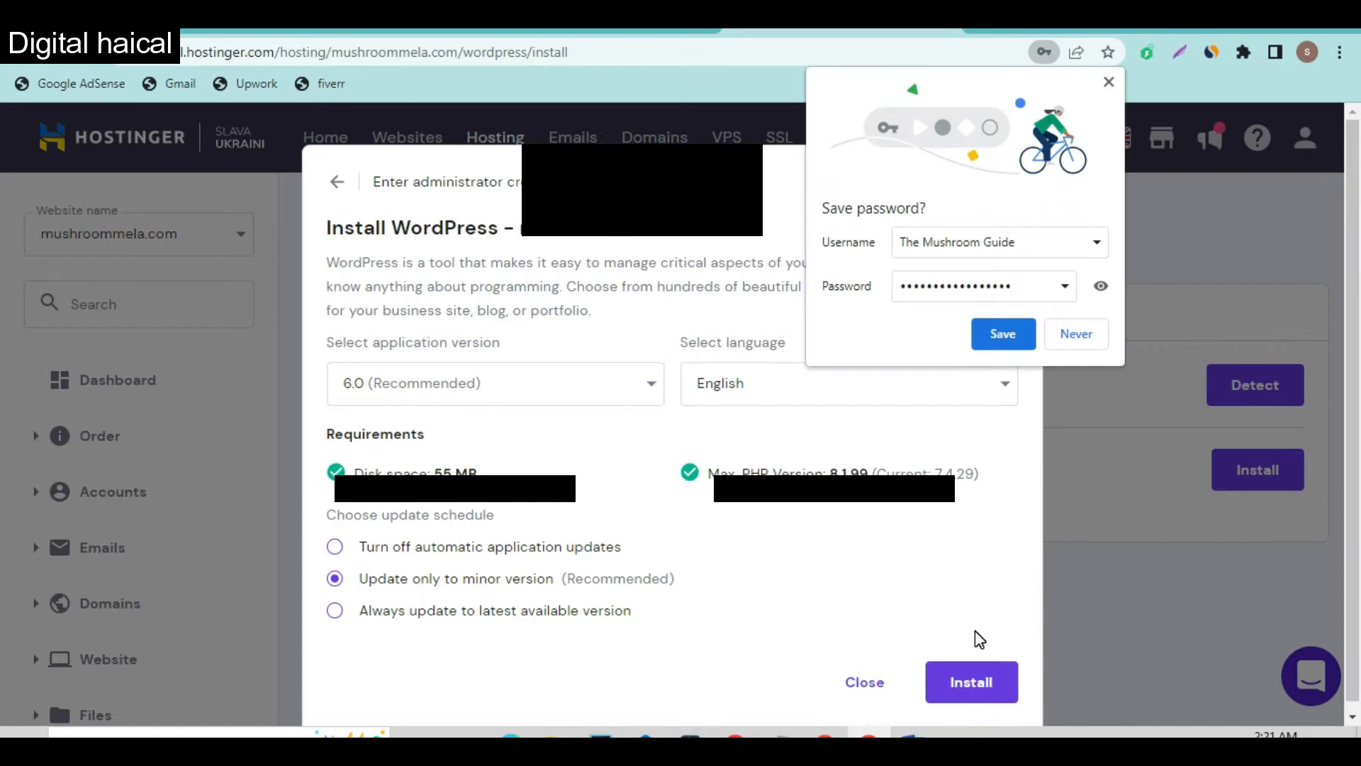
click(1007, 332)
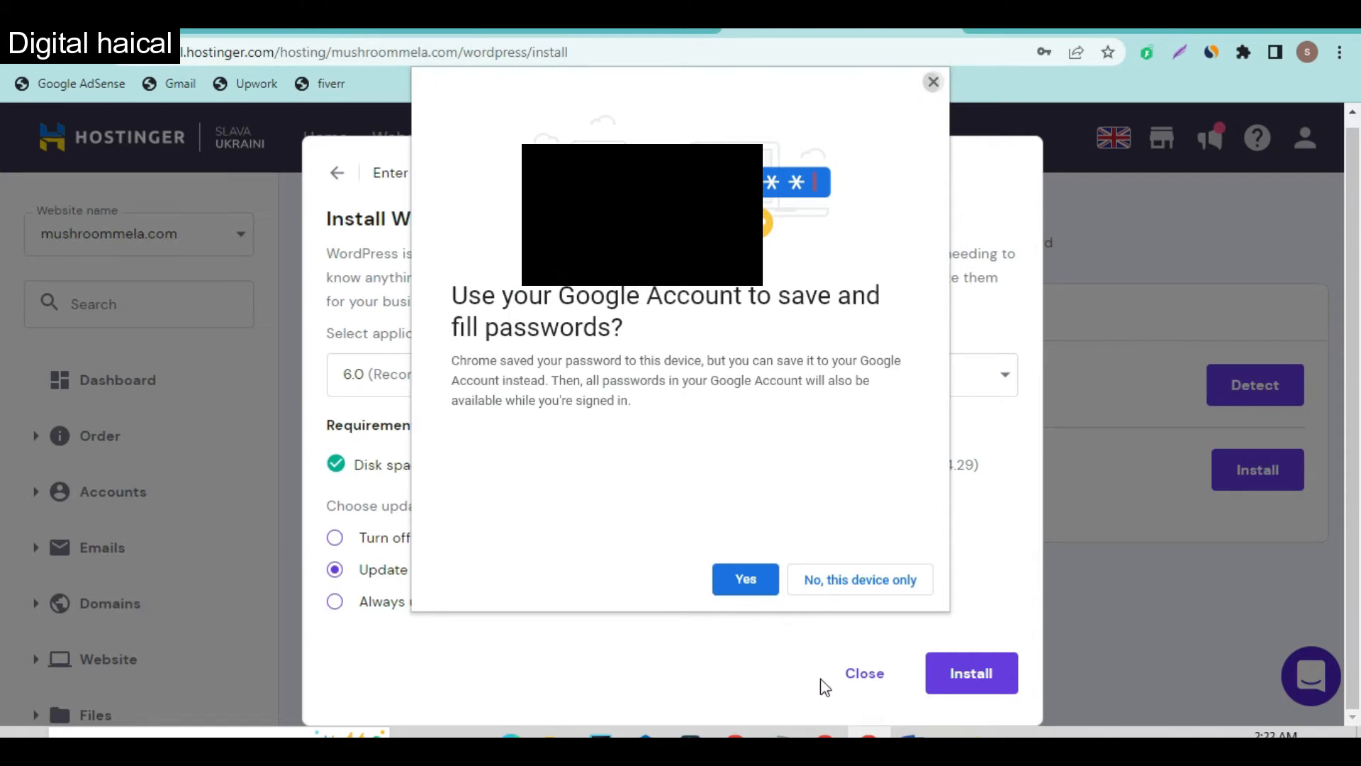
click(982, 684)
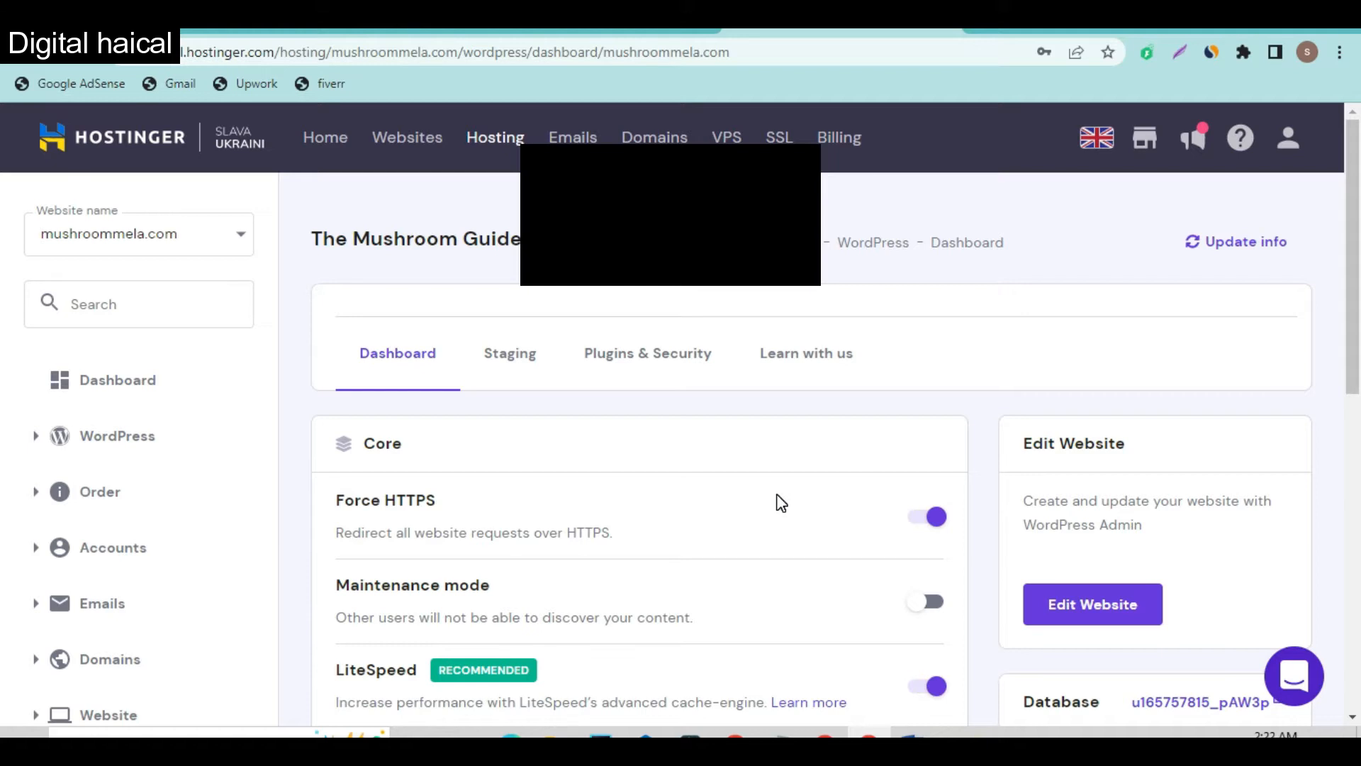
Examine the core, speed and security, and site install settings on the new site's WordPress dashboard in the hosting panel
scroll(650, 487, down, 1)
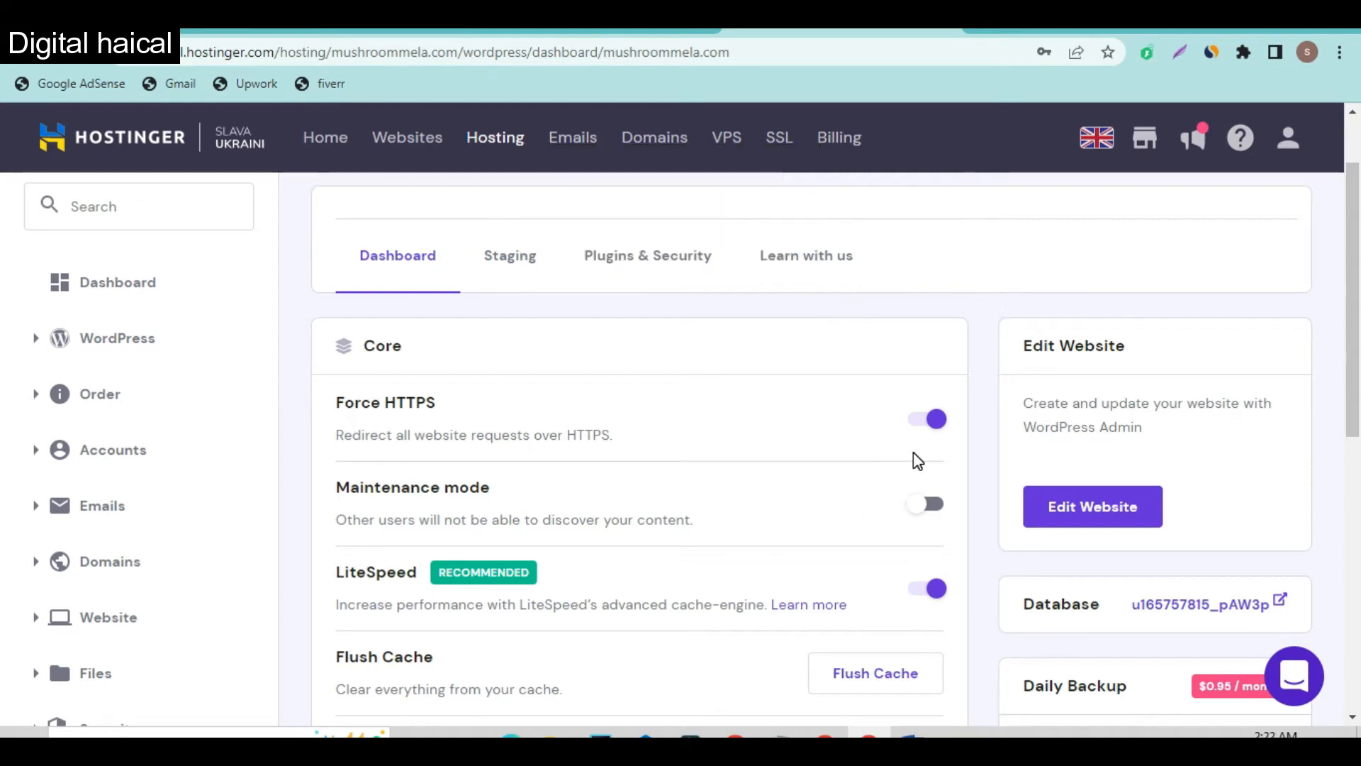
scroll(850, 533, down, 3)
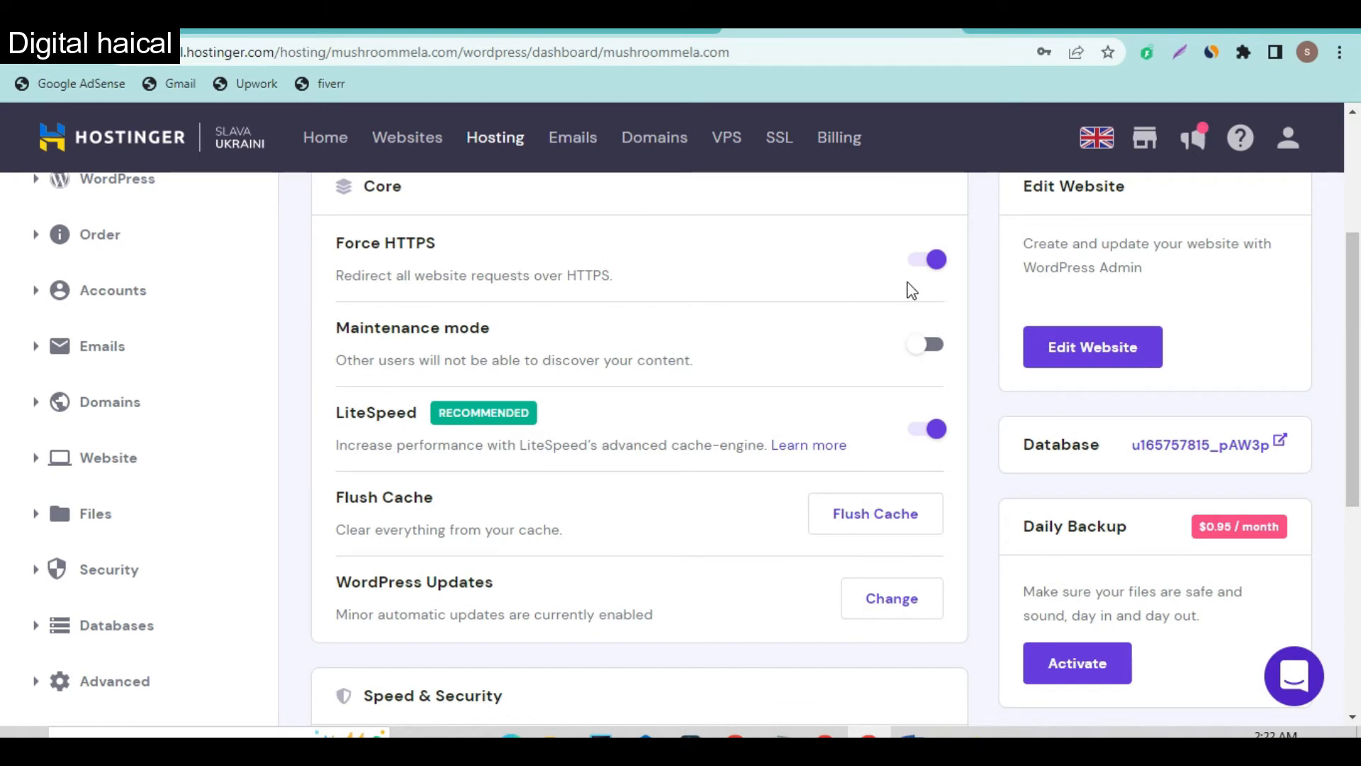
scroll(881, 300, up, 1)
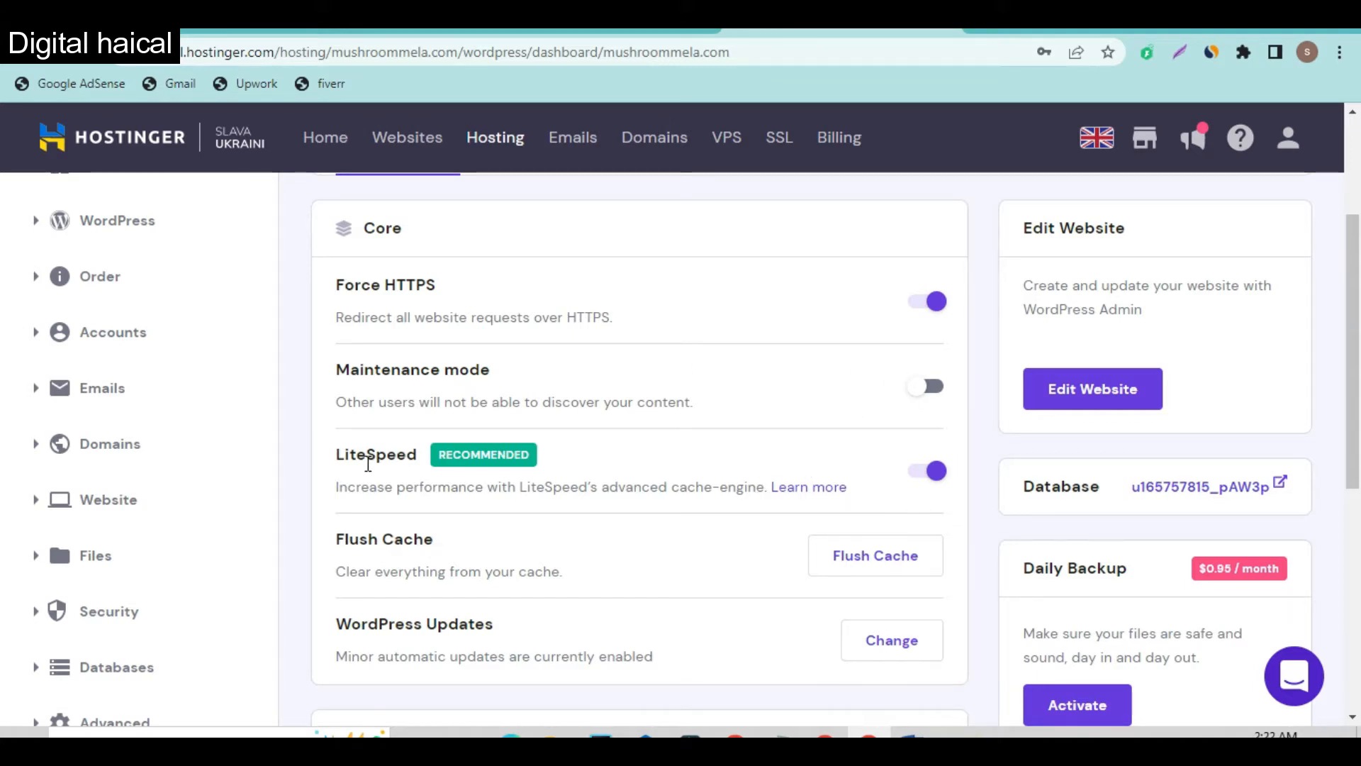
scroll(699, 520, down, 3)
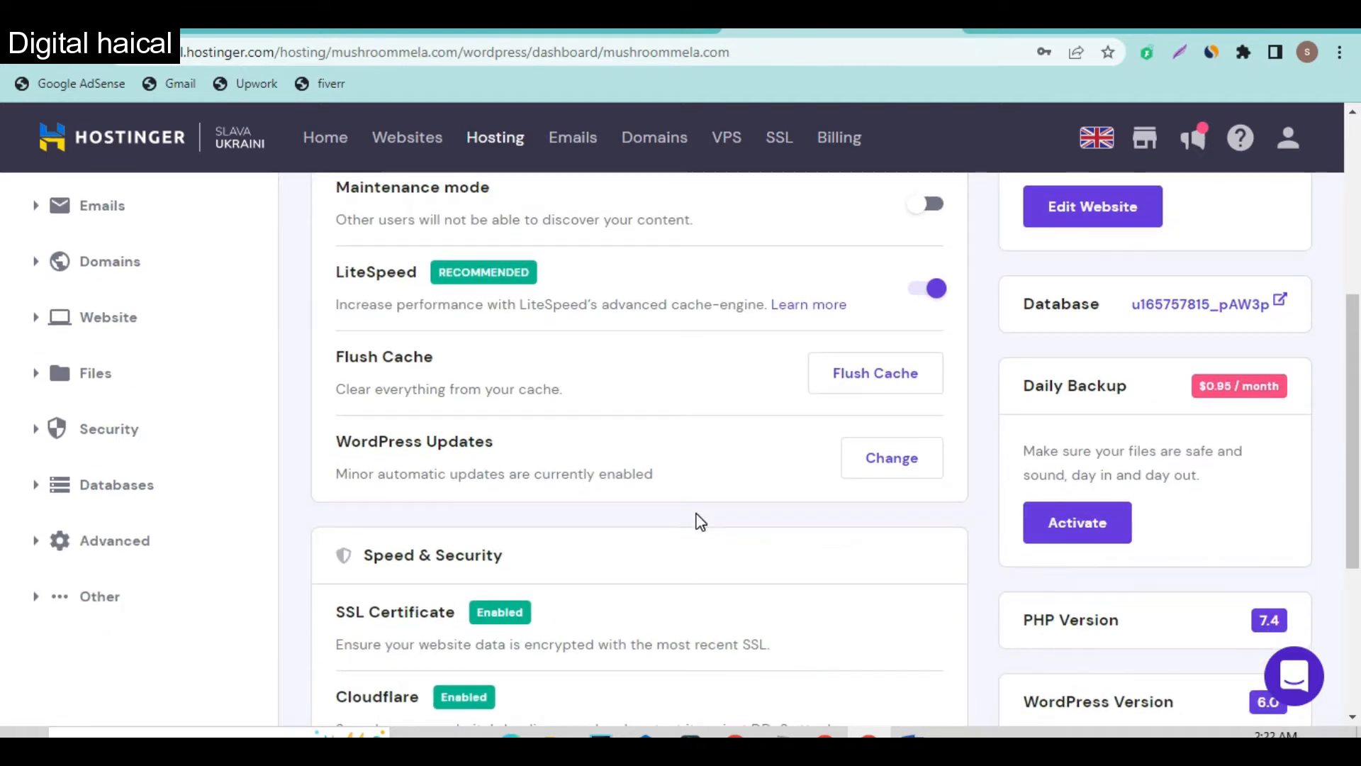
scroll(759, 525, down, 3)
click(757, 521)
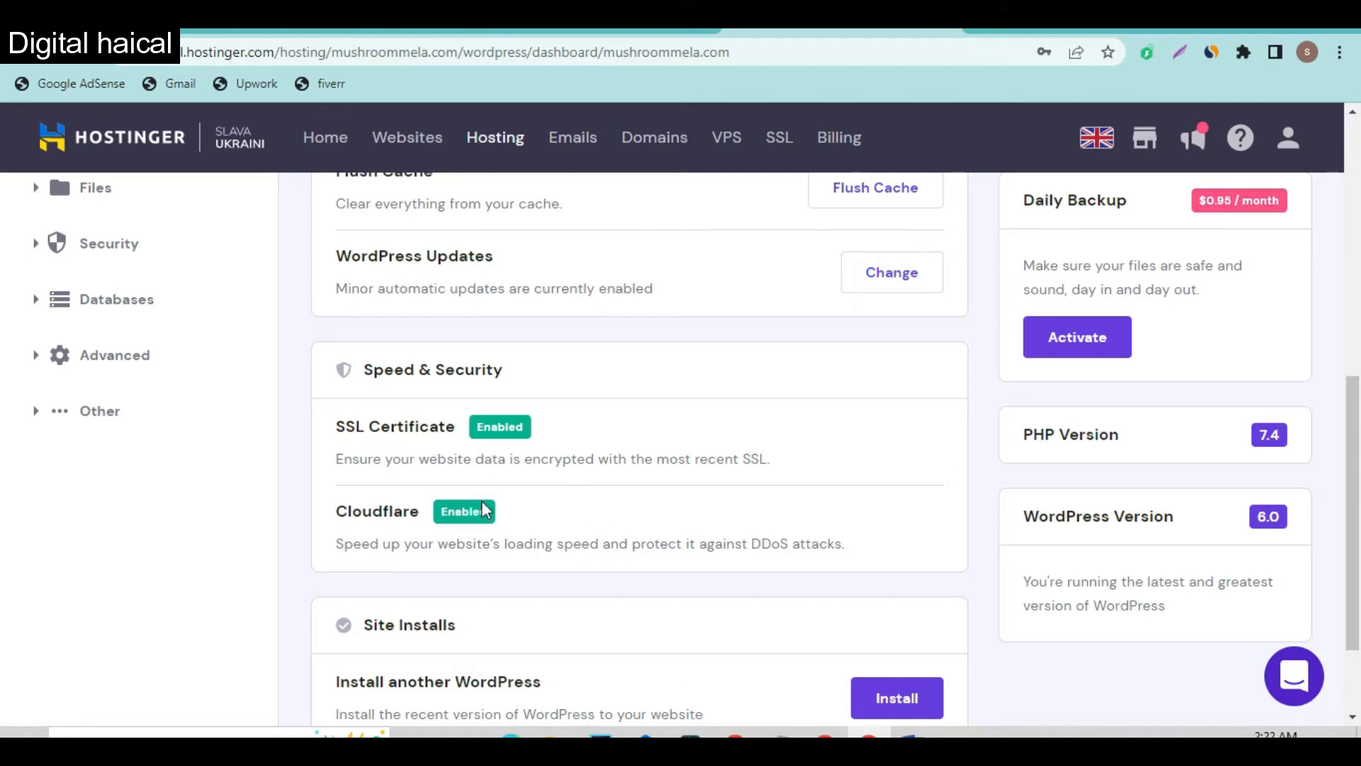
scroll(709, 571, down, 2)
scroll(713, 573, up, 1)
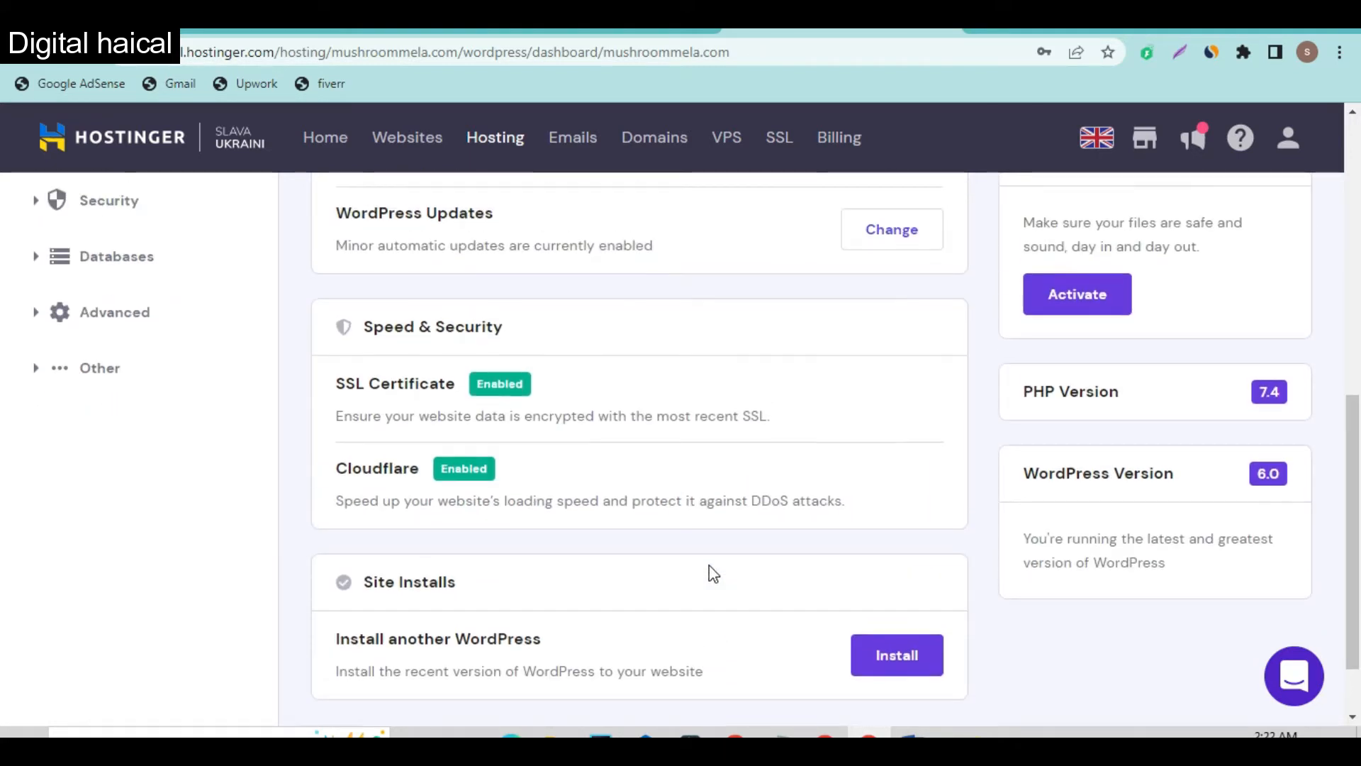
Open the new website's WordPress admin area from the hosting panel for editing
scroll(713, 573, up, 3)
scroll(1063, 518, up, 5)
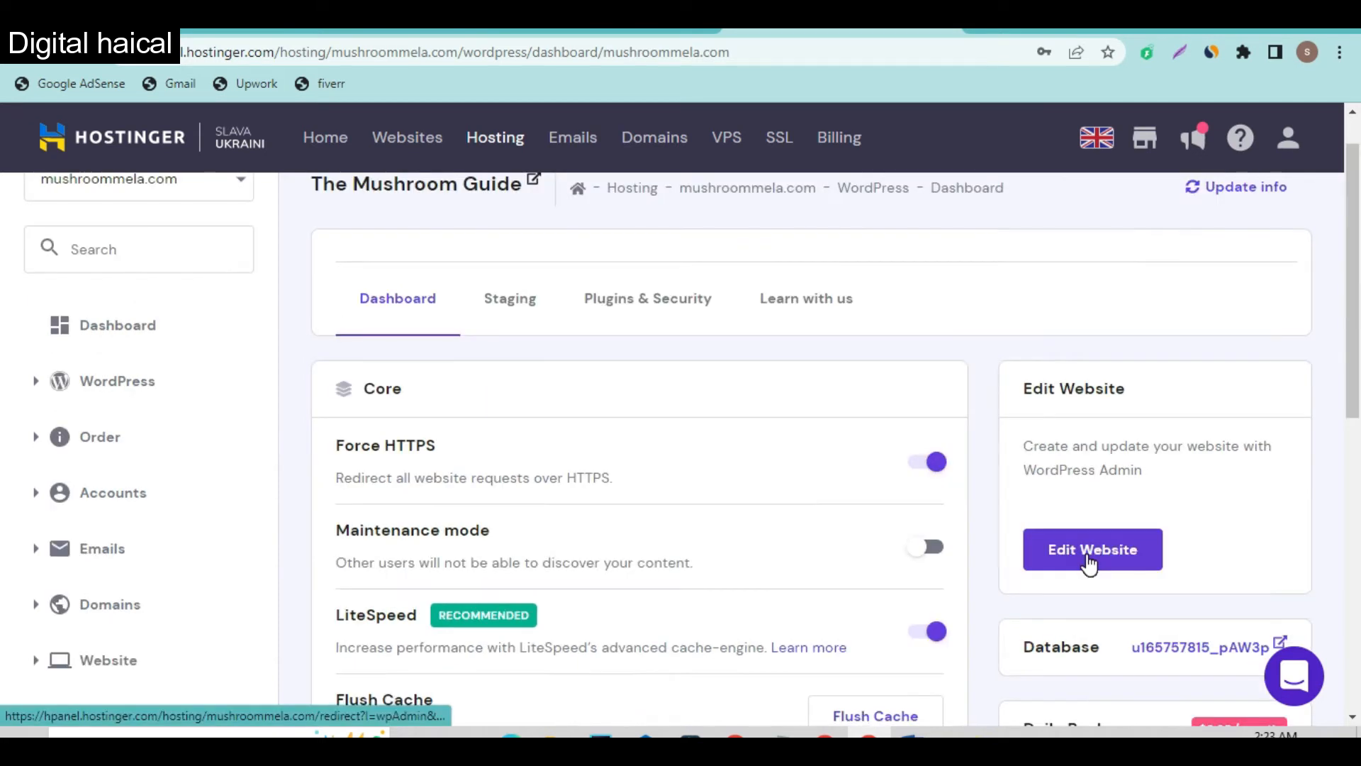
click(1088, 563)
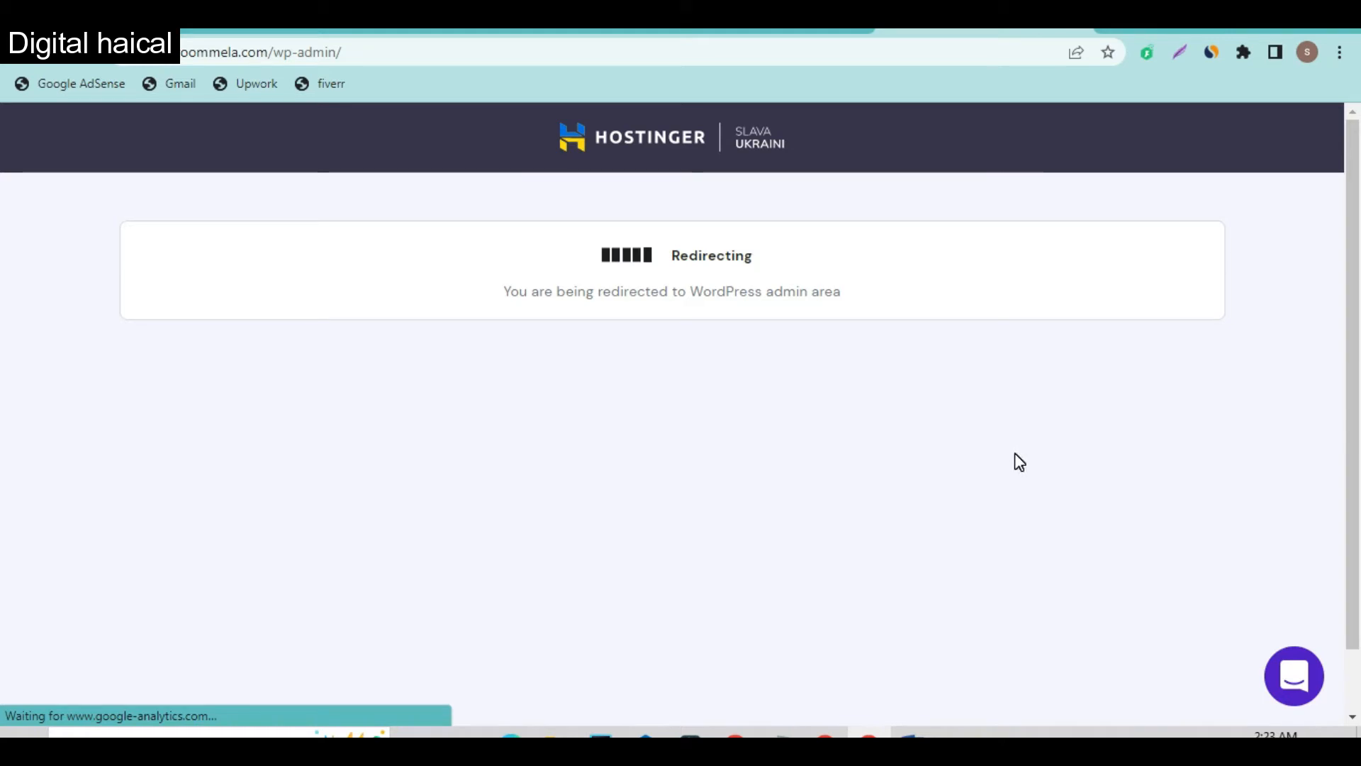
click(1118, 30)
click(812, 29)
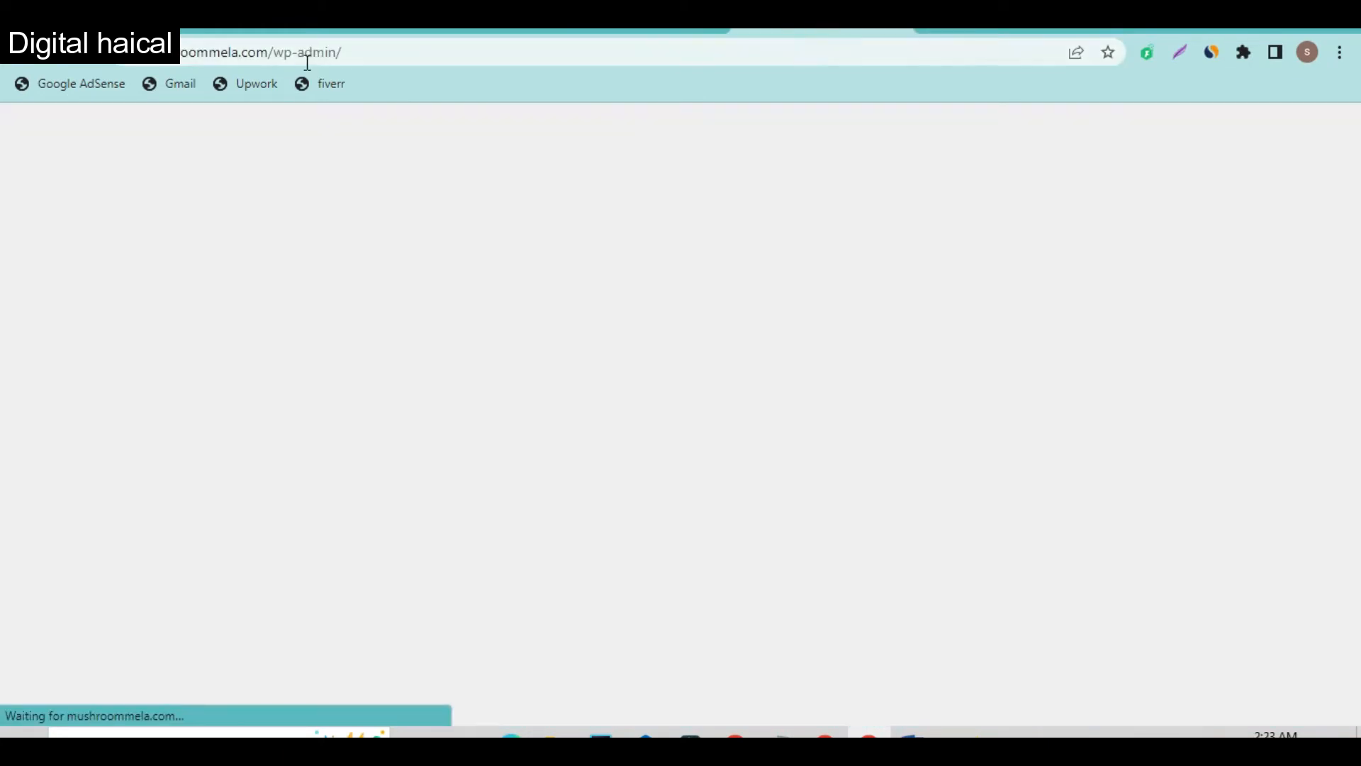
drag(271, 51, 126, 63)
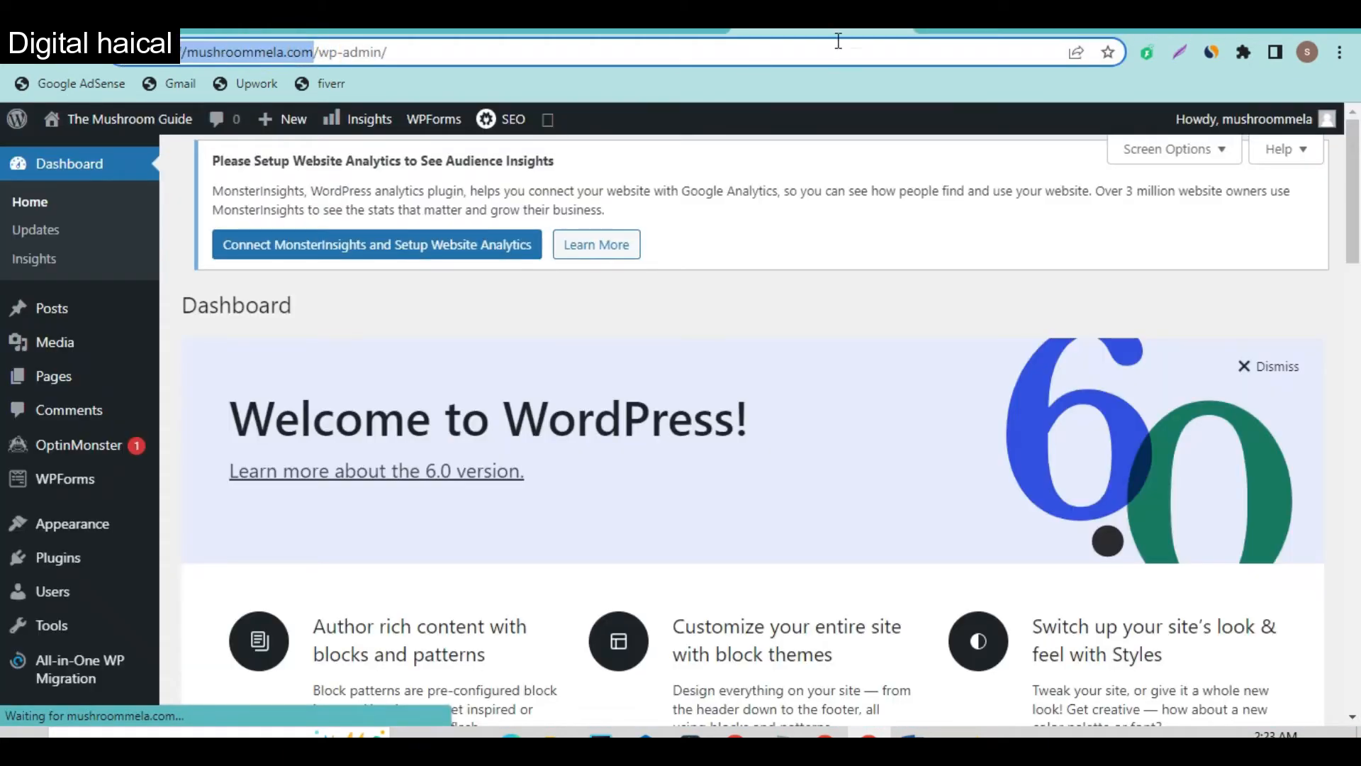
key(ctrl+Tab)
text(https://mushroommela.com/)
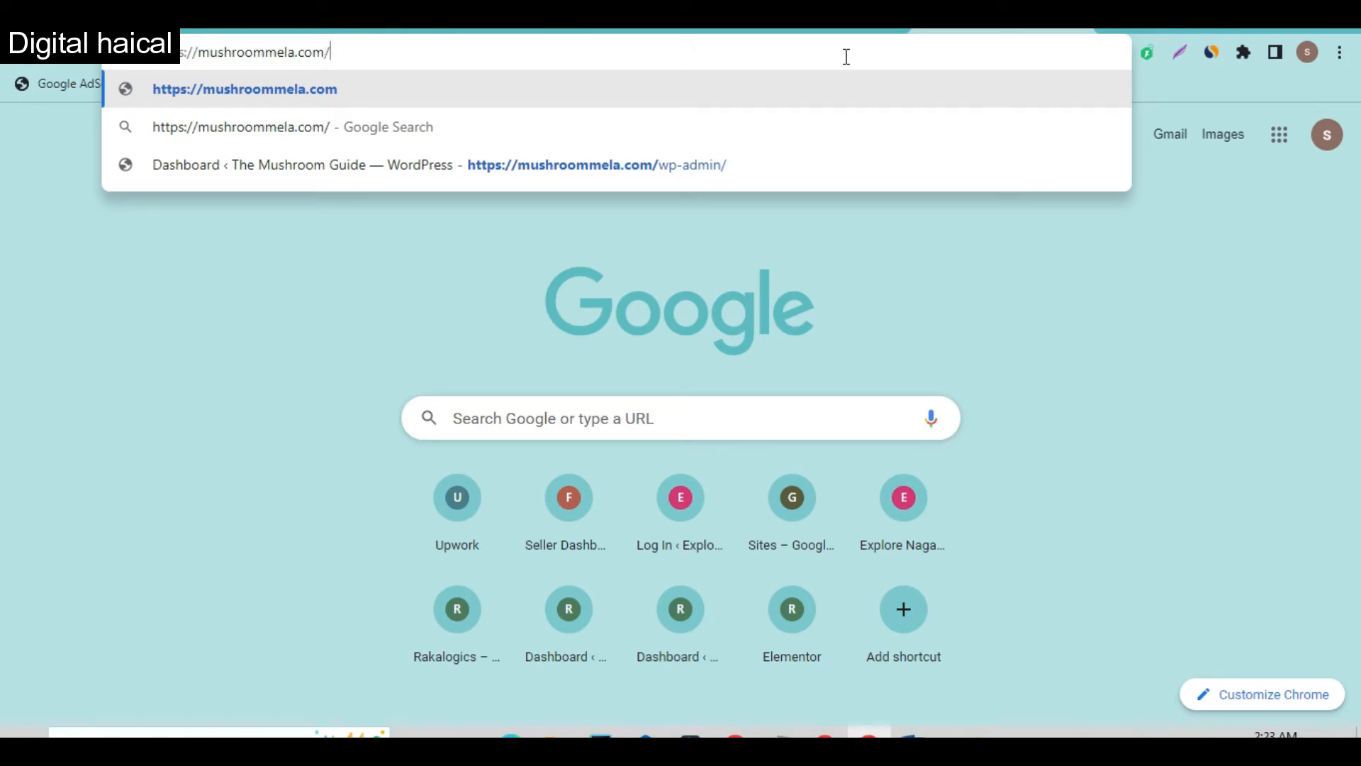
text(wp-admin)
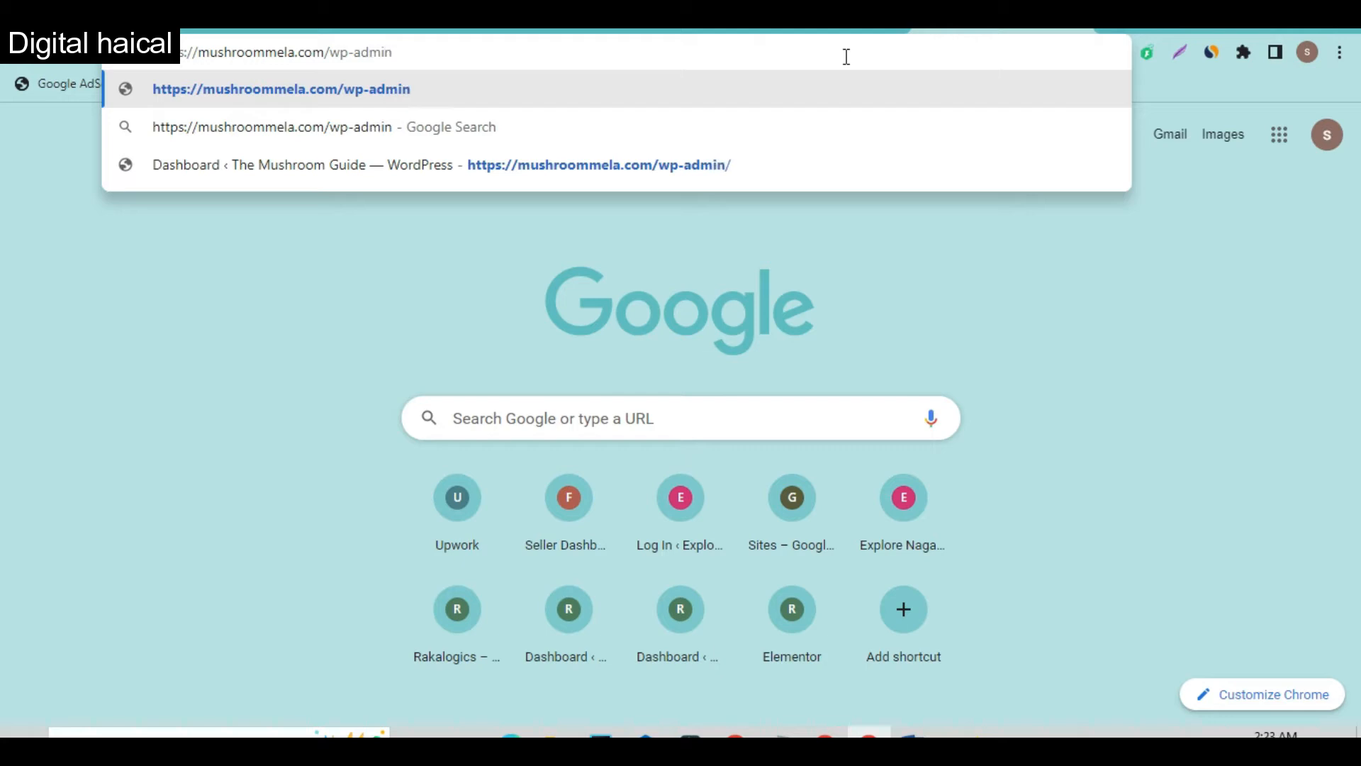
key(Return)
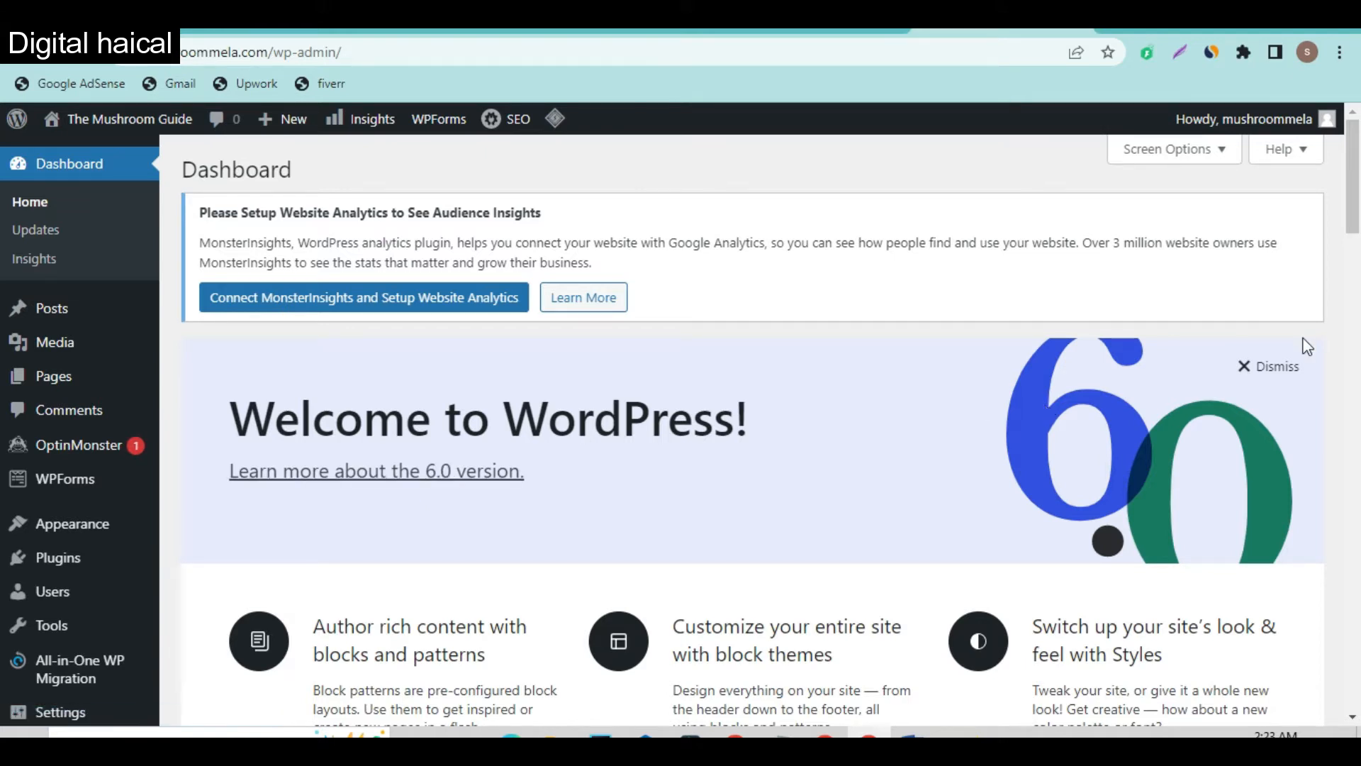
Dismiss the WordPress 6.0 welcome panel and look over the remaining dashboard boxes
click(1245, 367)
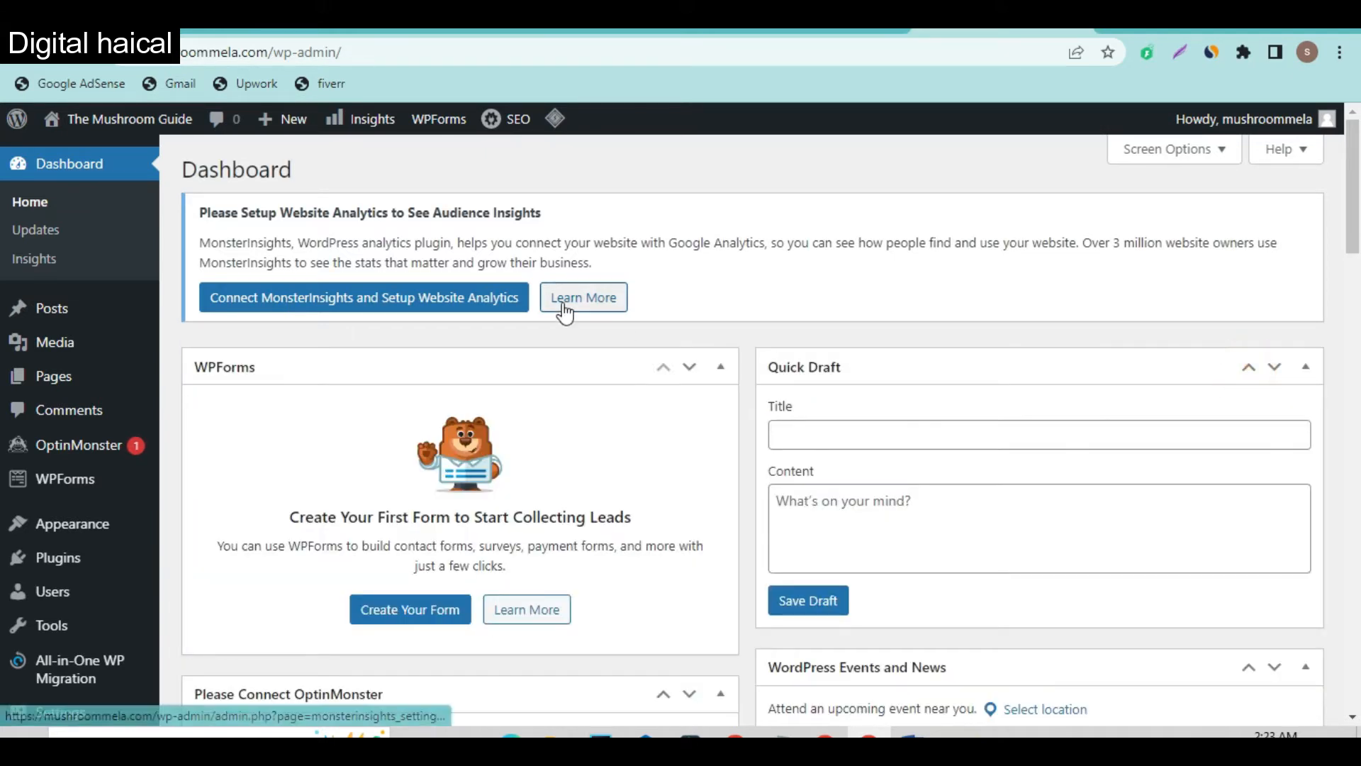
scroll(448, 365, down, 5)
scroll(449, 364, up, 5)
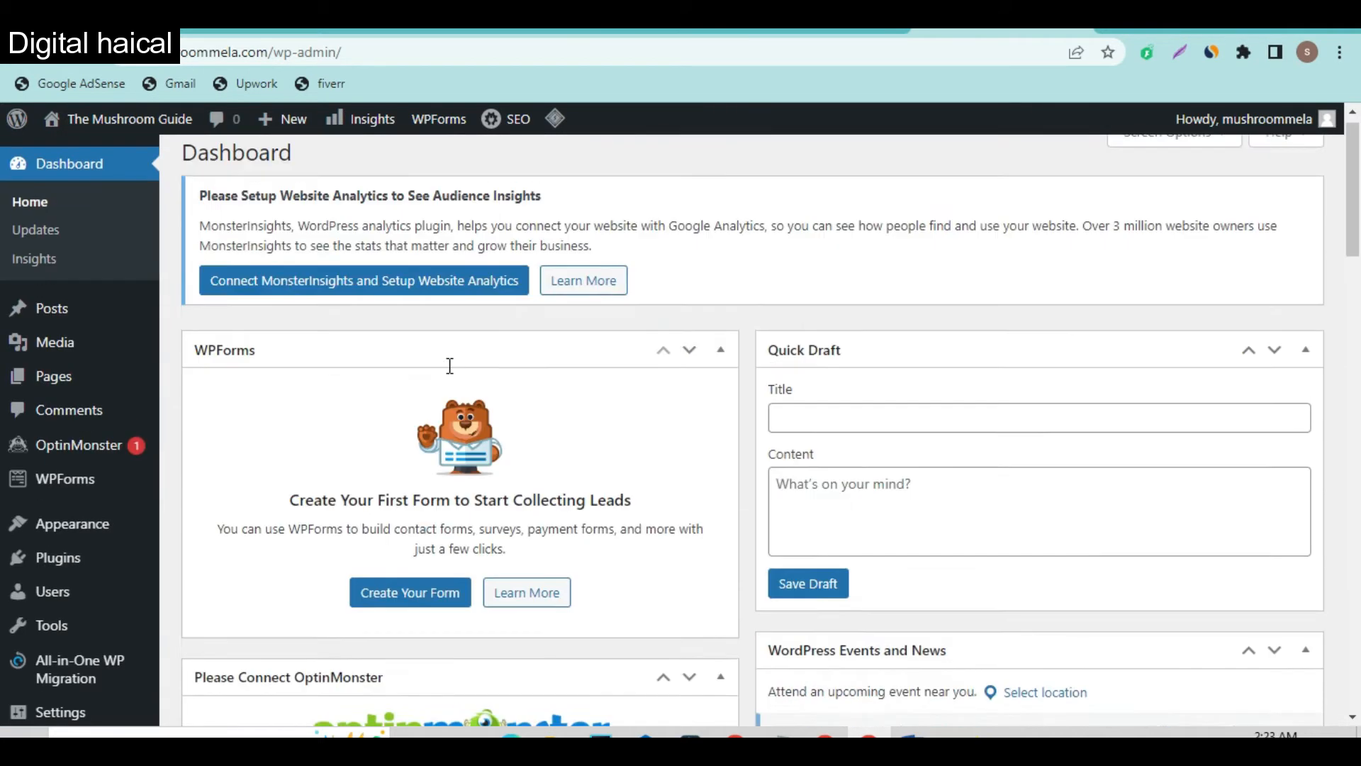
Hide all remaining dashboard boxes through Screen Options, from WPForms and MonsterInsights to Quick Draft and WordPress Events and News
click(1214, 153)
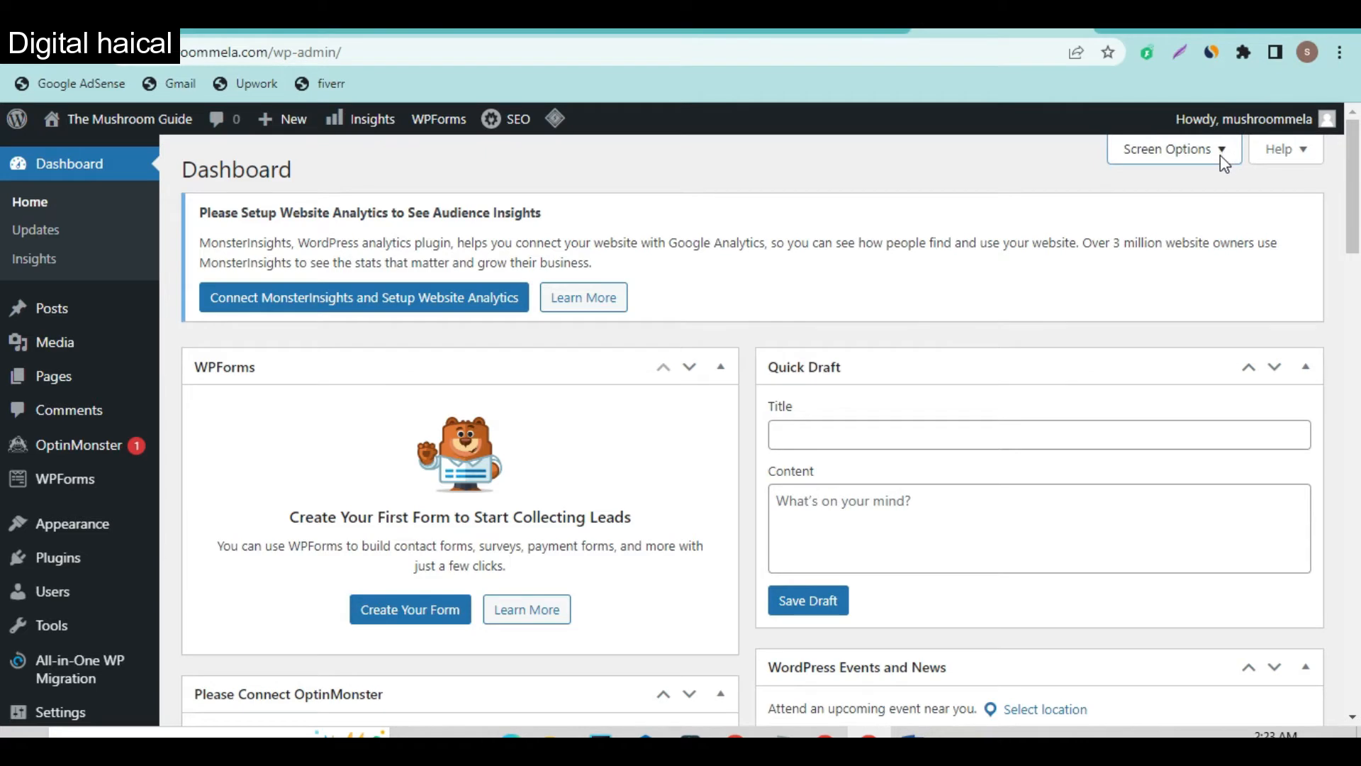
click(1221, 157)
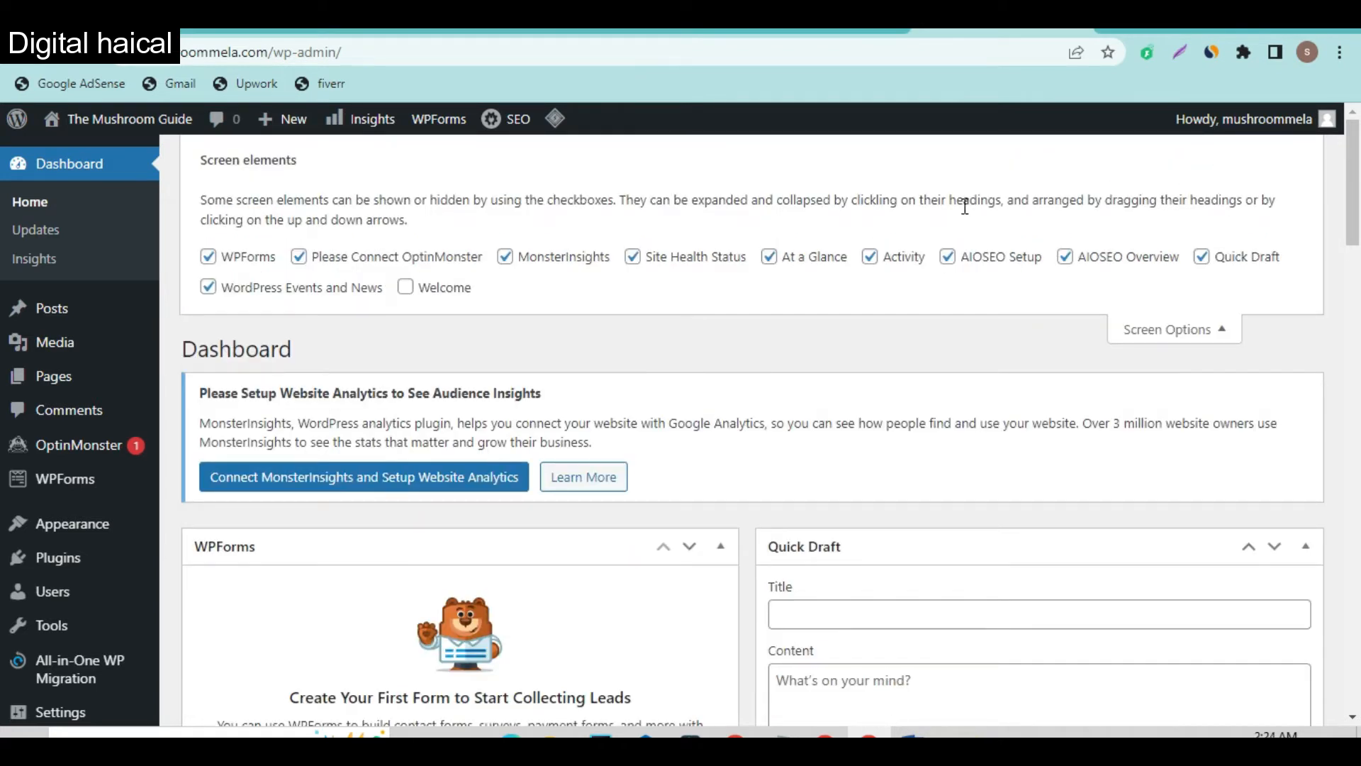
click(208, 257)
click(299, 256)
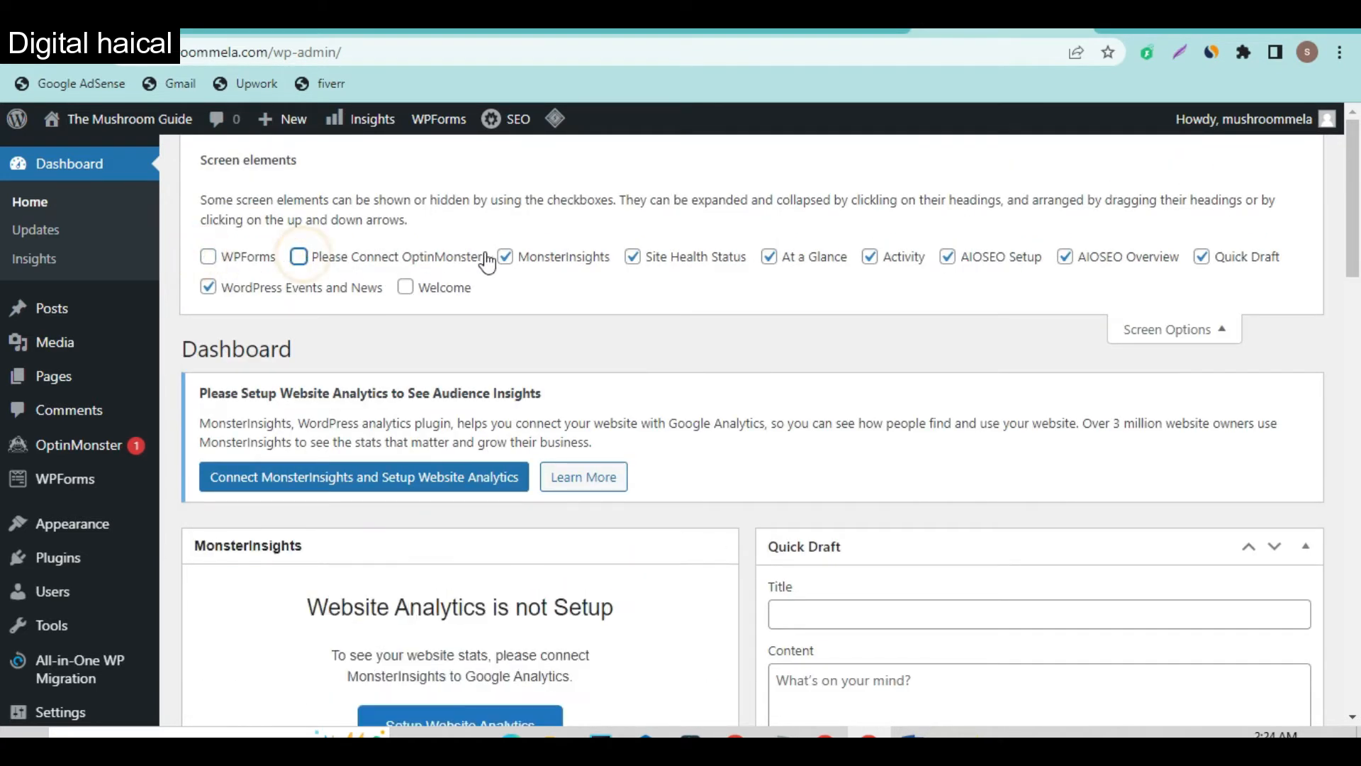
click(505, 257)
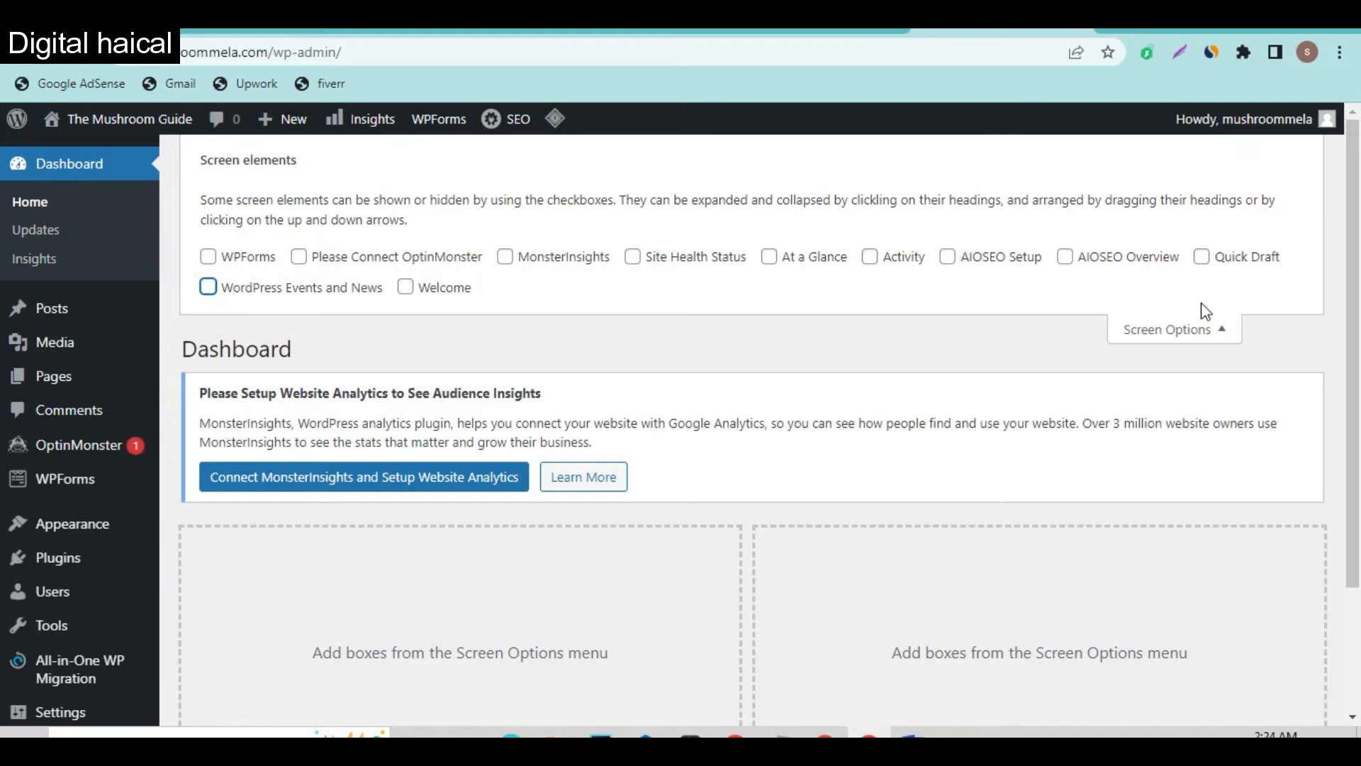
click(1221, 330)
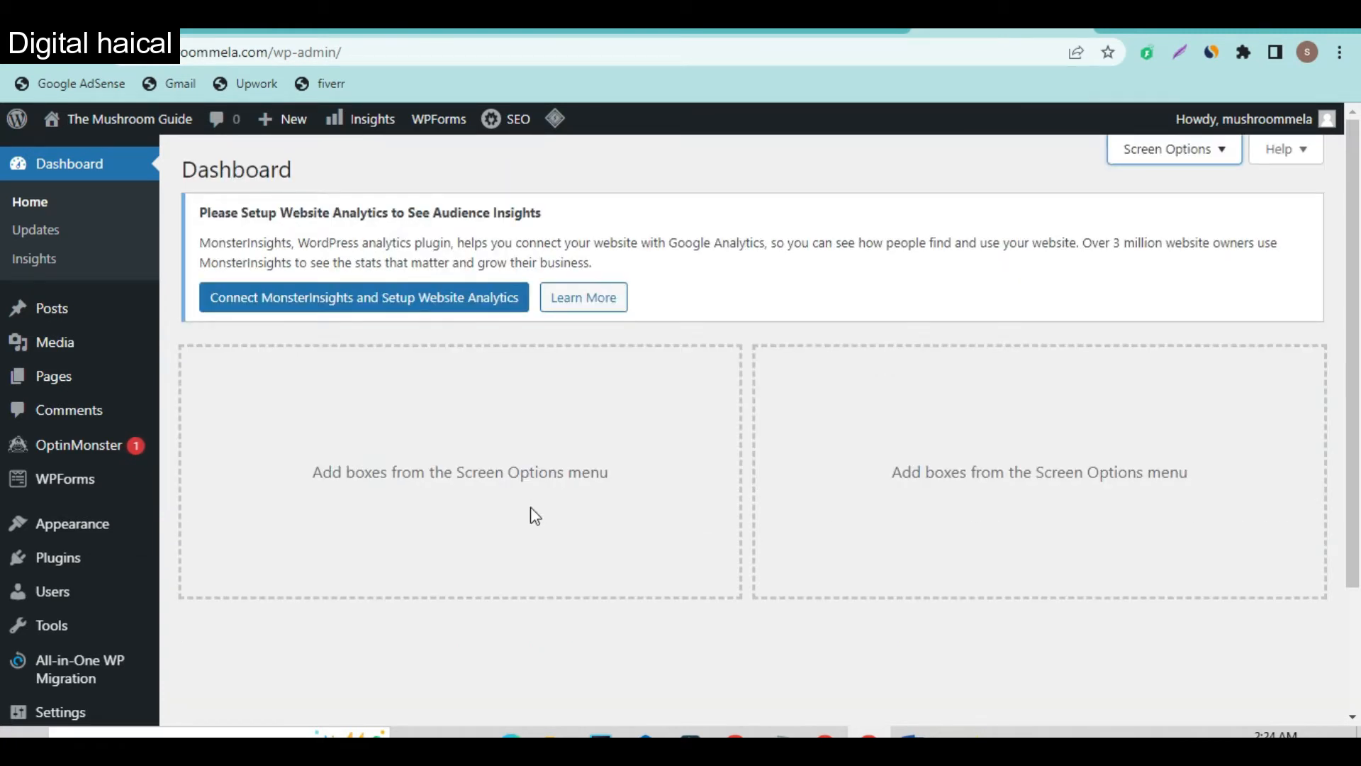
Open the General and Writing settings pages in separate browser tabs
scroll(535, 516, down, 3)
mouse_move(60, 562)
right_click(198, 429)
click(226, 444)
middle_click(200, 455)
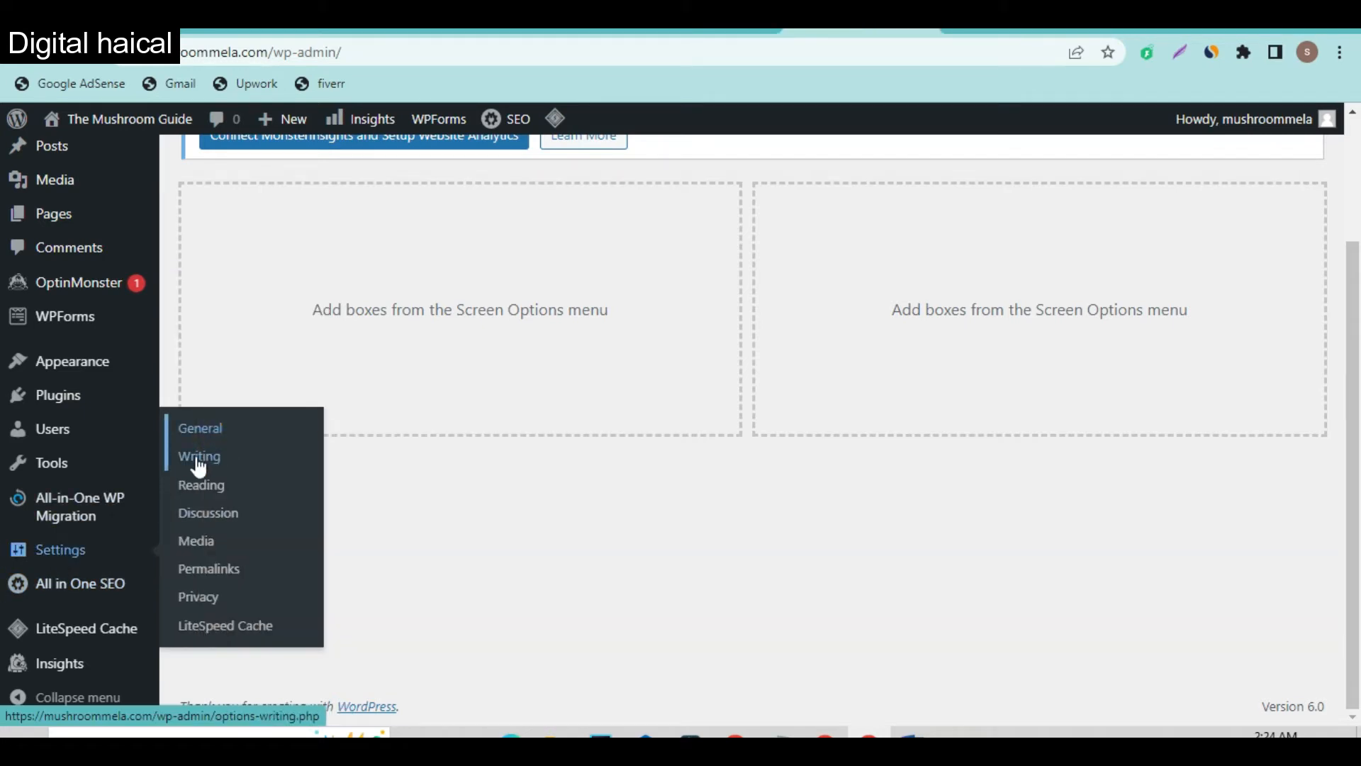
Open the Reading and Permalinks settings pages in separate browser tabs
right_click(199, 489)
click(225, 499)
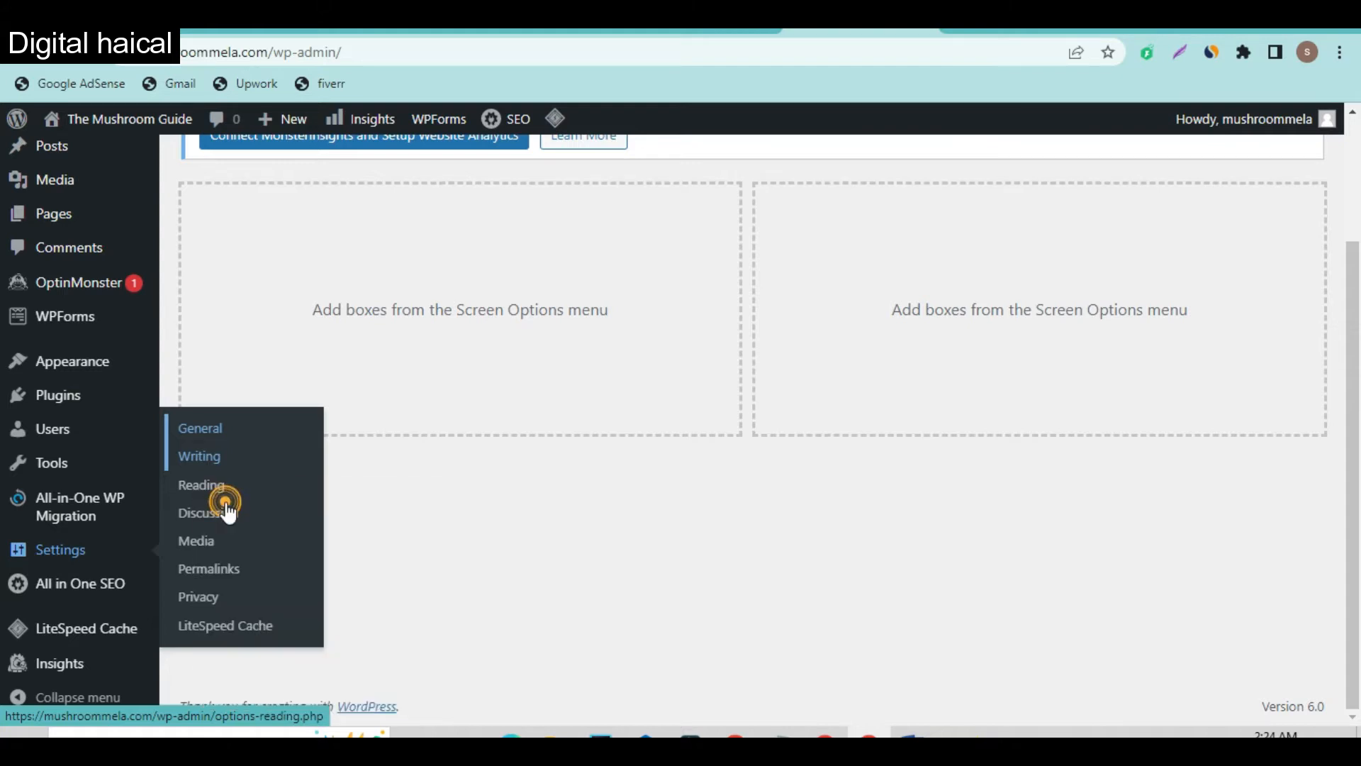
right_click(209, 496)
click(237, 502)
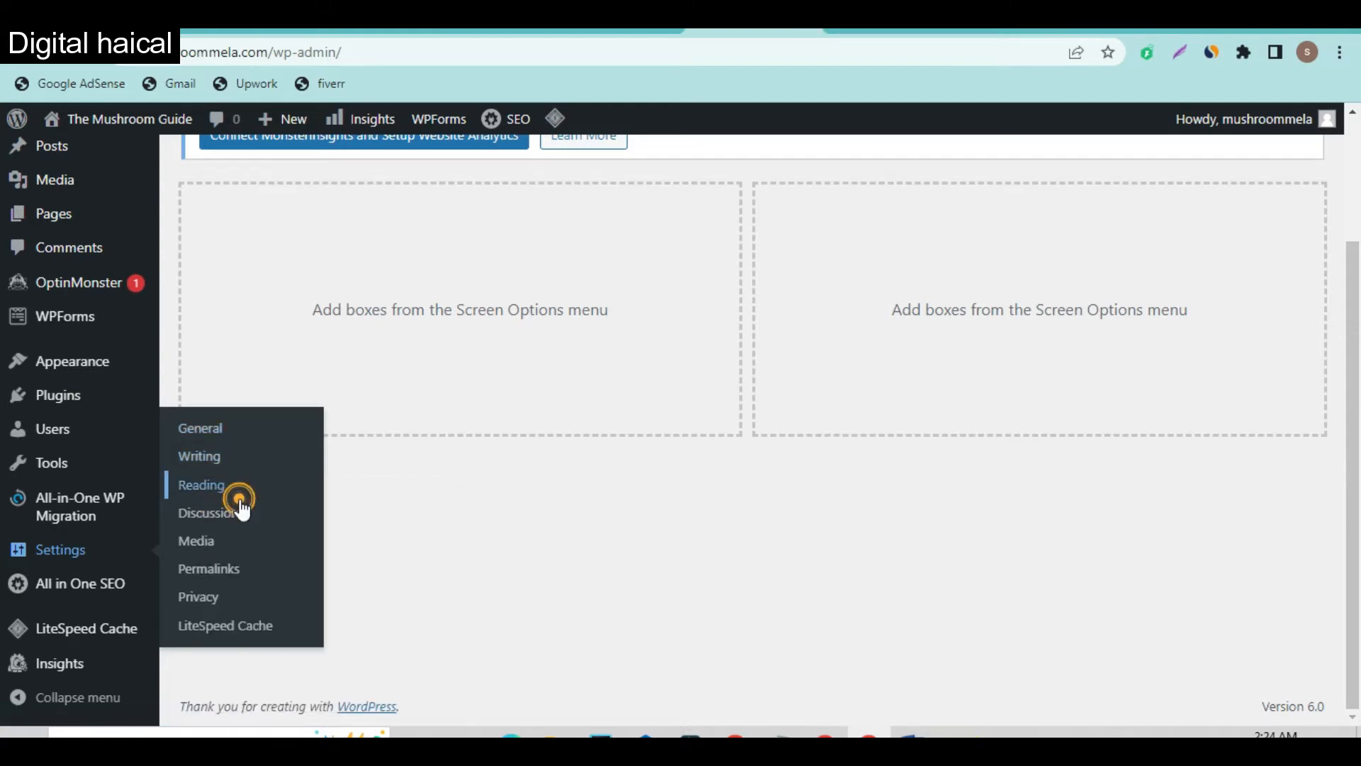
right_click(204, 569)
click(283, 358)
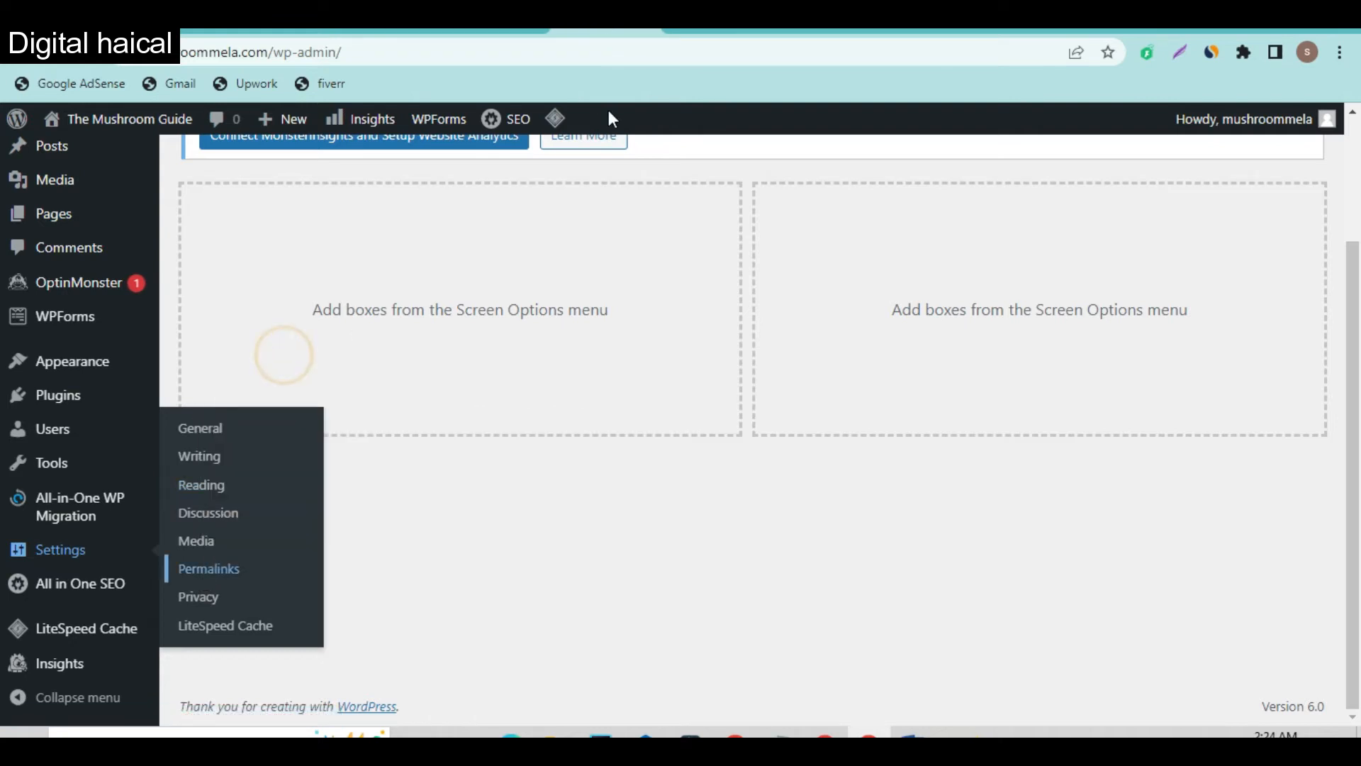
Replace the site tagline in the General settings with a phrase starting "All About Mushrooms and Its" and save the changes
click(699, 29)
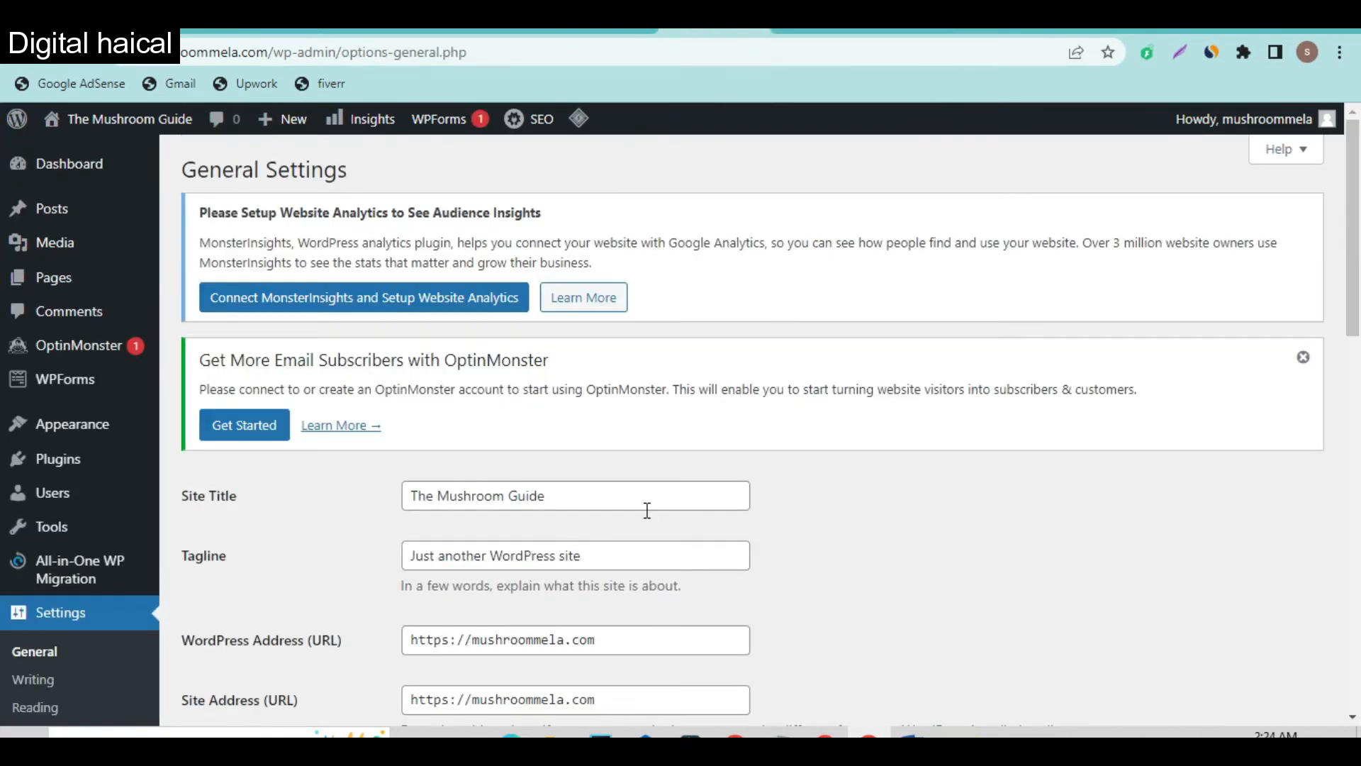
scroll(647, 511, down, 2)
click(601, 422)
key(ctrl+a)
text(A)
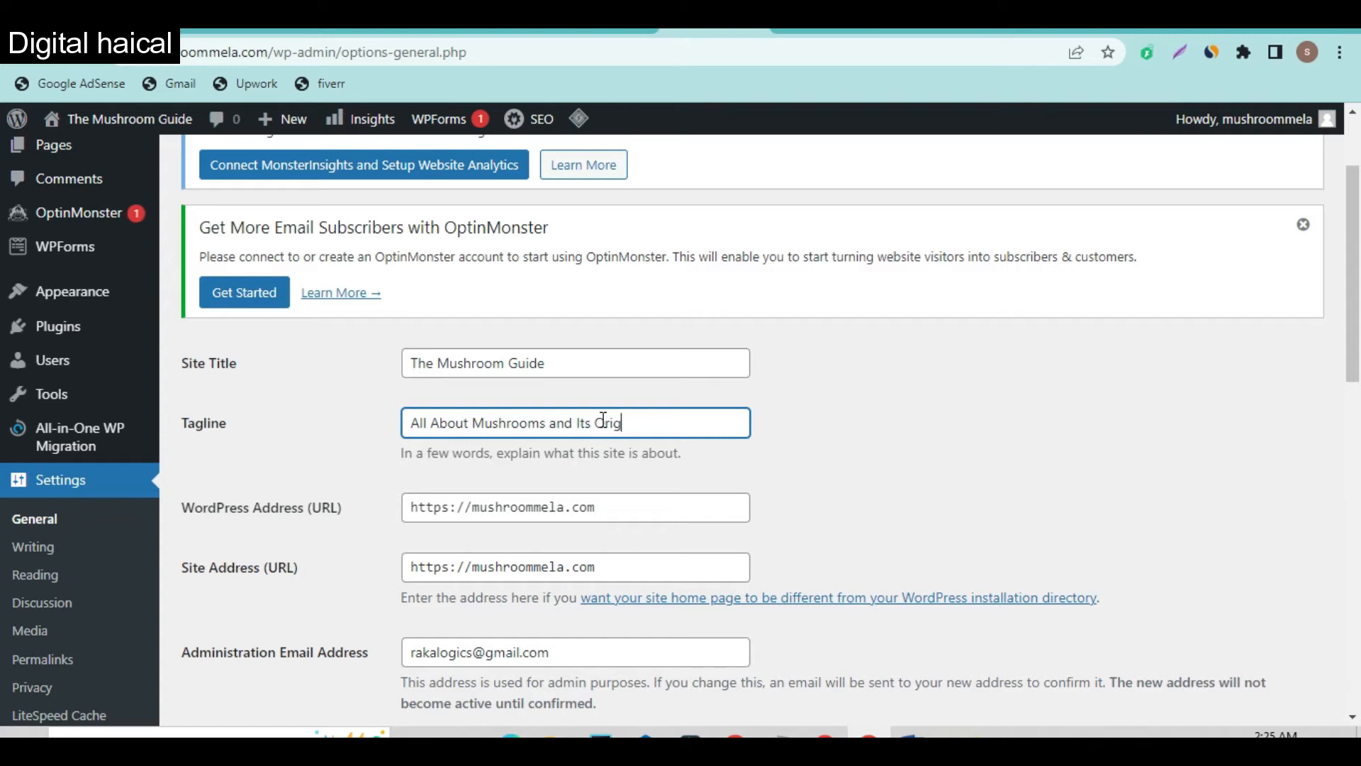
scroll(751, 581, down, 13)
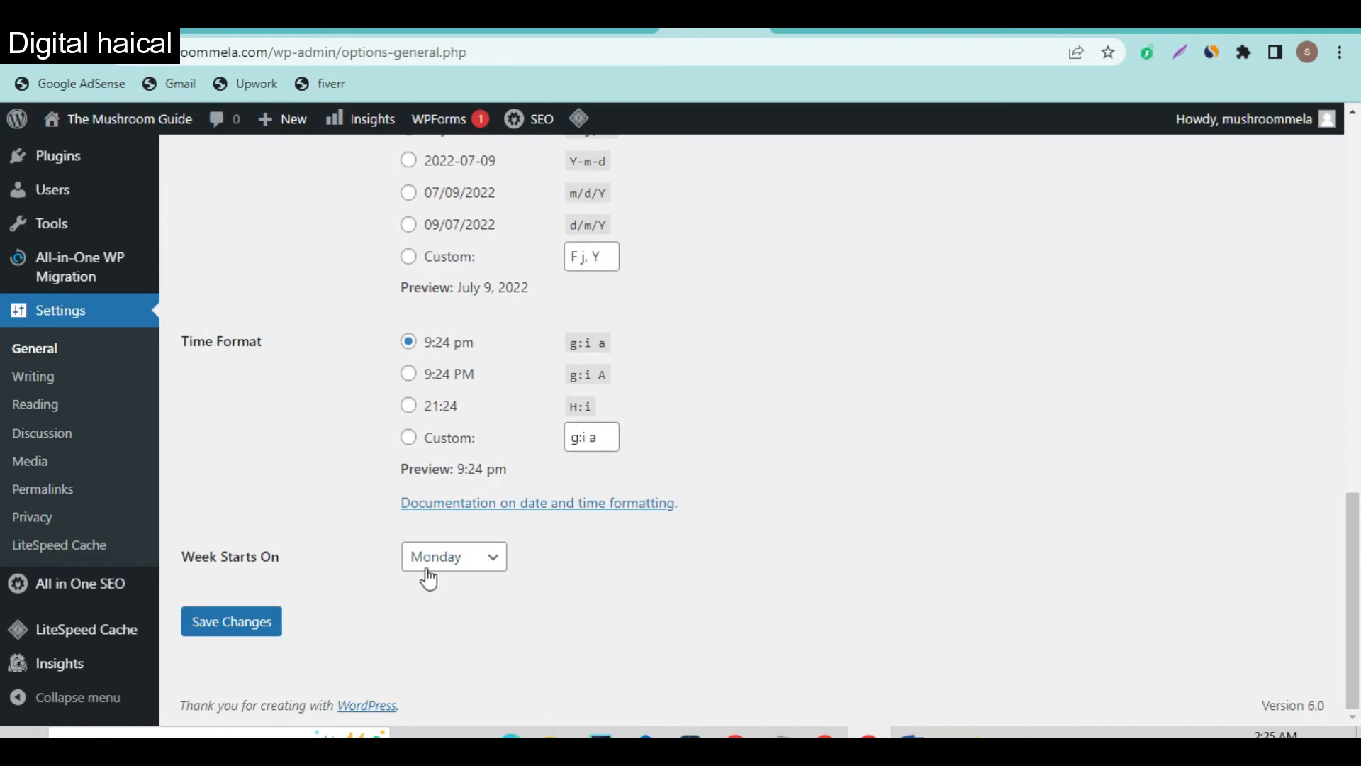
click(231, 622)
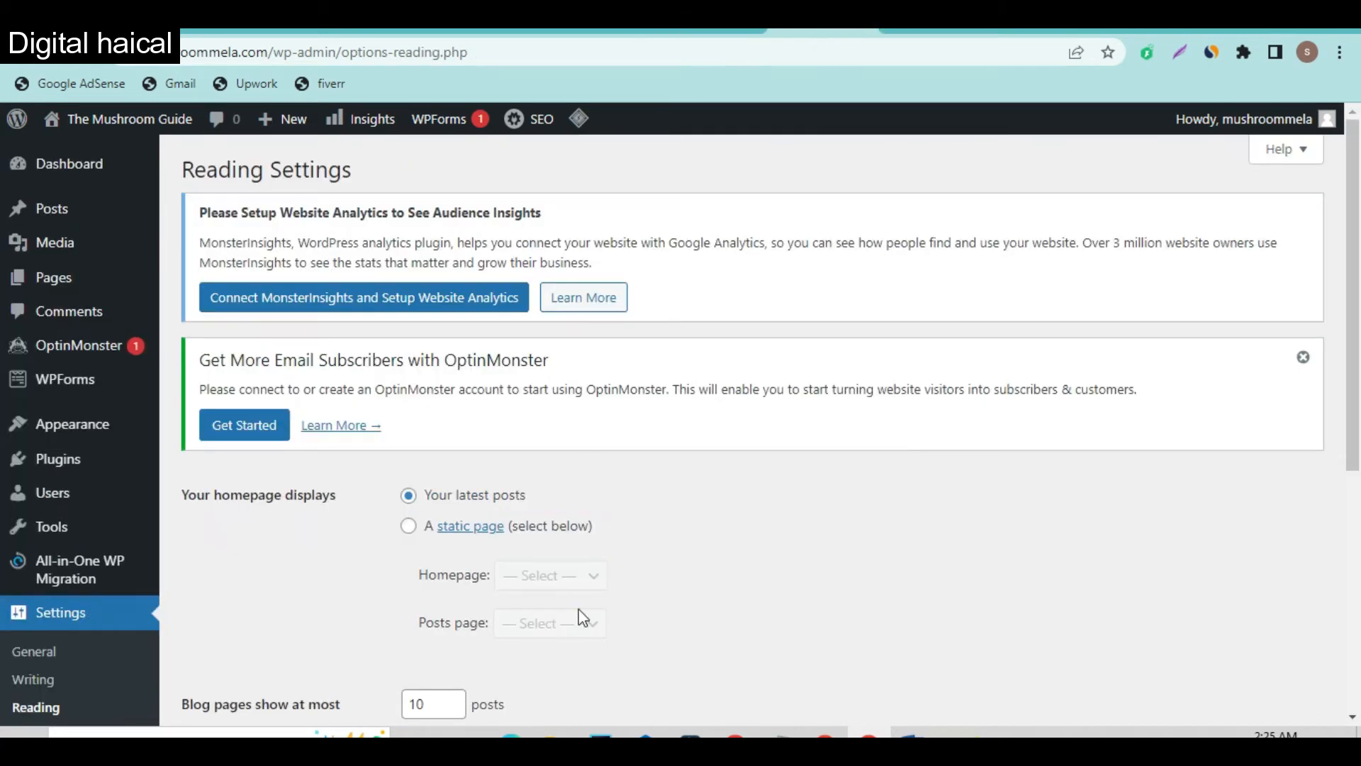
Toggle the option that discourages search engines from indexing the site and save the Reading settings
scroll(578, 617, down, 4)
click(580, 616)
scroll(580, 616, down, 2)
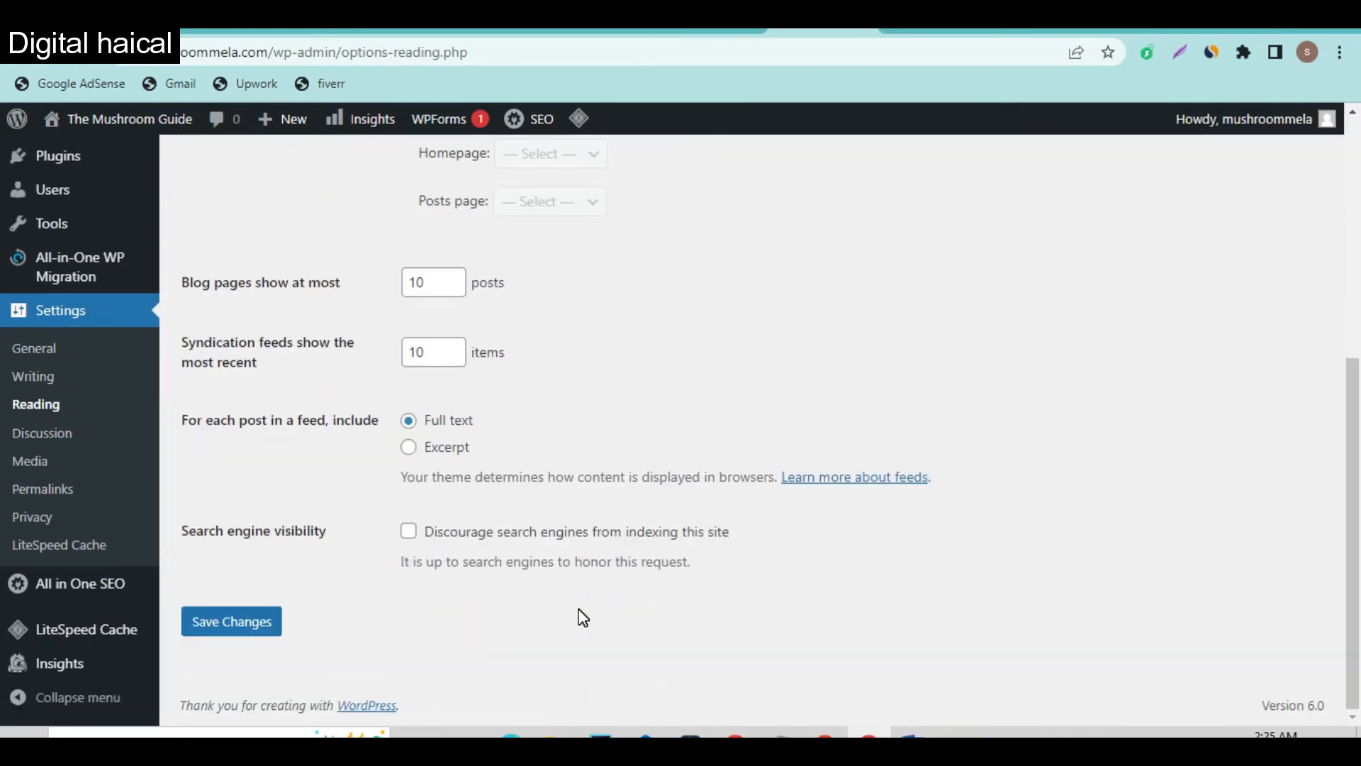
click(409, 531)
click(256, 627)
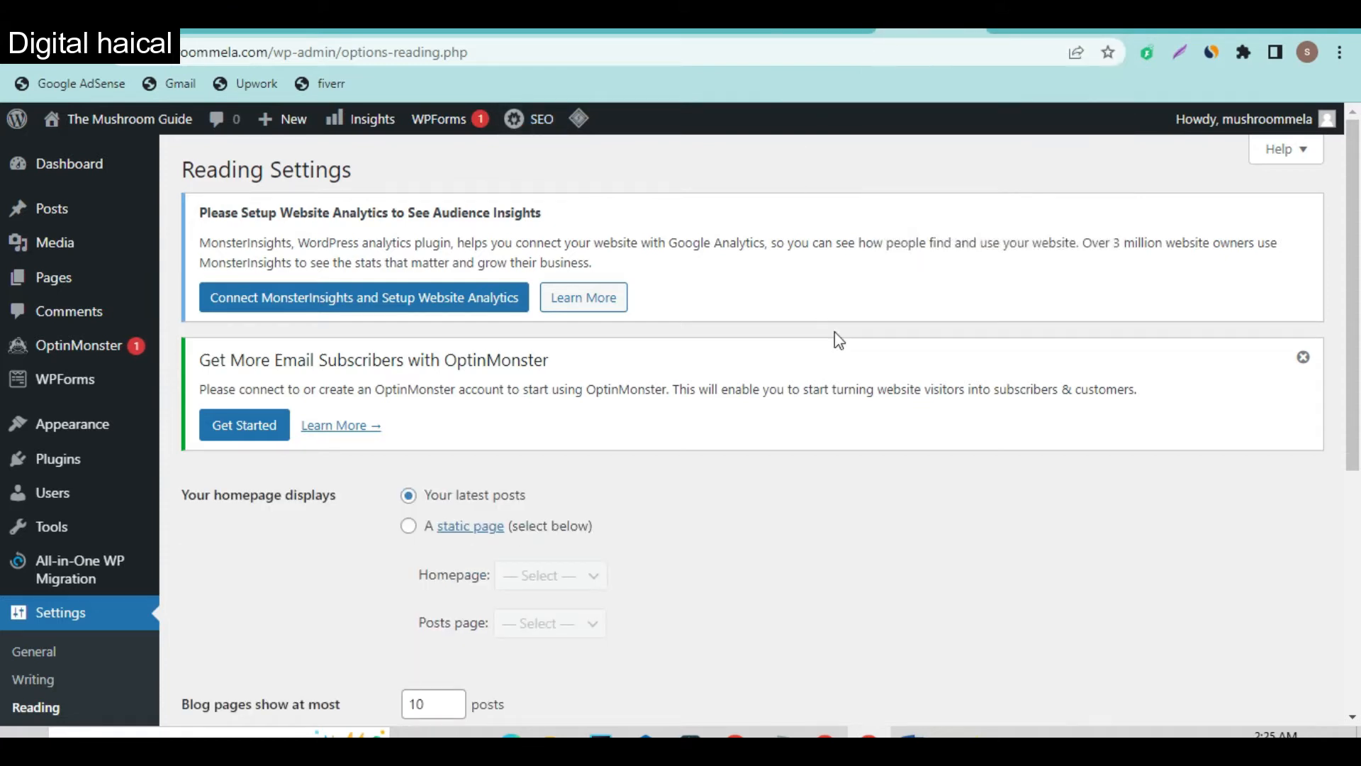
scroll(717, 618, down, 5)
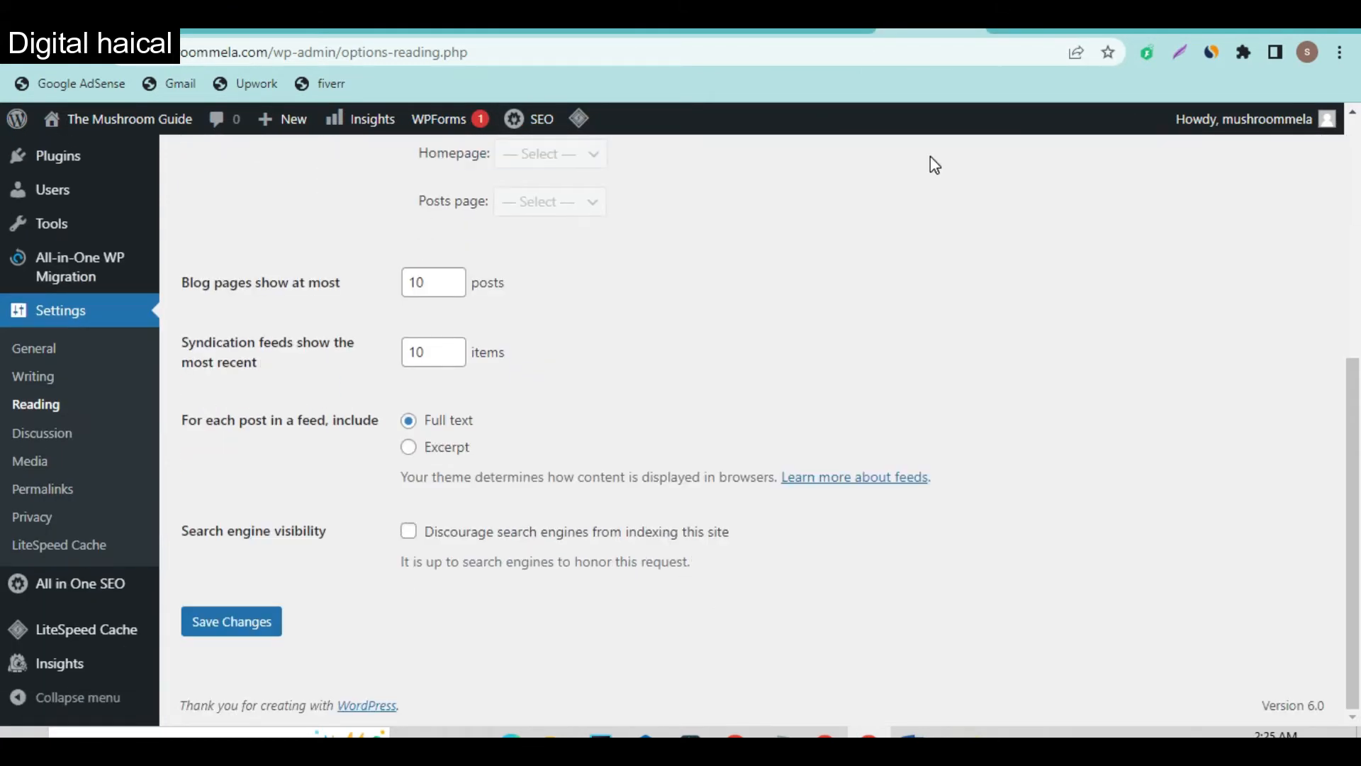
Set the permalink structure to Post name and save the Permalink settings
click(962, 31)
scroll(638, 605, down, 6)
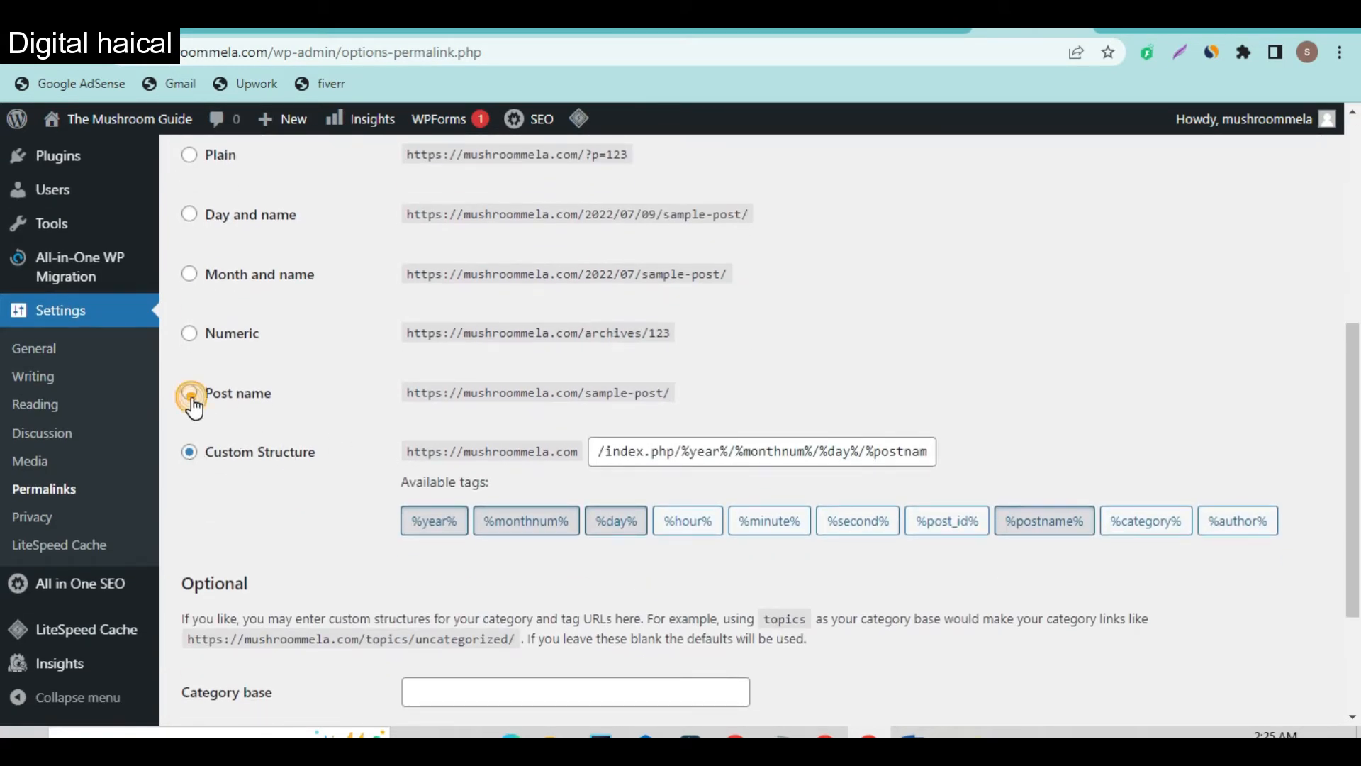
click(190, 394)
scroll(220, 583, down, 2)
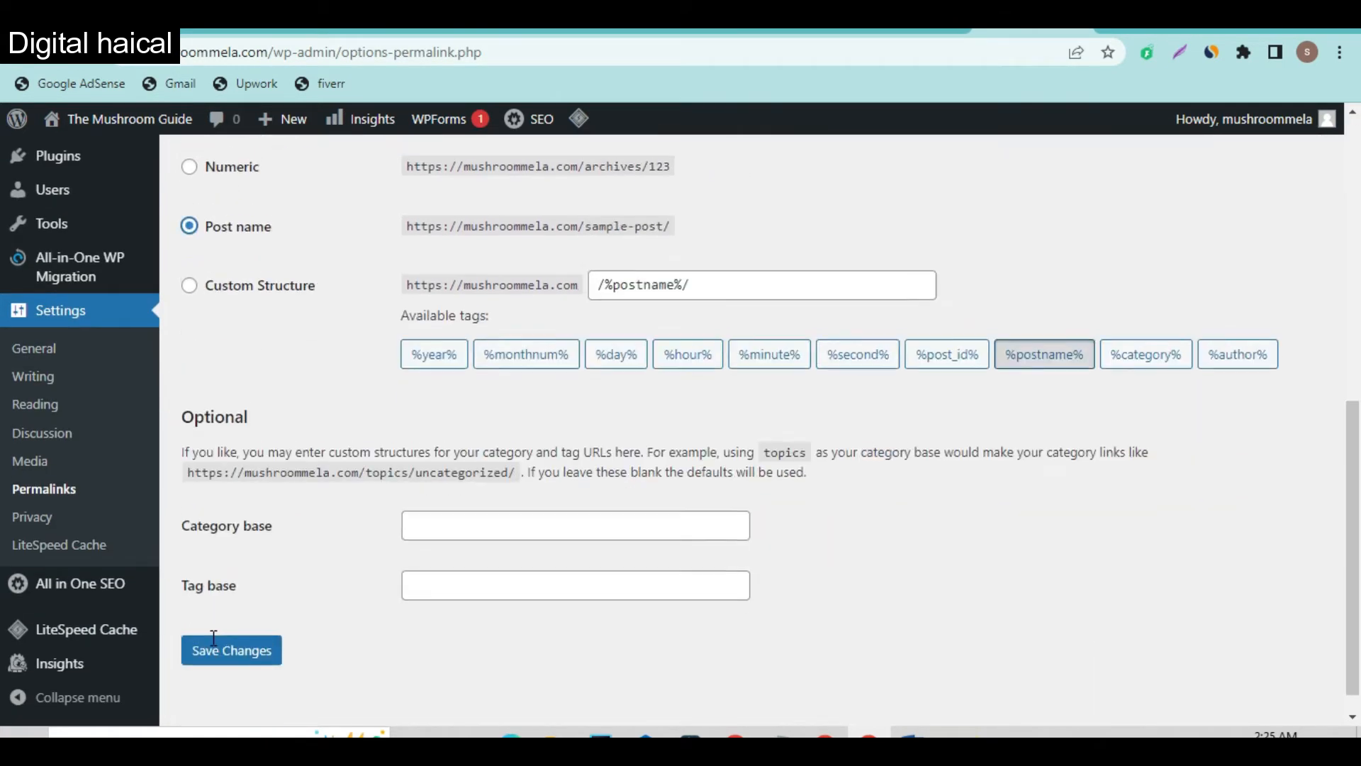
click(212, 647)
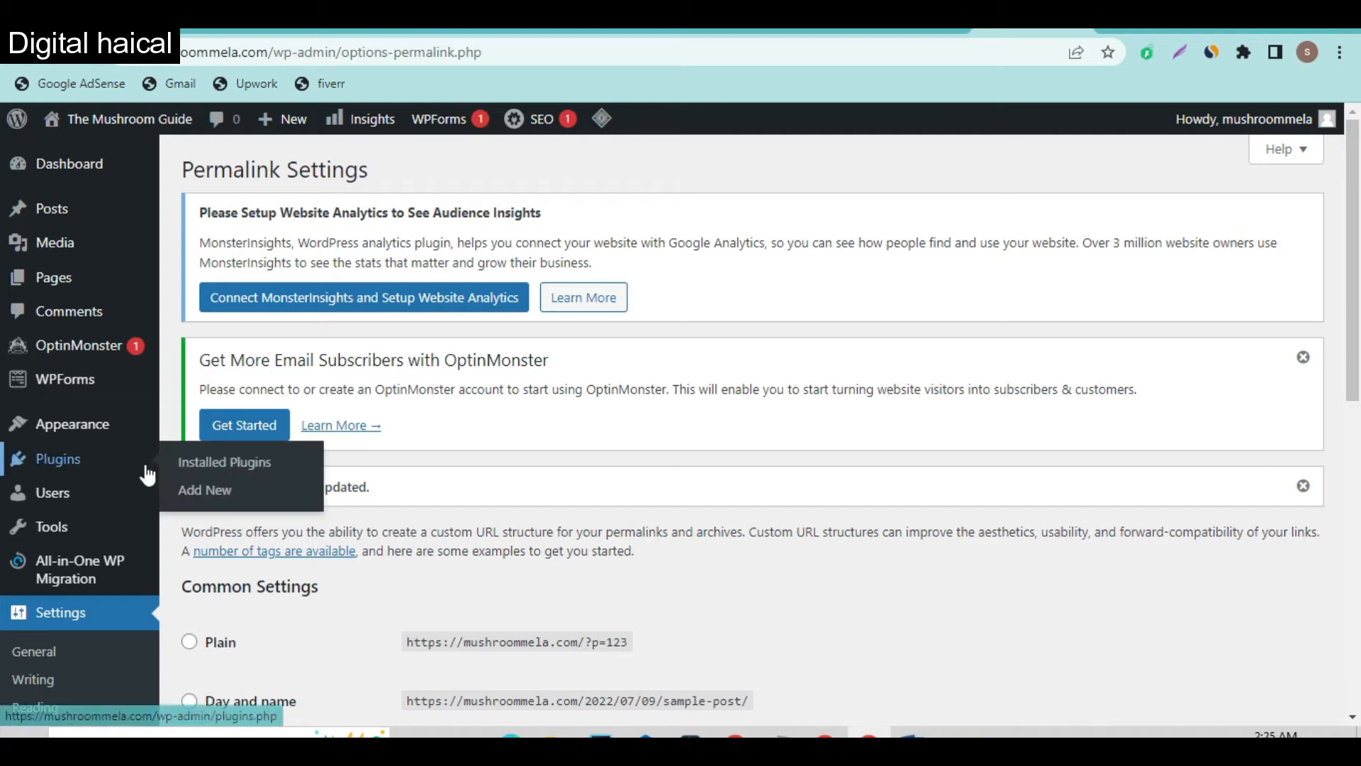
Open the Themes page in a new browser tab and go to the Add Themes catalogue
mouse_move(87, 442)
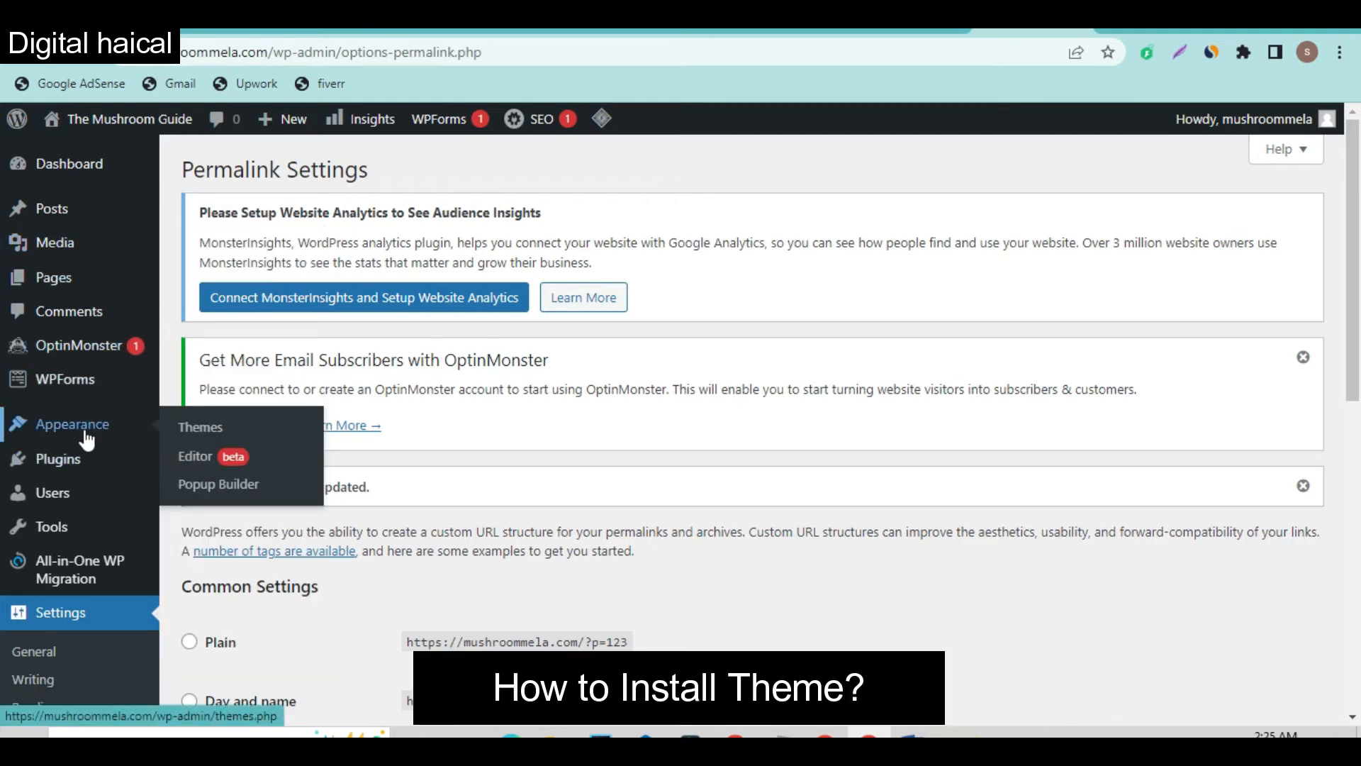
right_click(202, 427)
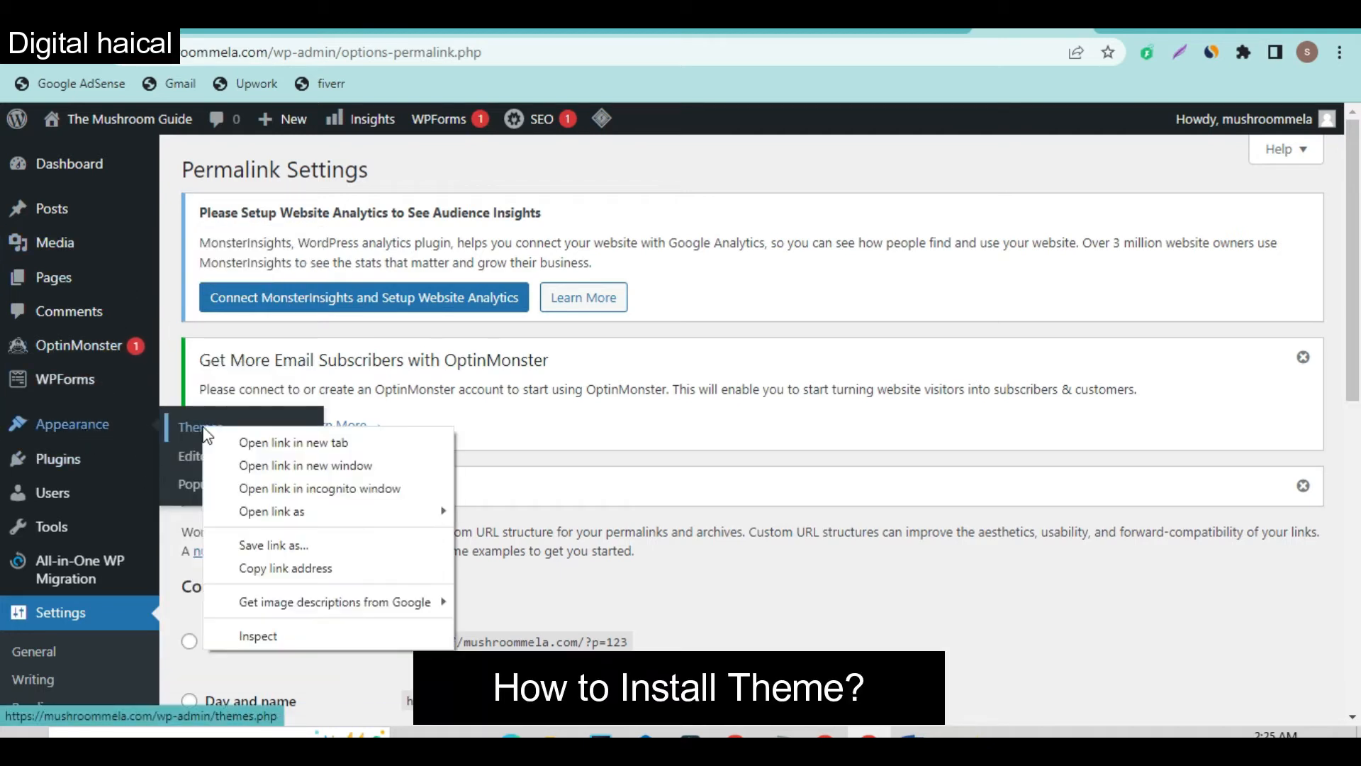
click(283, 442)
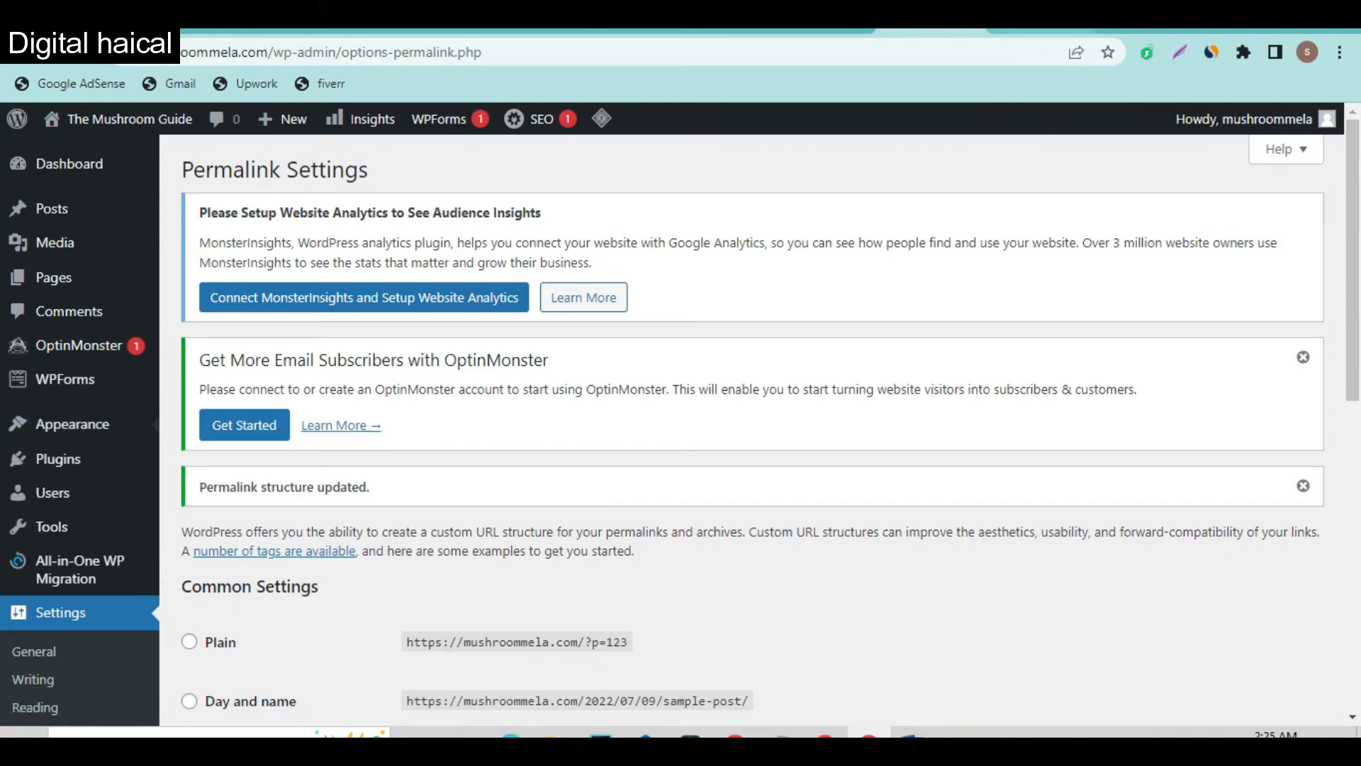
click(1039, 31)
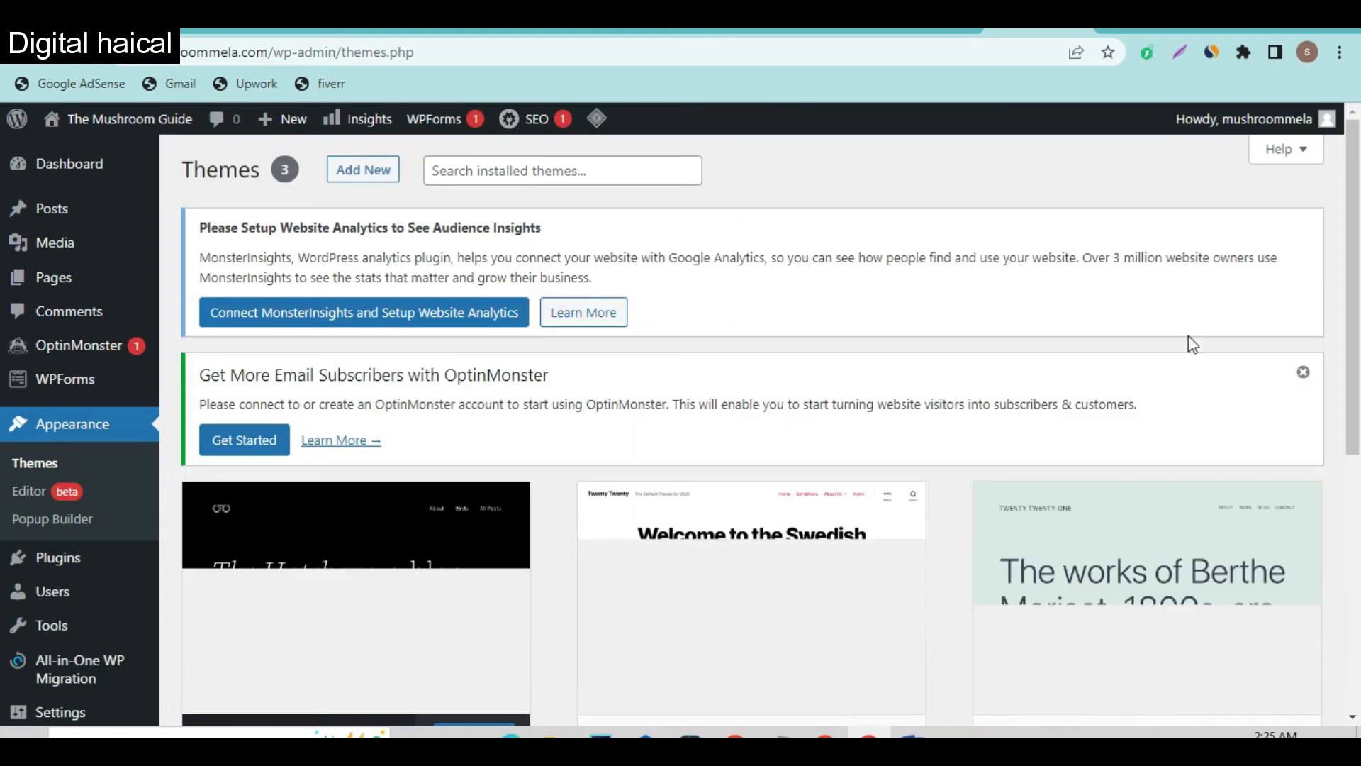
click(357, 186)
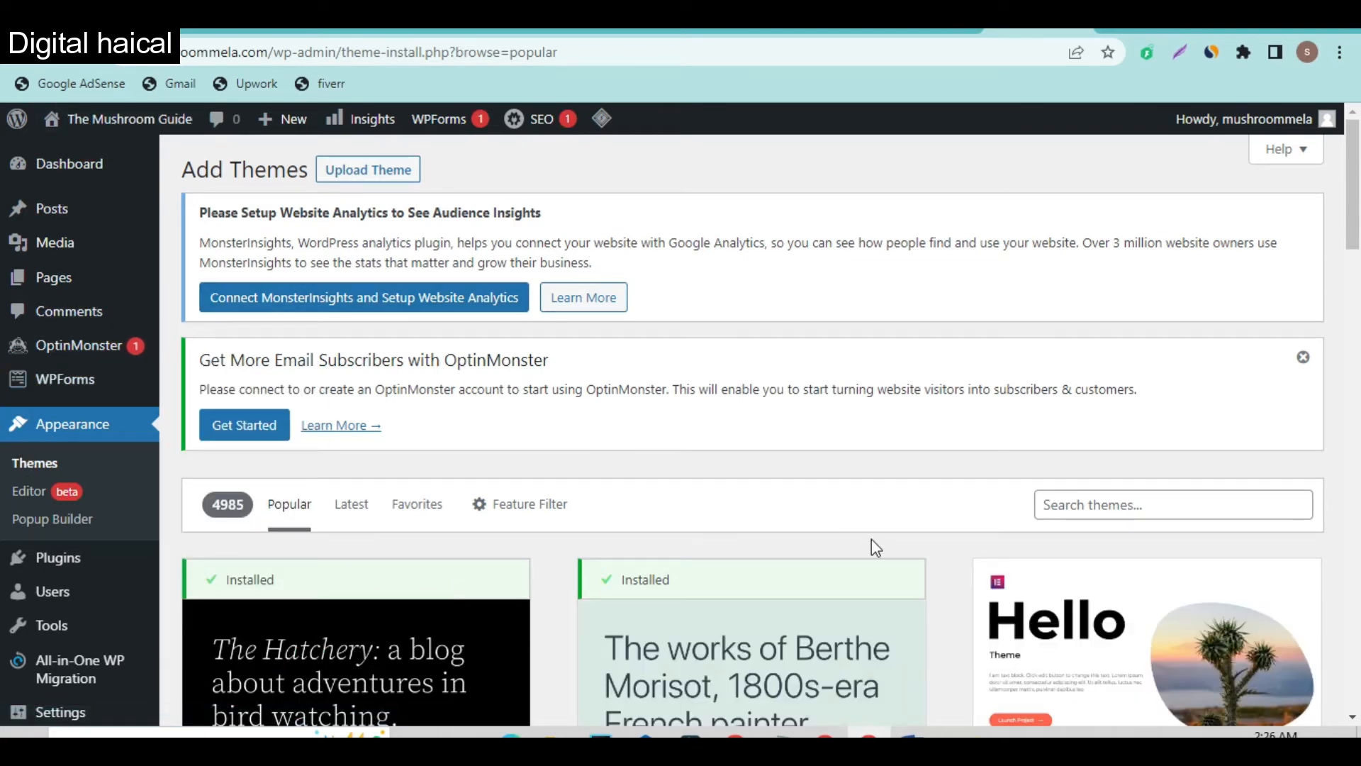
Look through the popular themes in the catalogue and dismiss the OptinMonster notice
scroll(871, 547, down, 5)
scroll(870, 539, down, 15)
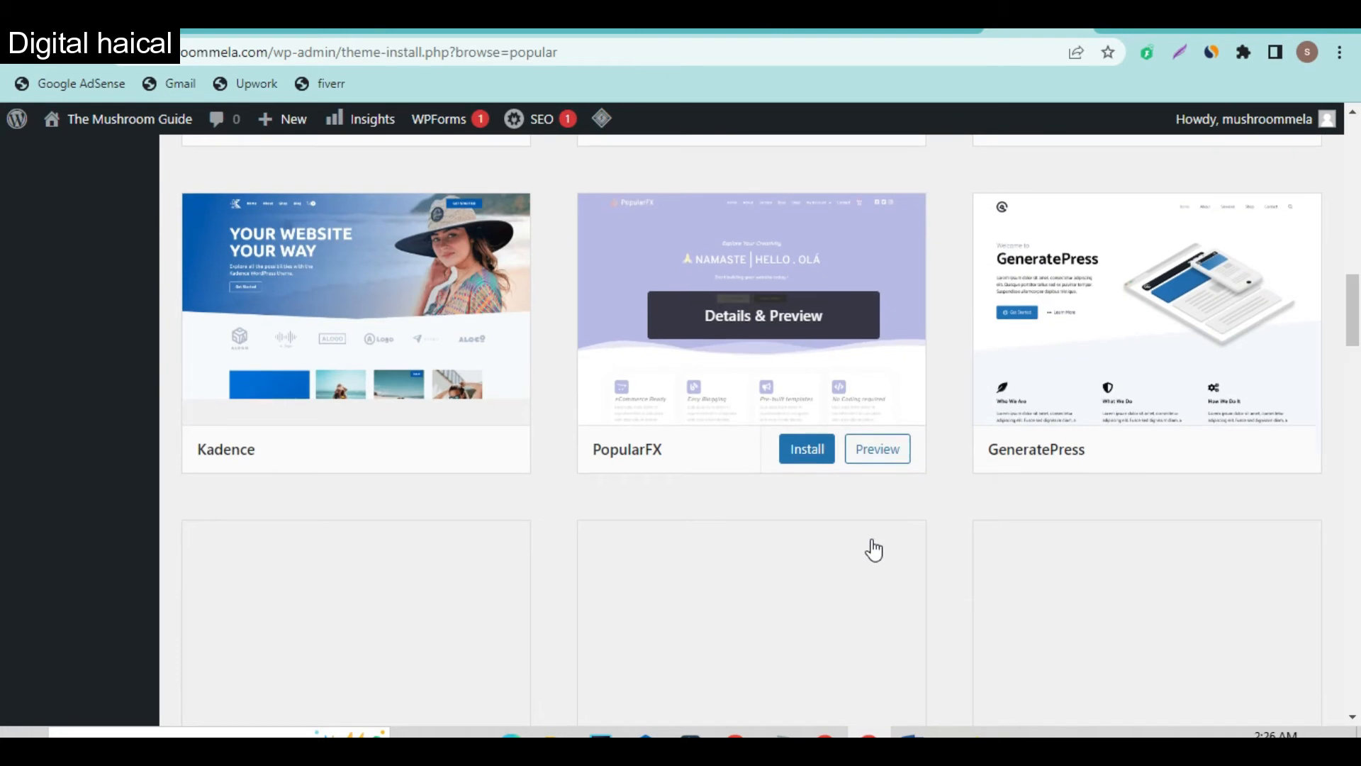
scroll(872, 546, up, 20)
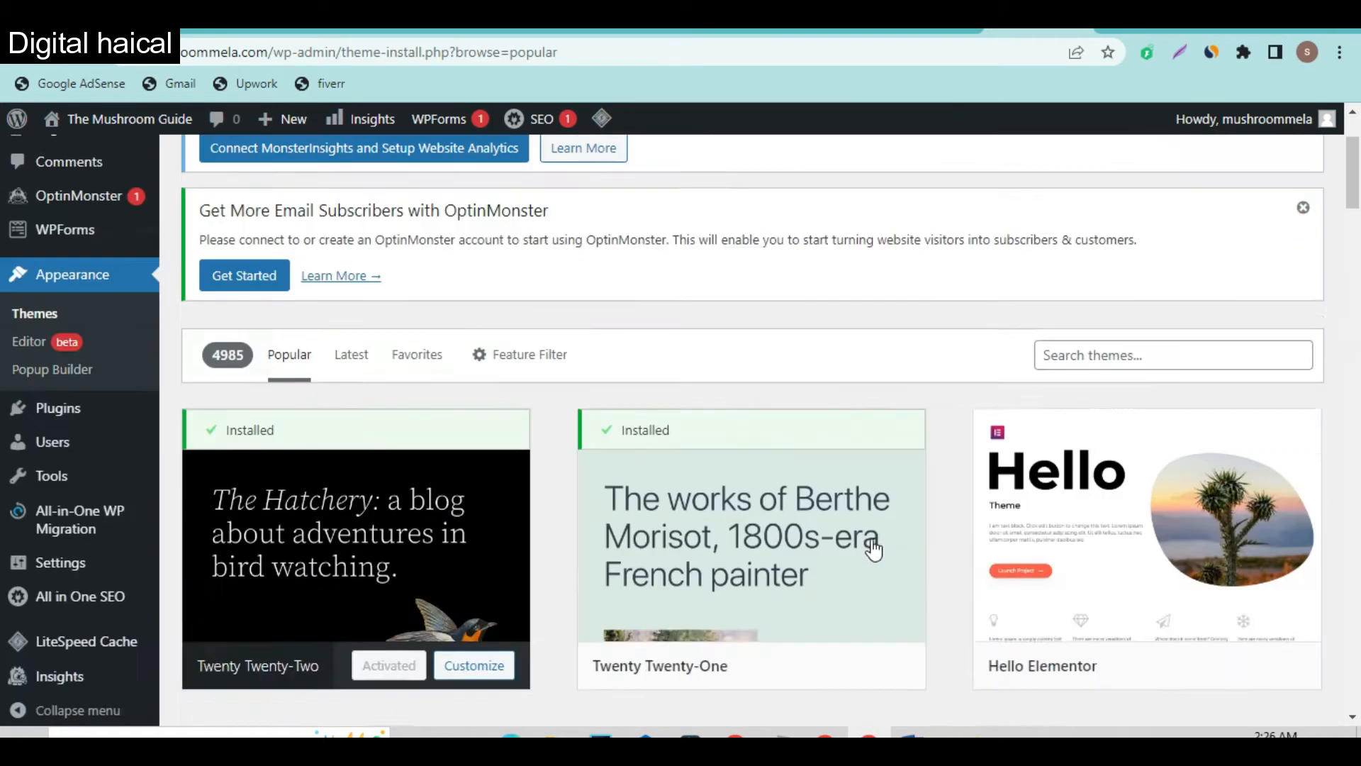
click(1303, 356)
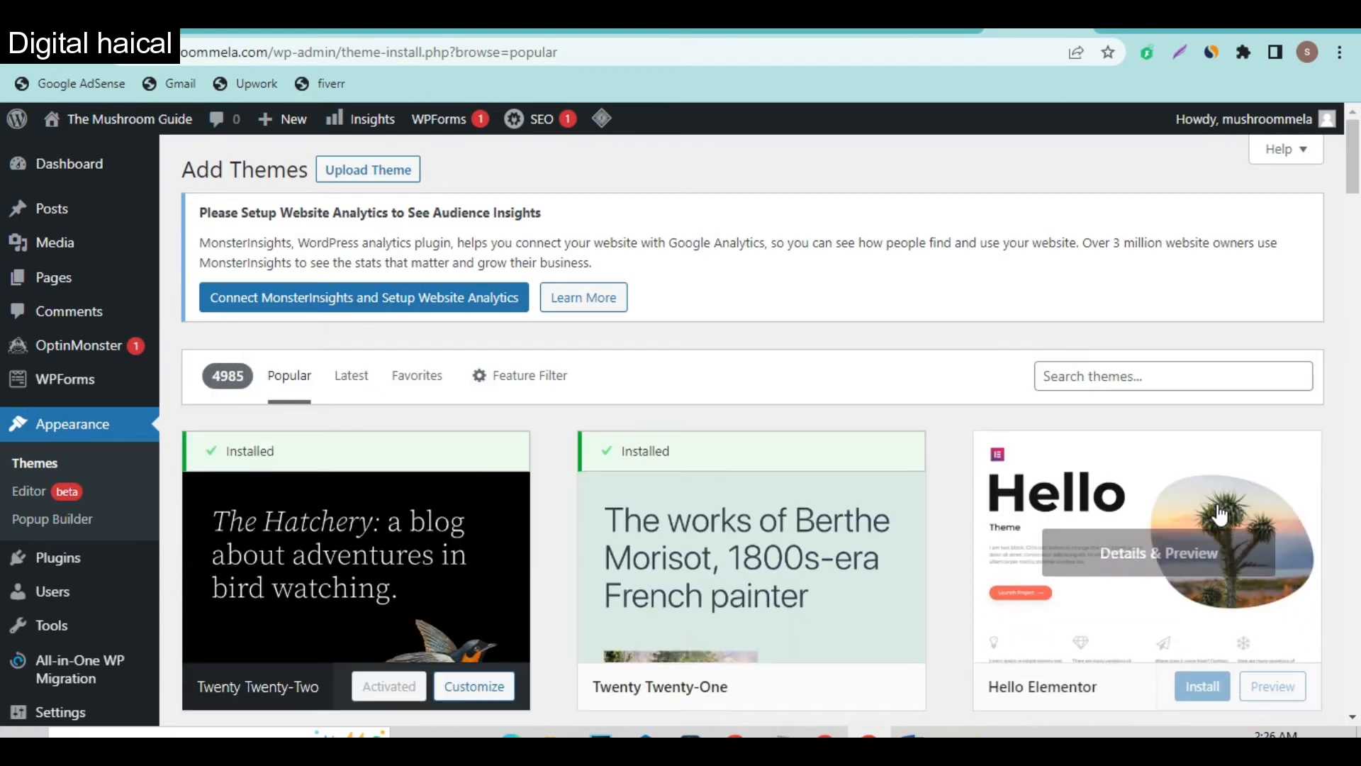
Install the GeneratePress theme from the popular themes and activate it
scroll(1073, 642, down, 3)
scroll(1073, 642, down, 2)
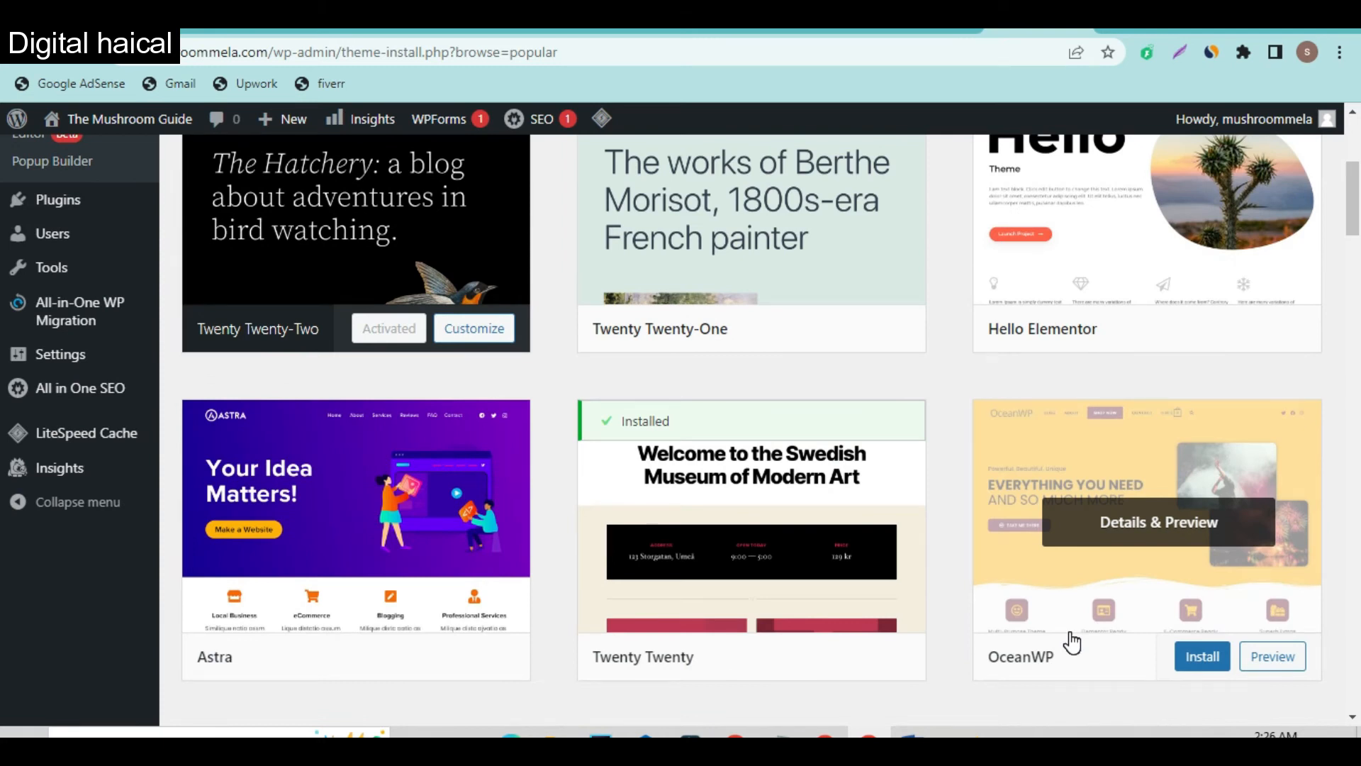
scroll(1073, 641, down, 7)
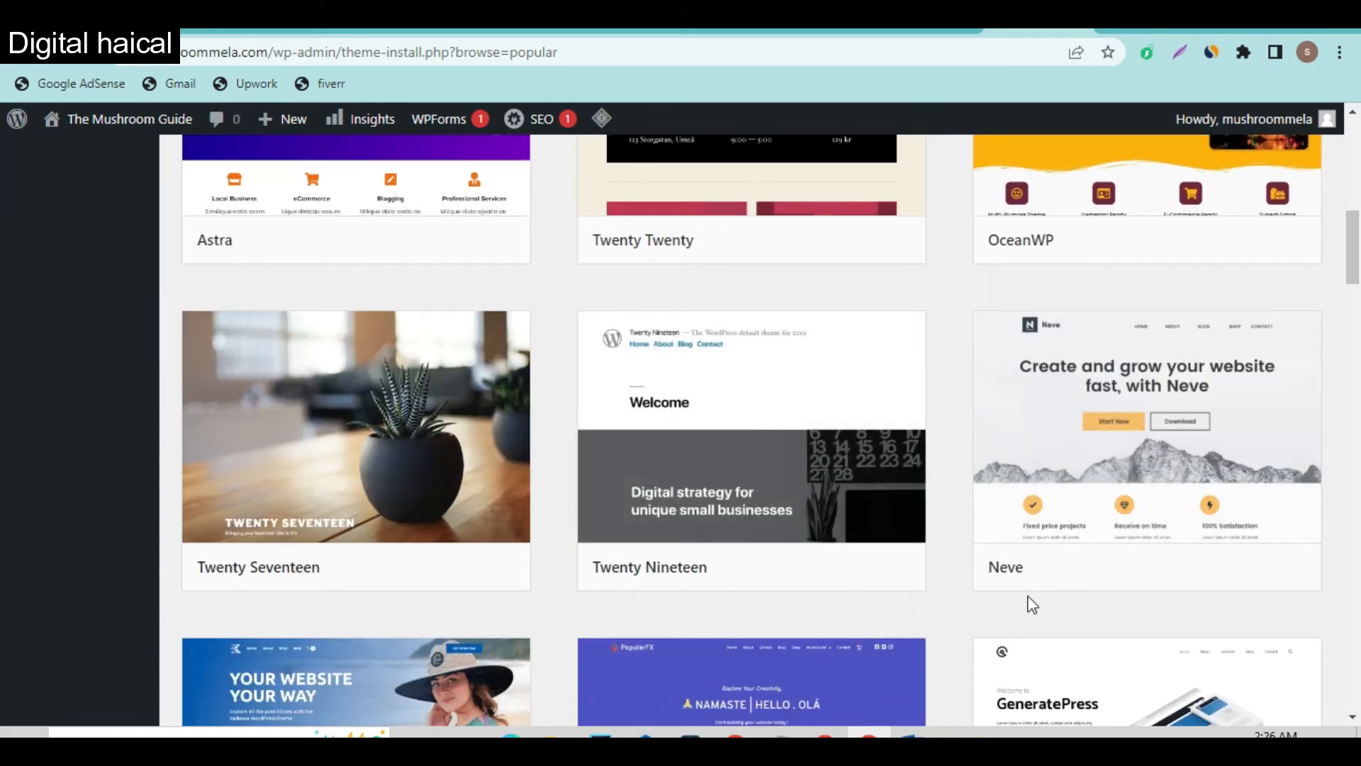
scroll(1028, 602, down, 3)
scroll(988, 590, down, 2)
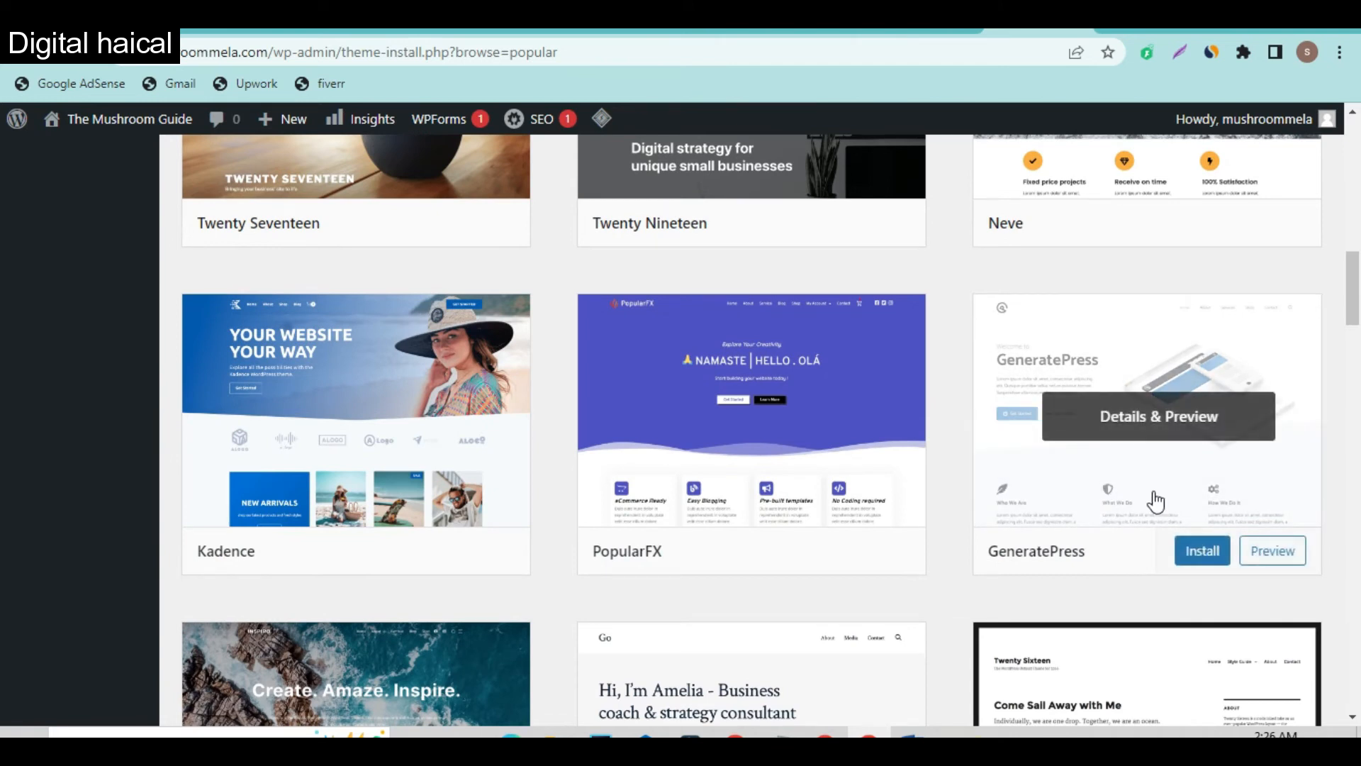
click(1193, 553)
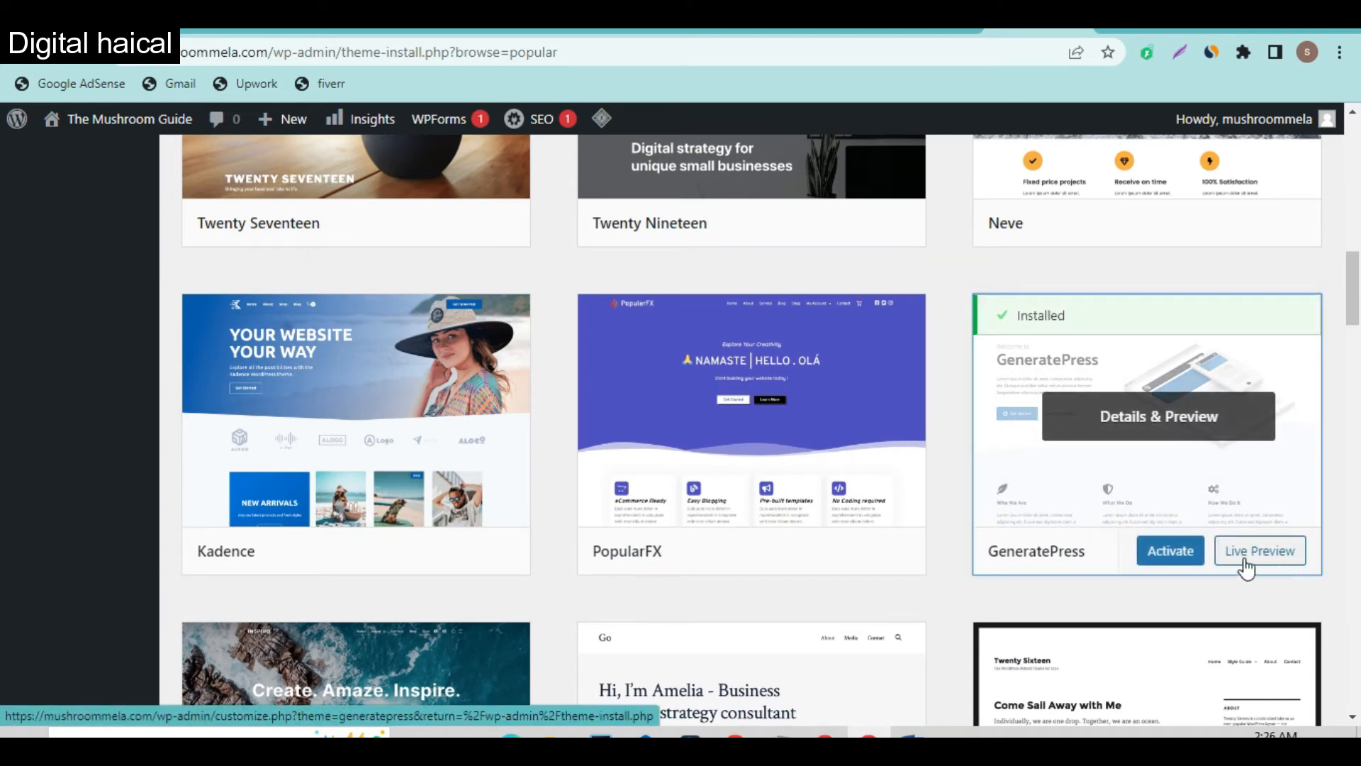
click(1172, 553)
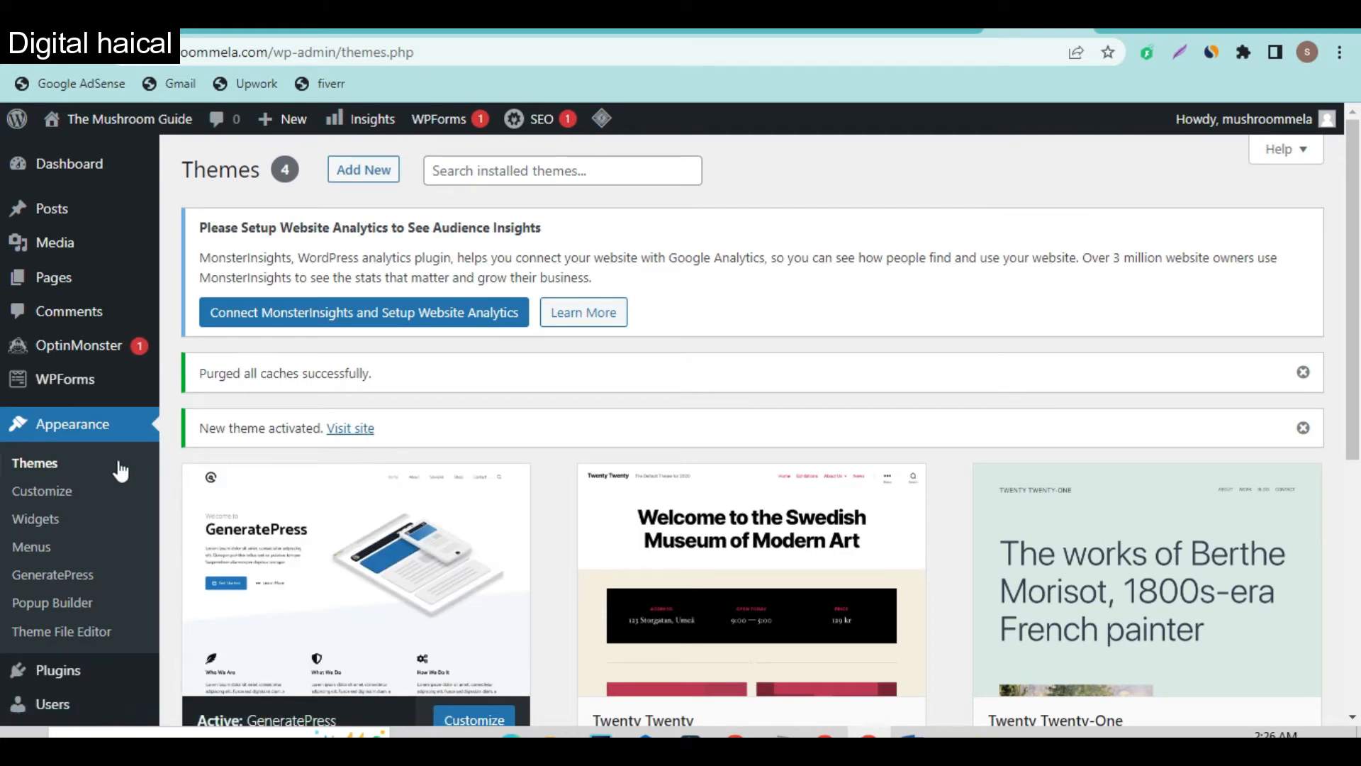
Open the installed themes page in another browser tab and delete the Twenty Twenty theme
right_click(38, 463)
click(69, 478)
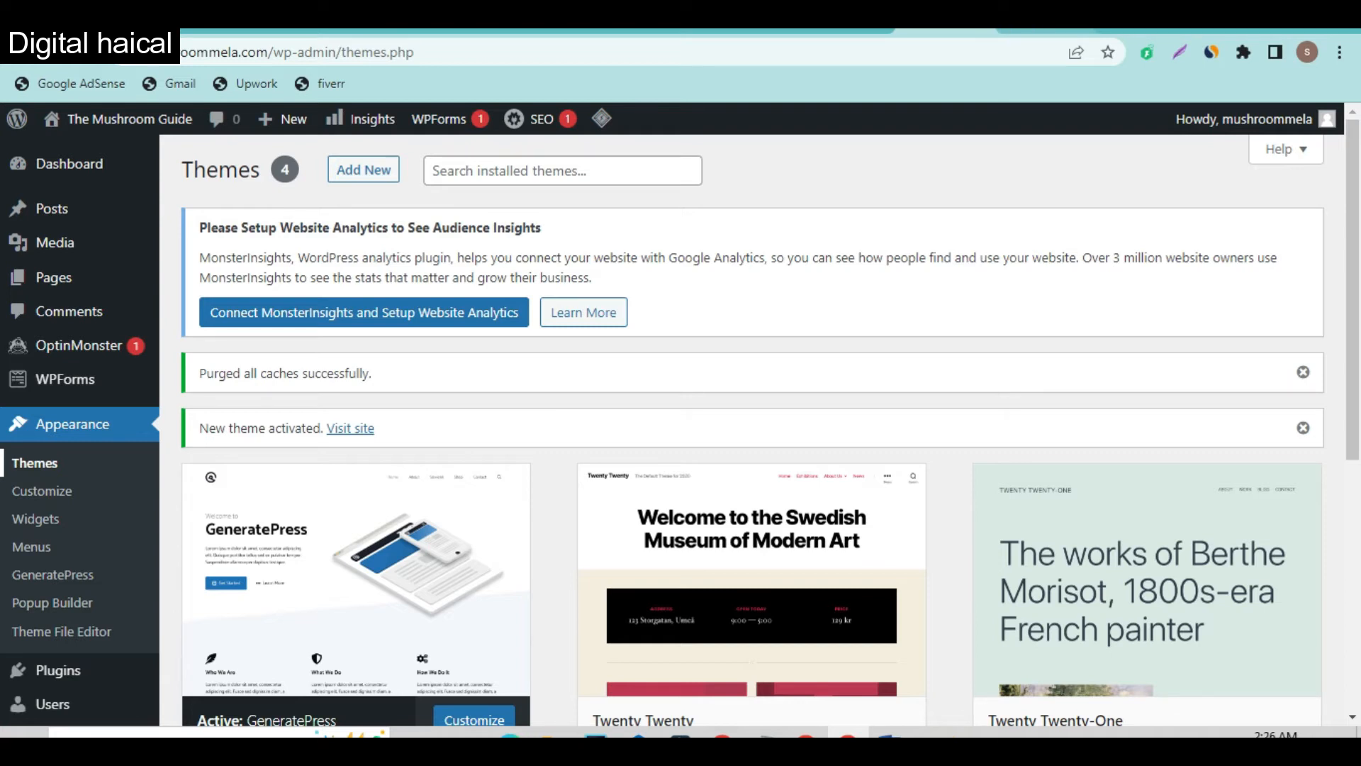
click(1044, 26)
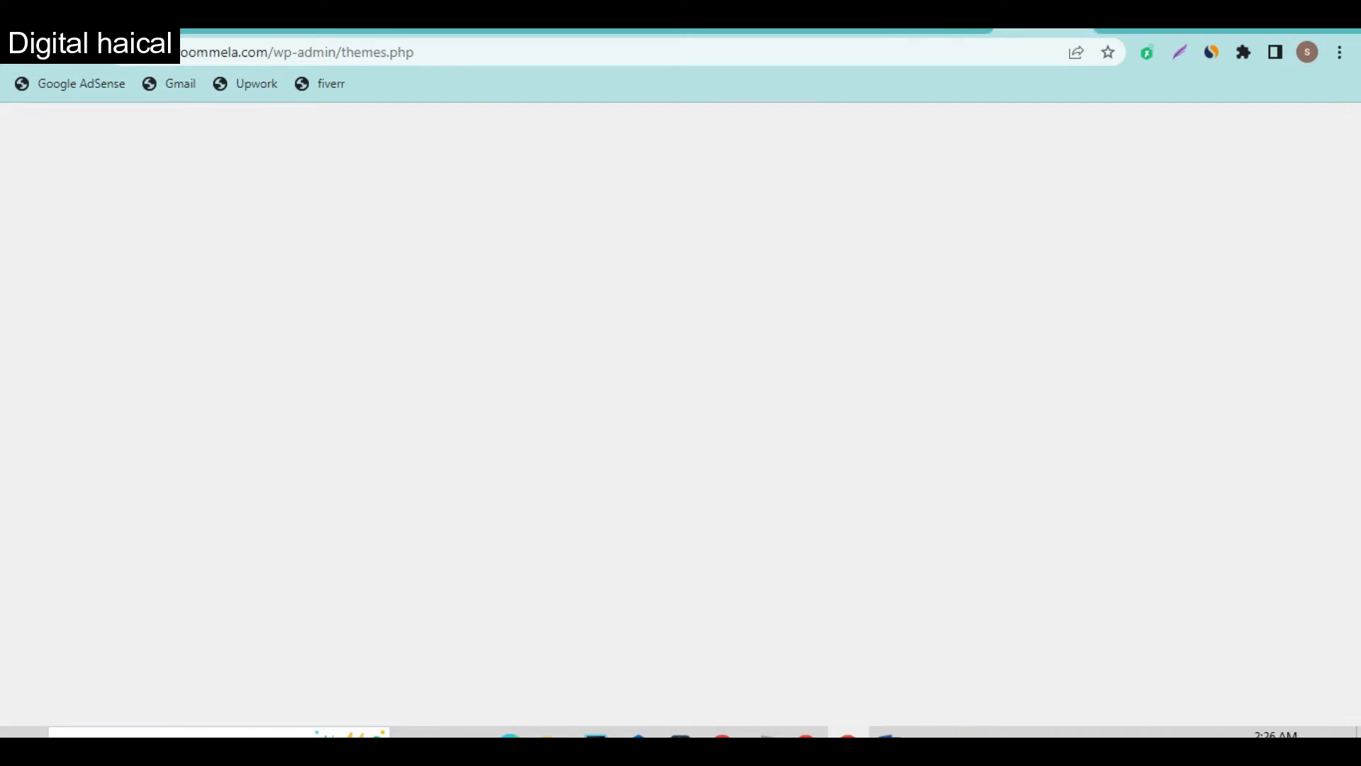
scroll(751, 354, down, 3)
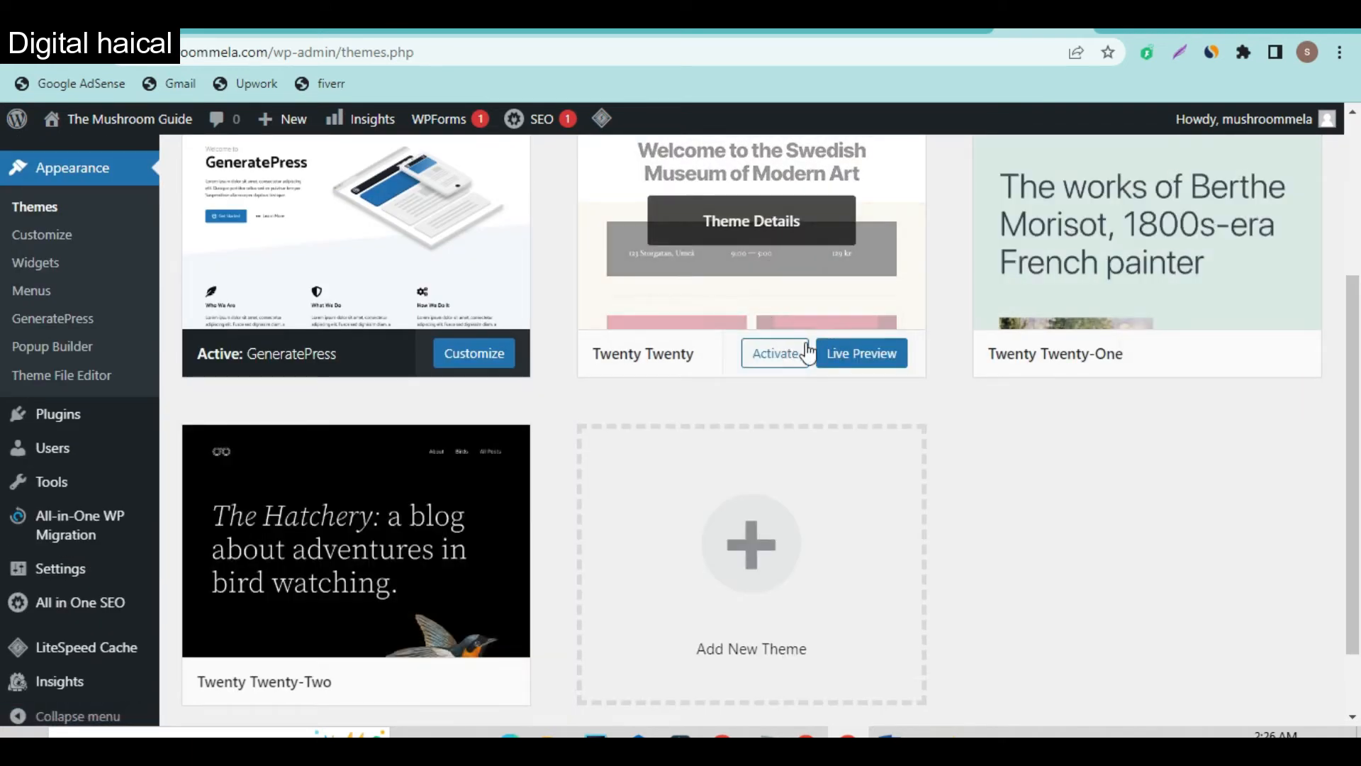
click(773, 304)
scroll(1095, 633, down, 3)
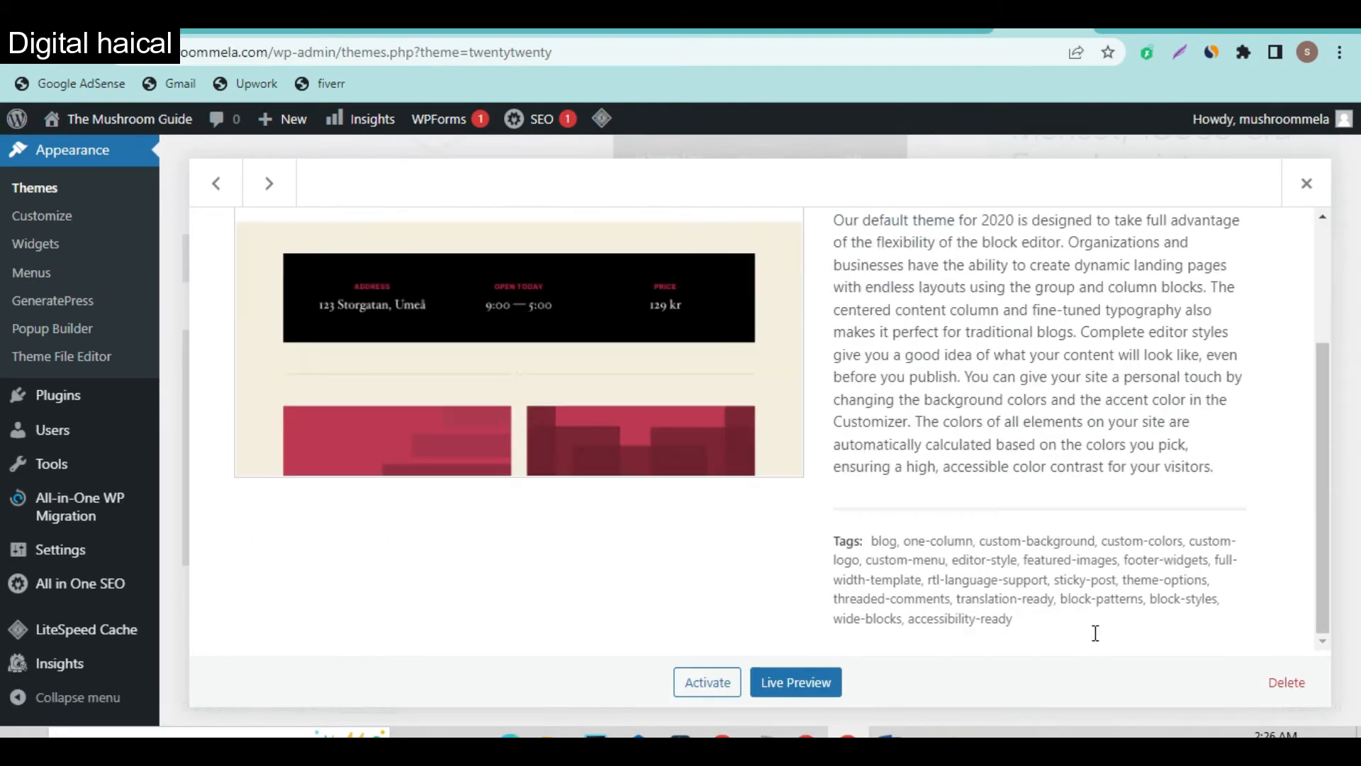
click(1289, 680)
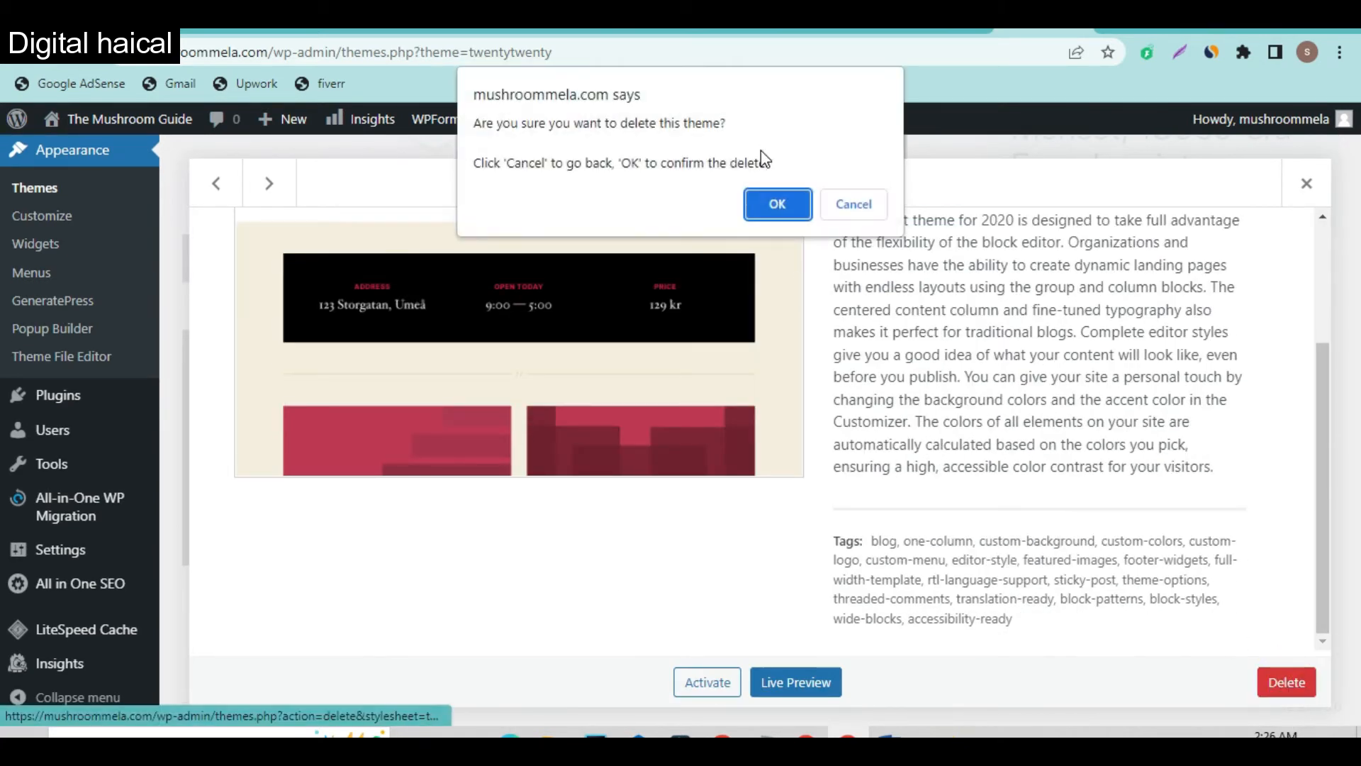
click(776, 202)
Delete the Twenty Twenty-Two theme from the installed themes and confirm the deletion
click(1026, 259)
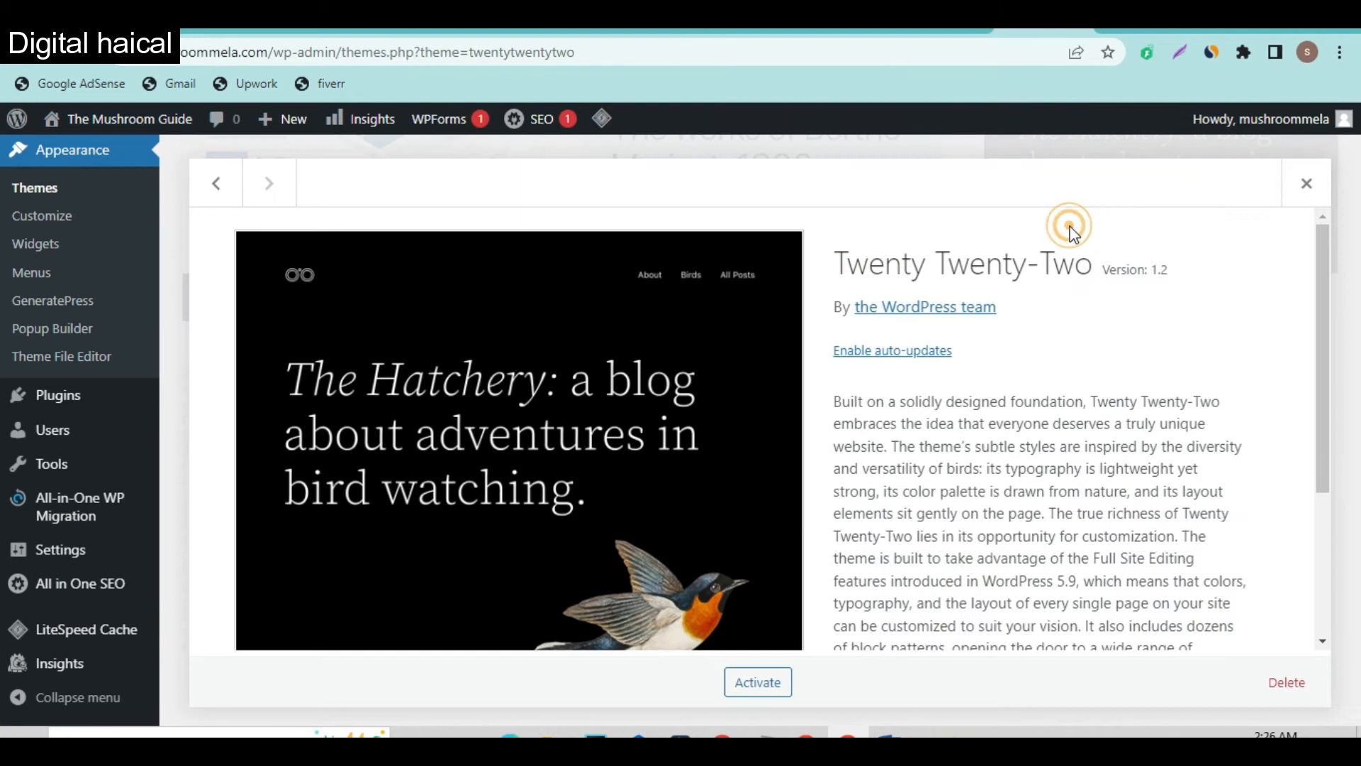
click(1287, 681)
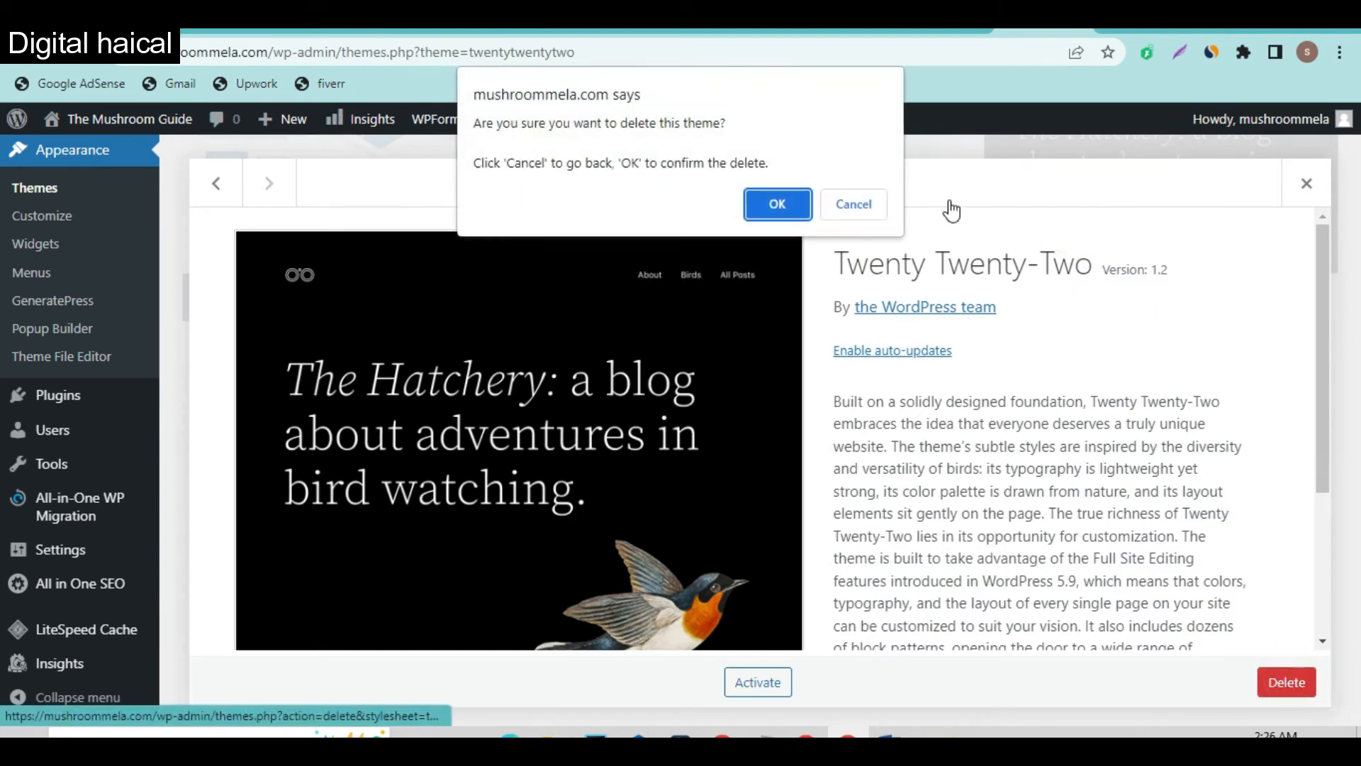
click(782, 201)
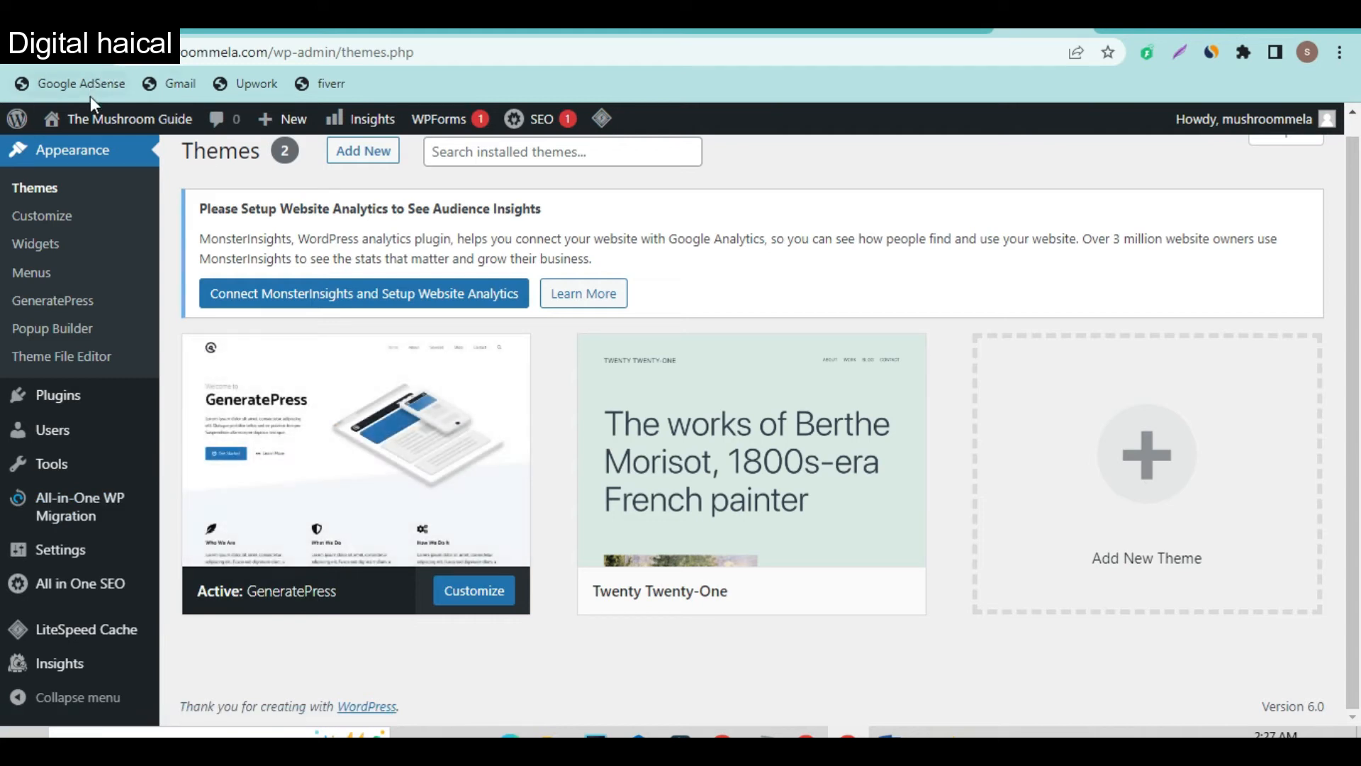
Open the public front page of The Mushroom Guide site in a new browser tab
mouse_move(90, 128)
right_click(84, 158)
click(112, 172)
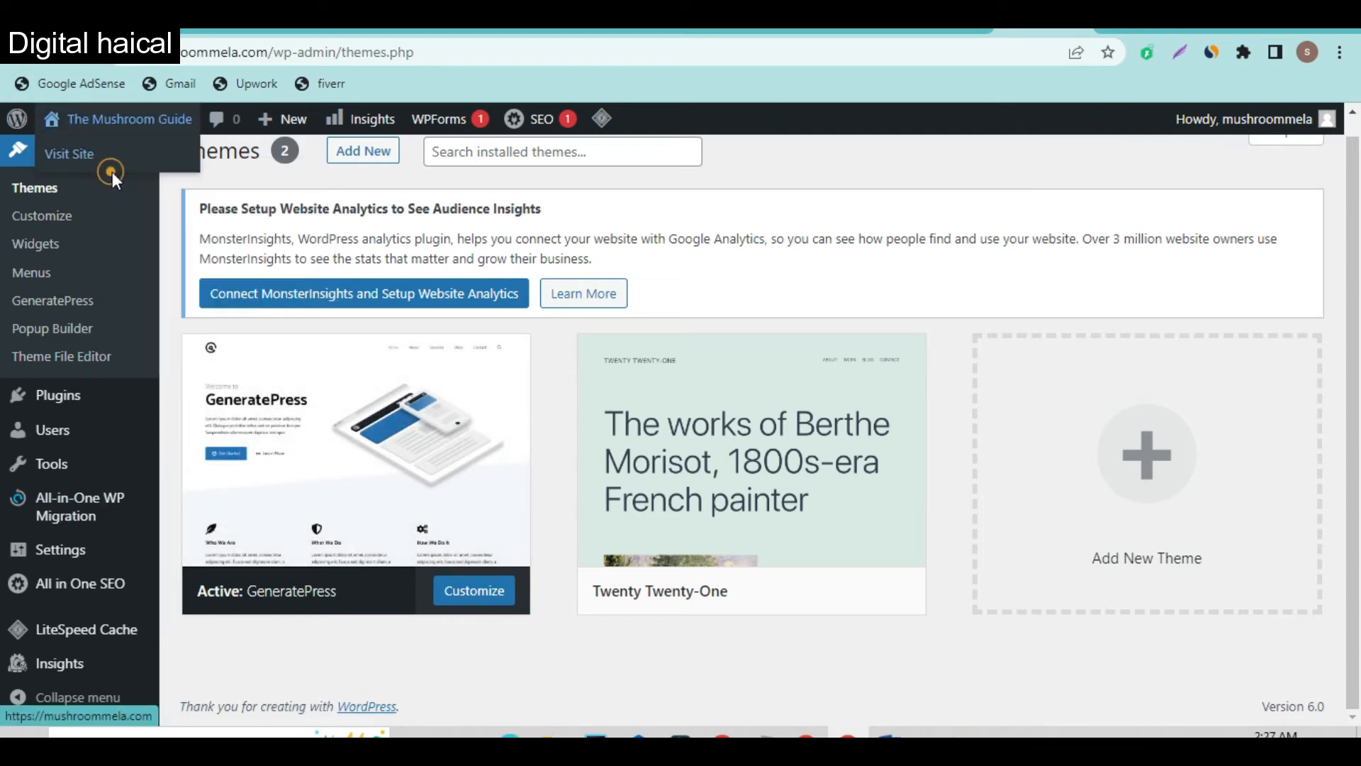
Look over the public front page of The Mushroom Guide down to its footer
click(1039, 27)
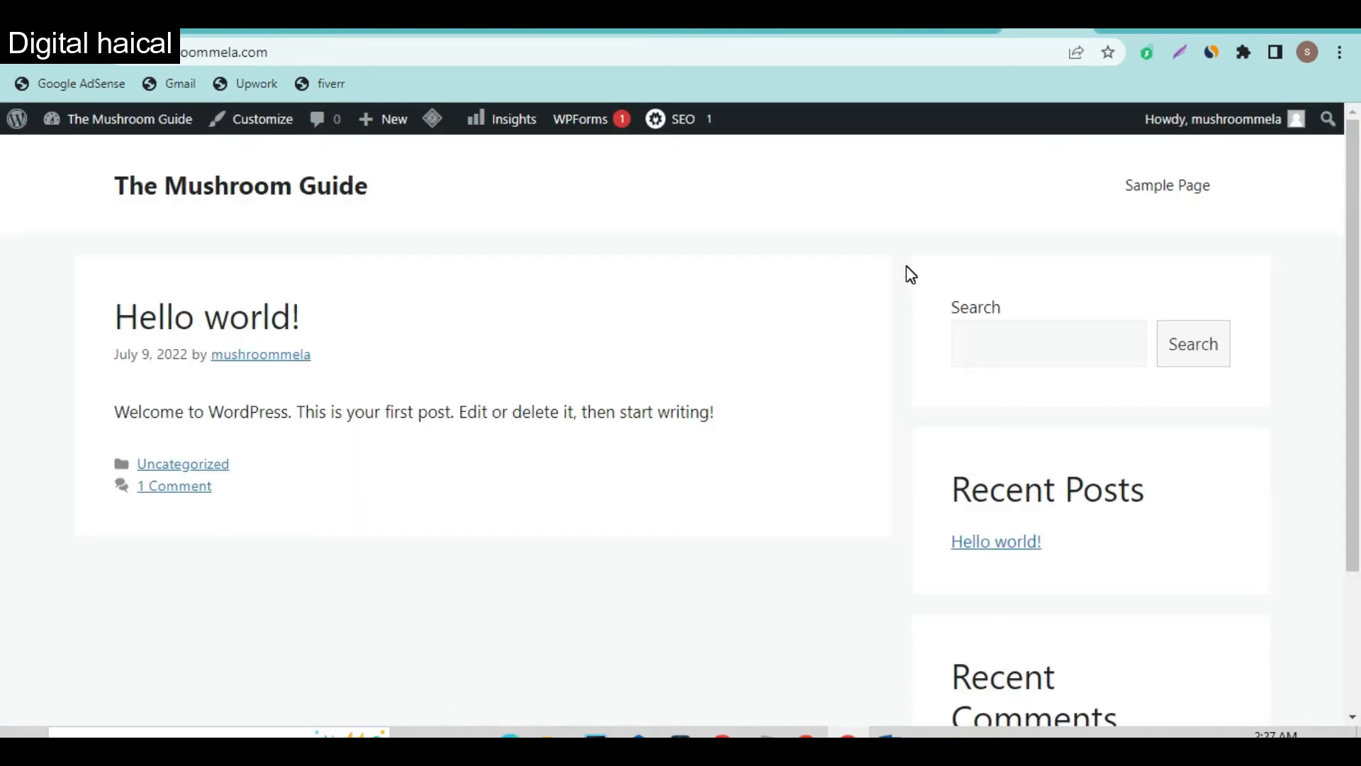
scroll(866, 485, down, 3)
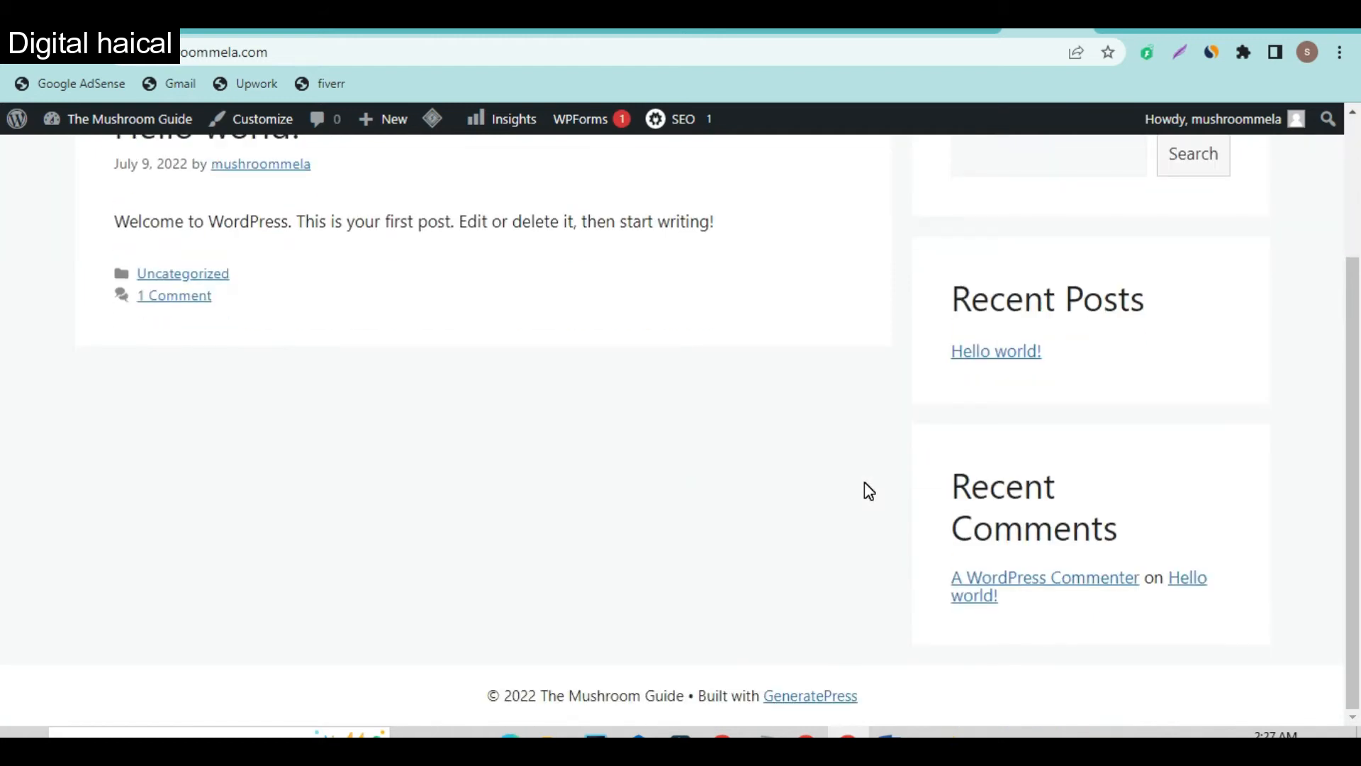
scroll(864, 482, up, 3)
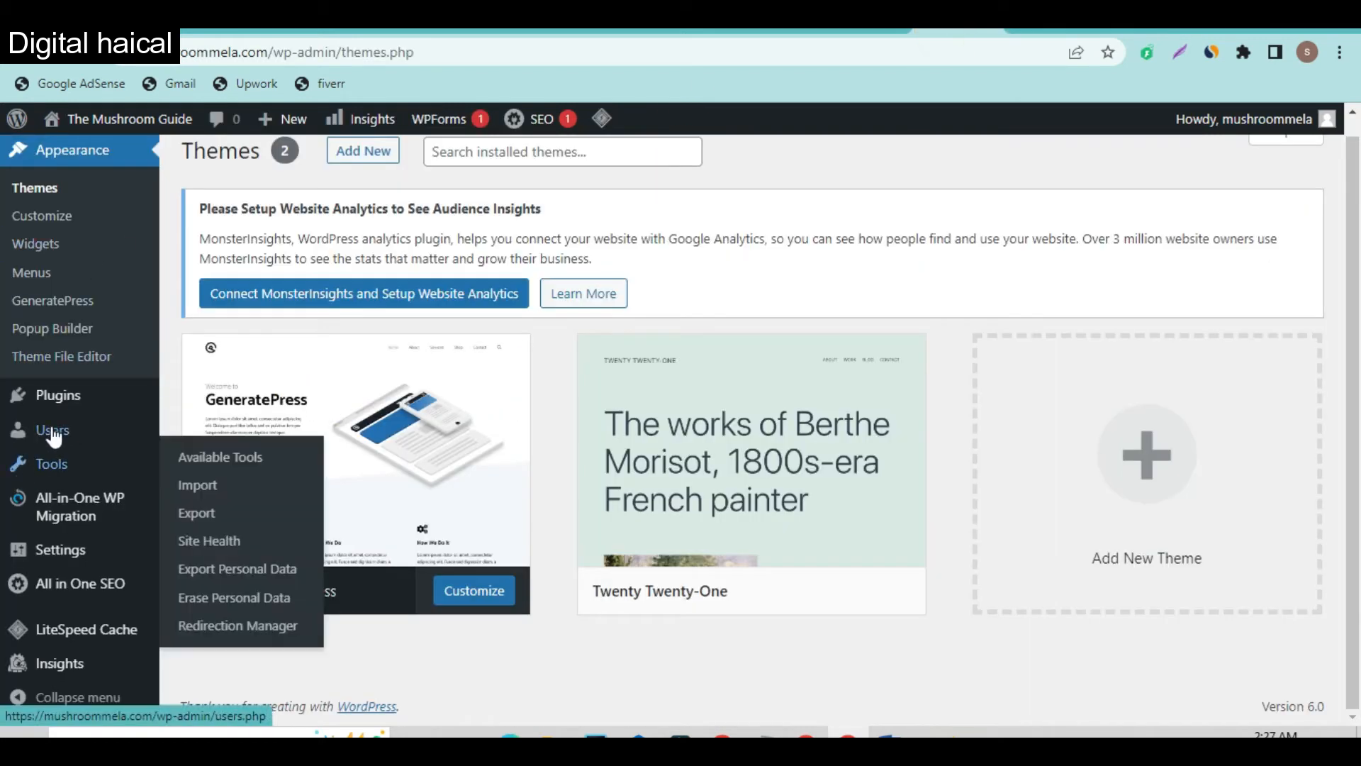
Upload the gp-premium.zip plugin from the themes and plugins folder, install it and activate it
mouse_move(51, 397)
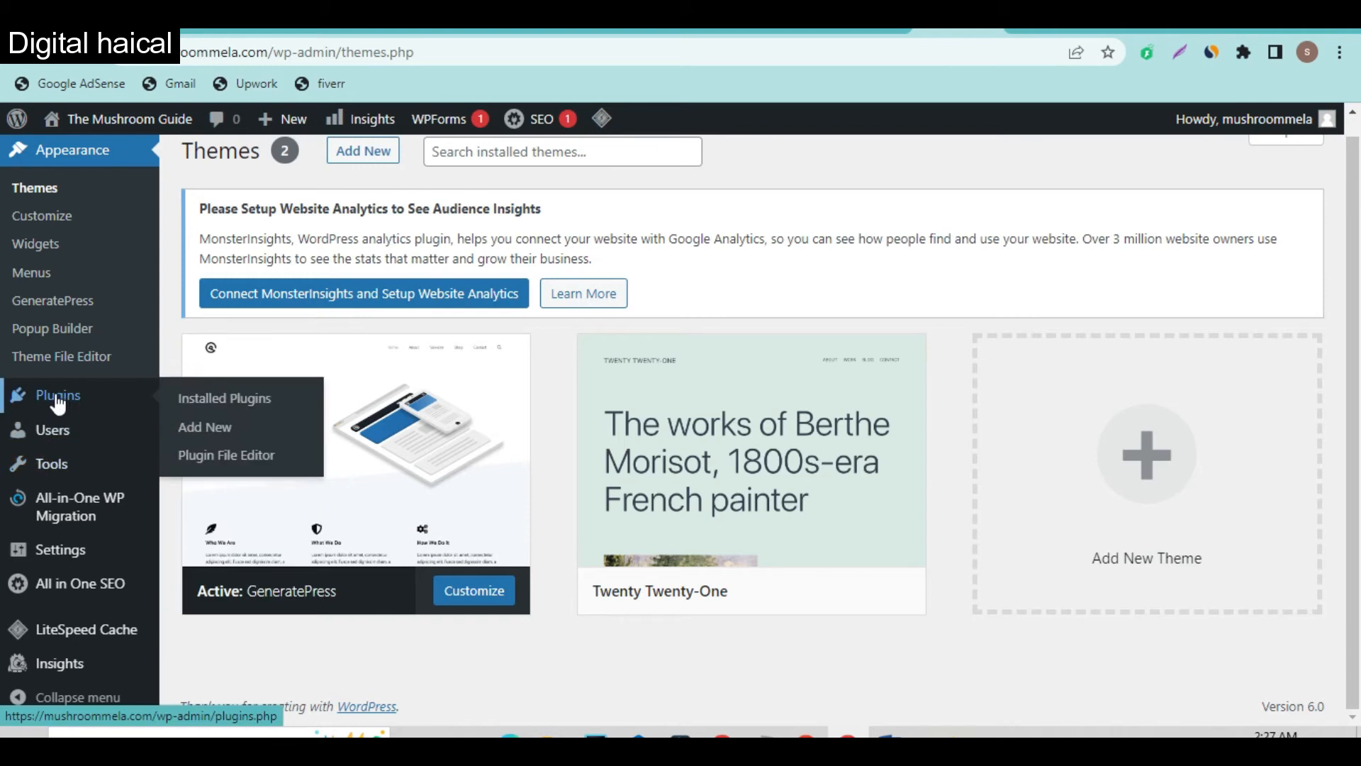
click(207, 430)
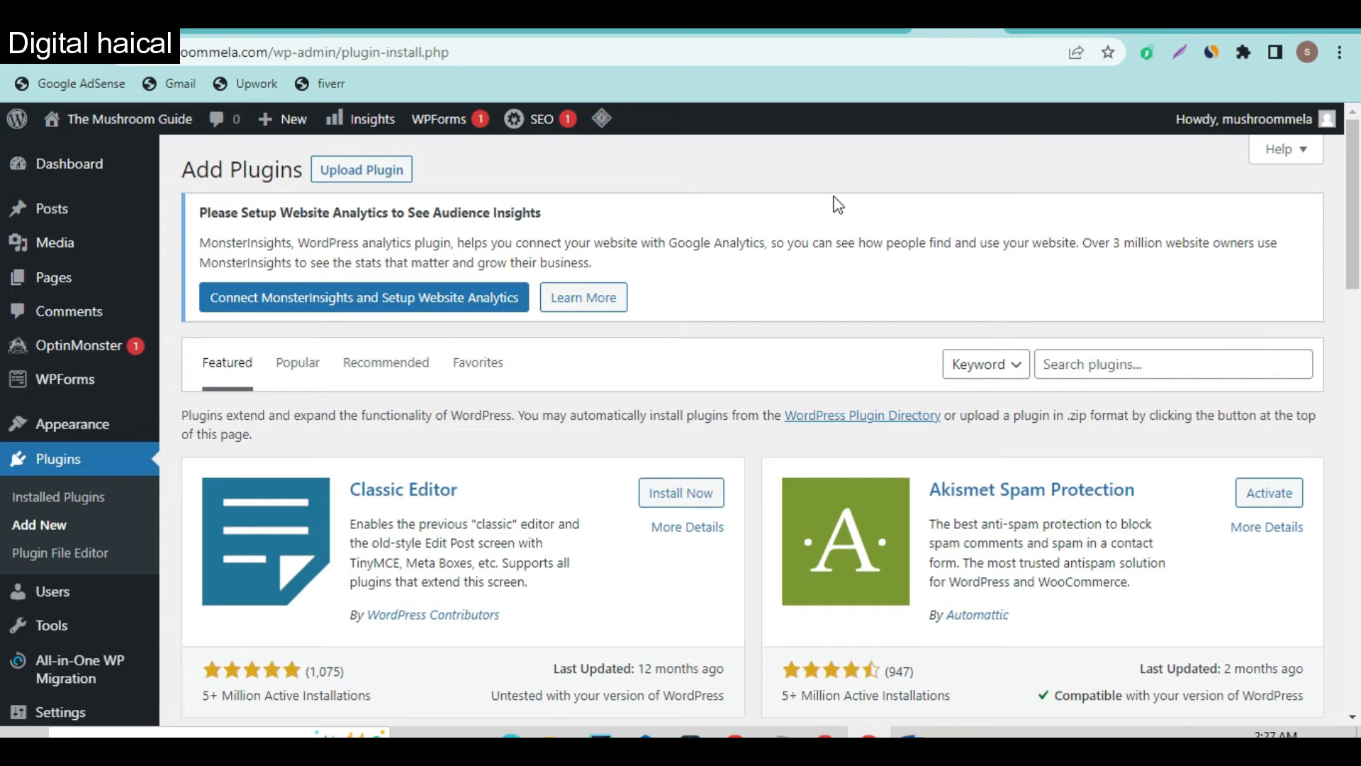
click(355, 176)
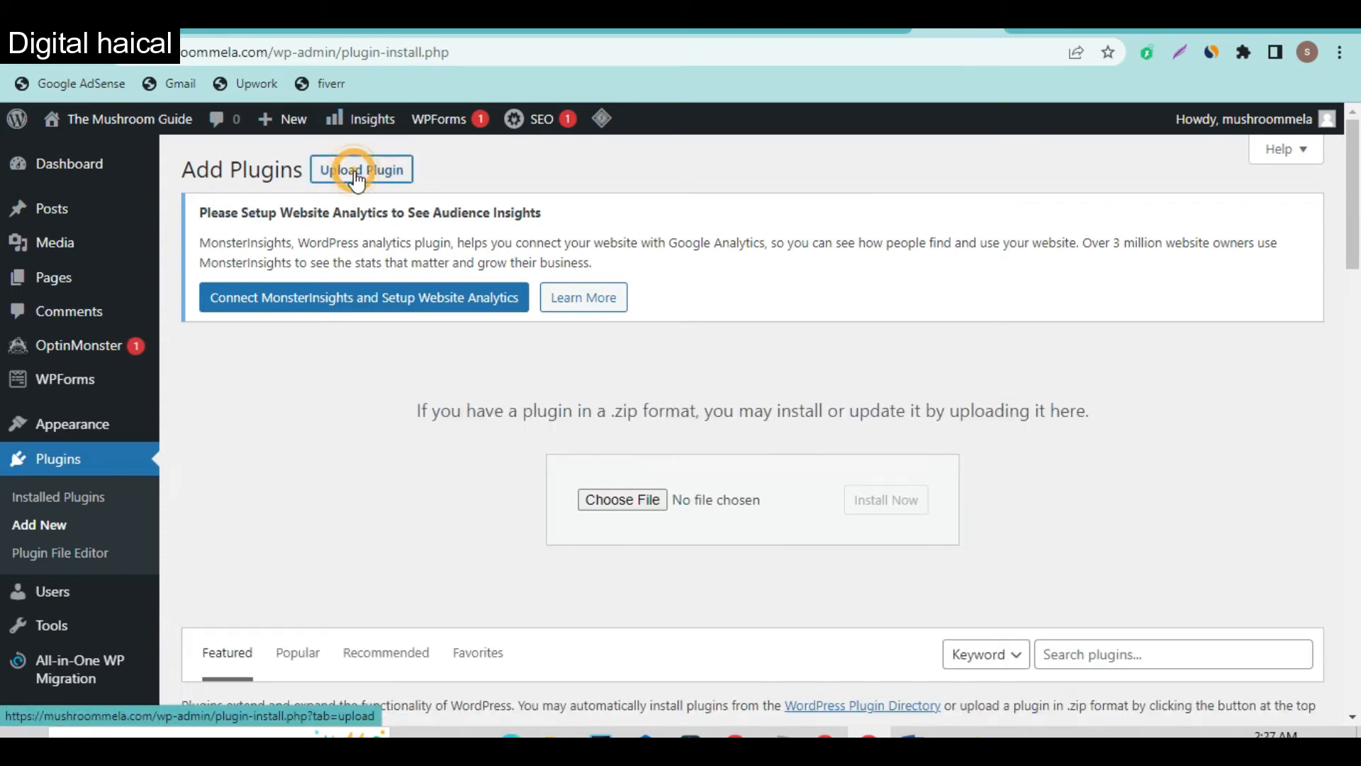
click(633, 505)
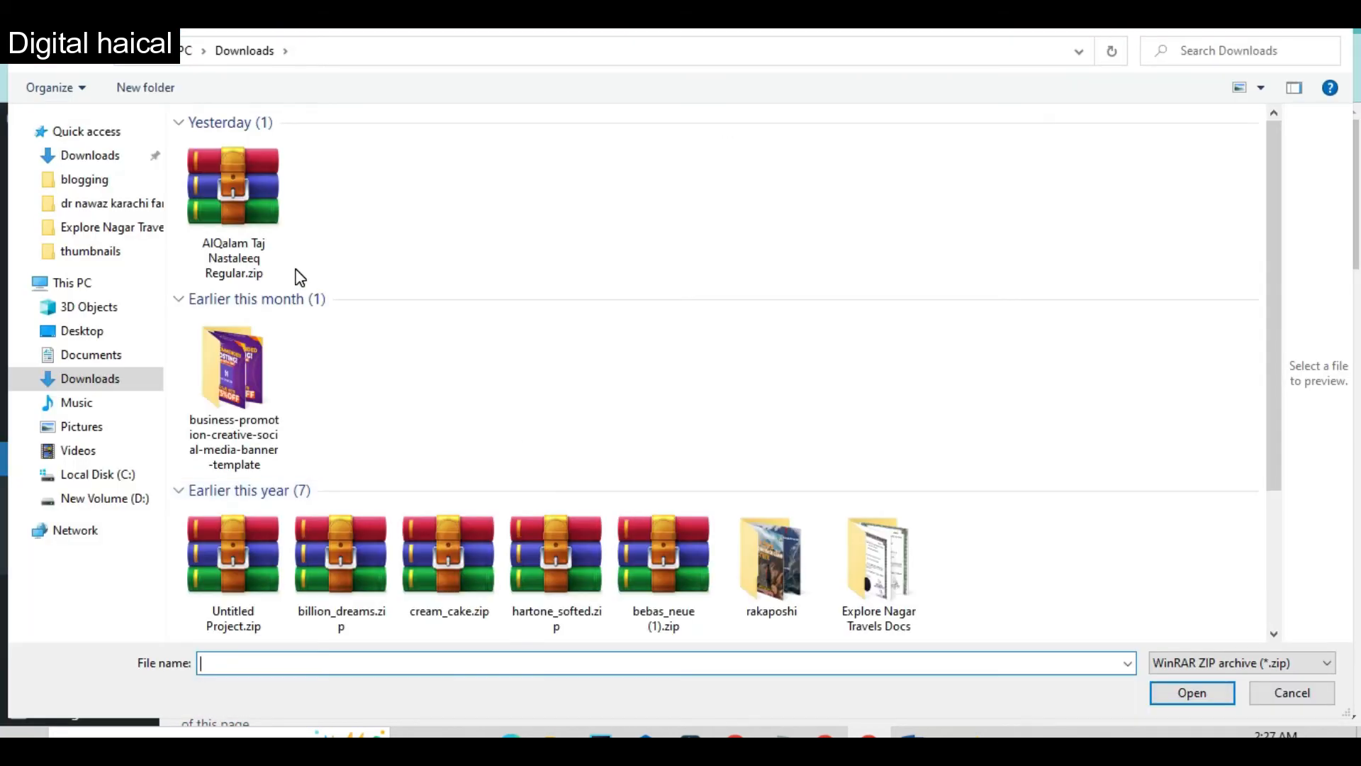
click(83, 179)
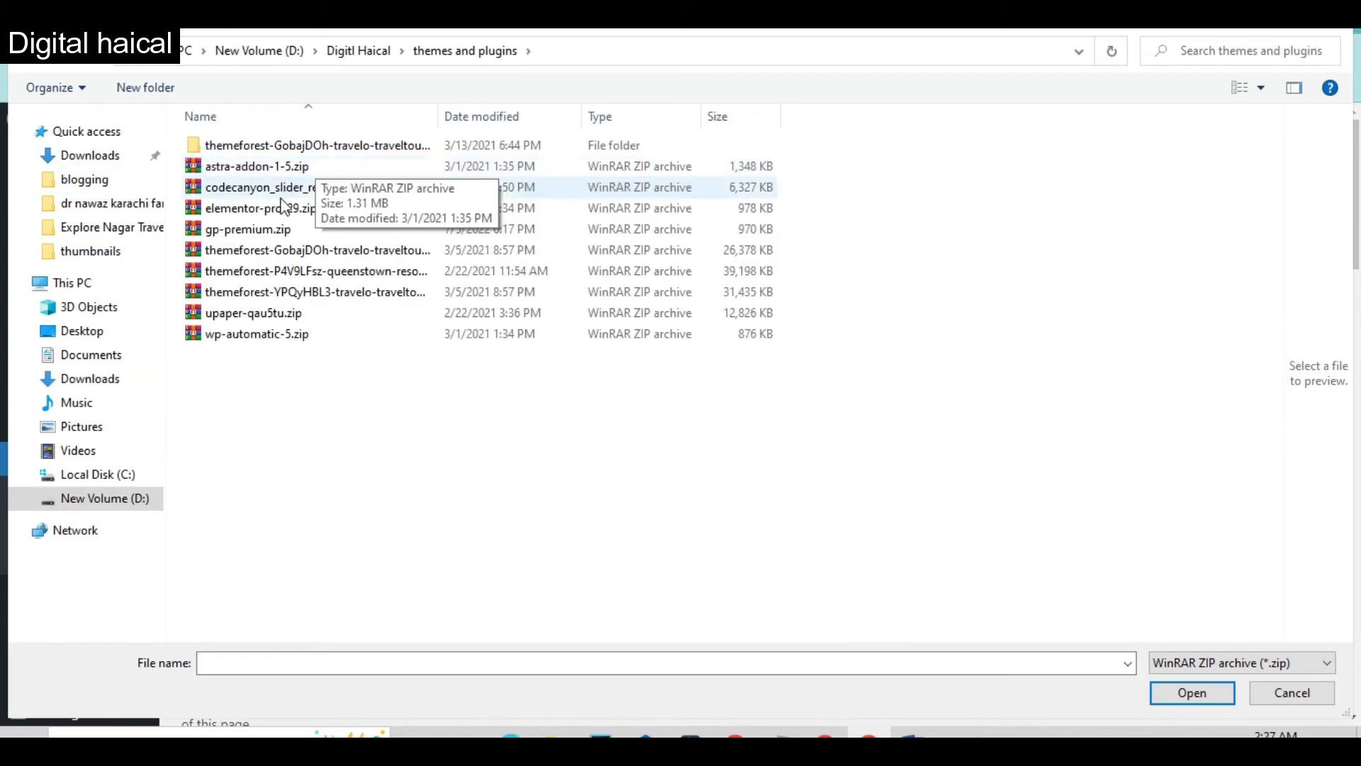
double_click(270, 234)
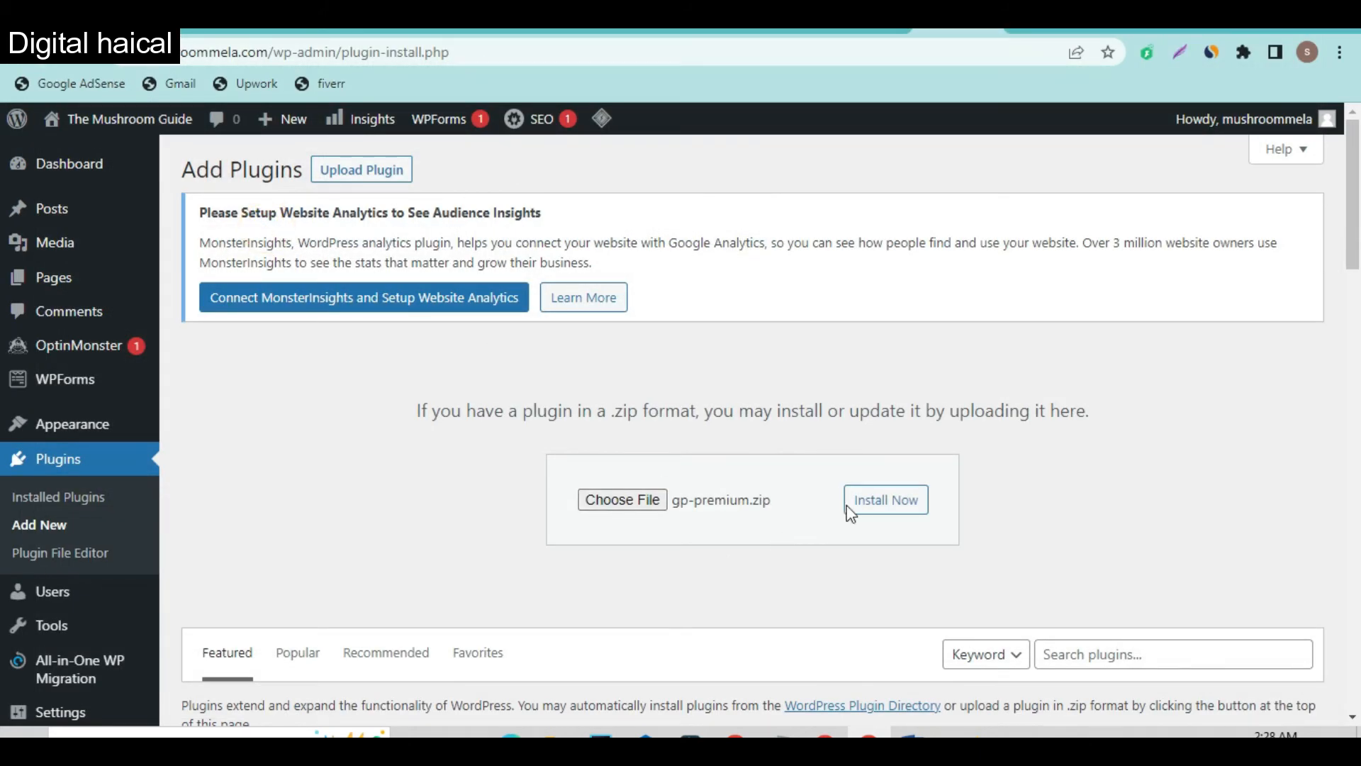
click(879, 505)
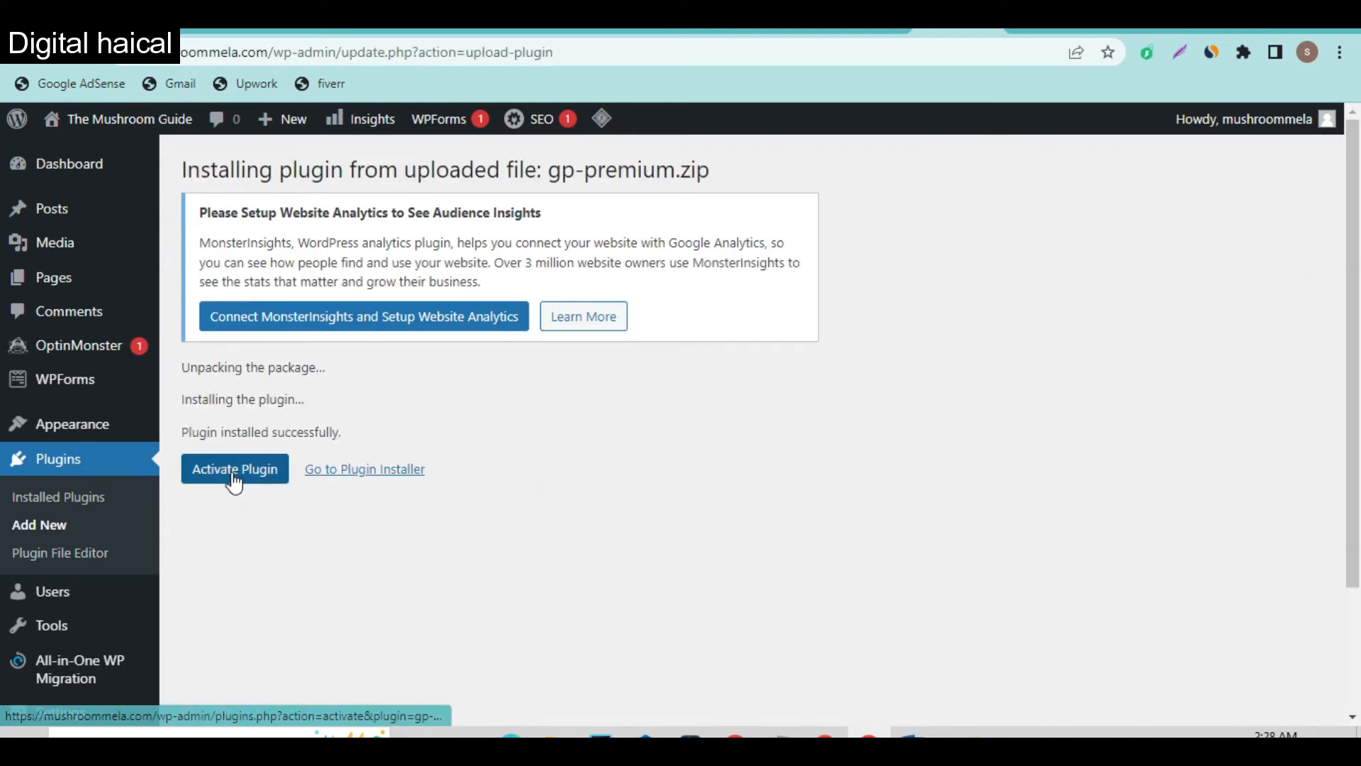
click(234, 470)
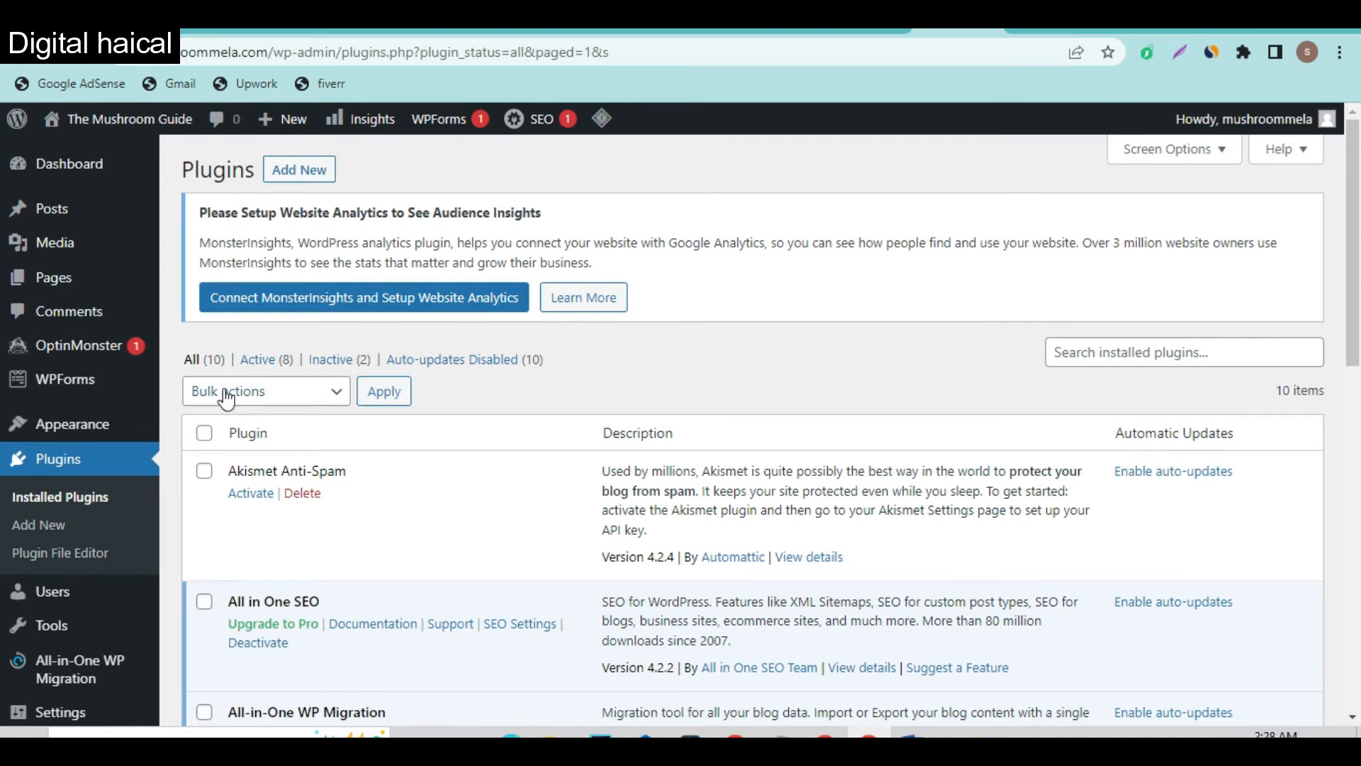
Deactivate the All in One SEO, Google Analytics by MonsterInsights, OptinMonster and WPForms Lite plugins
scroll(248, 454, down, 1)
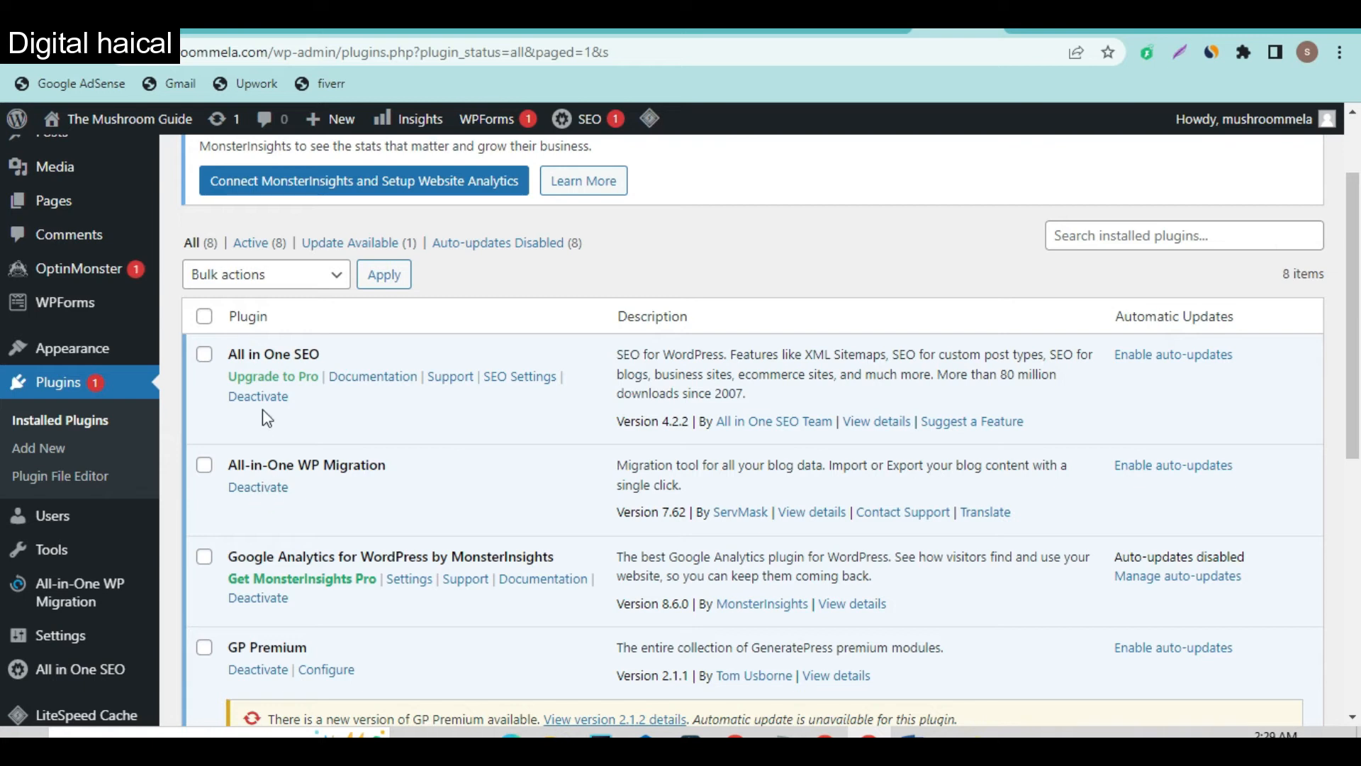
click(260, 399)
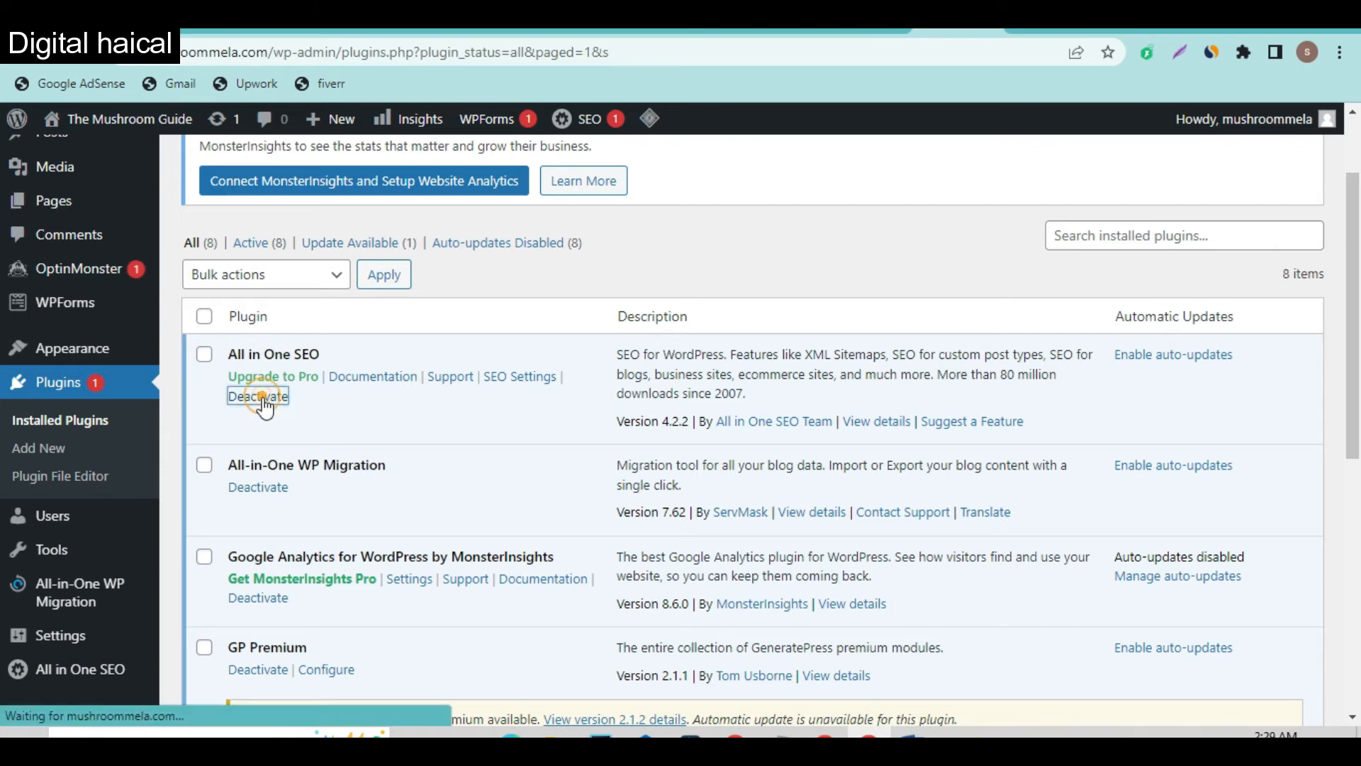
scroll(269, 461, down, 3)
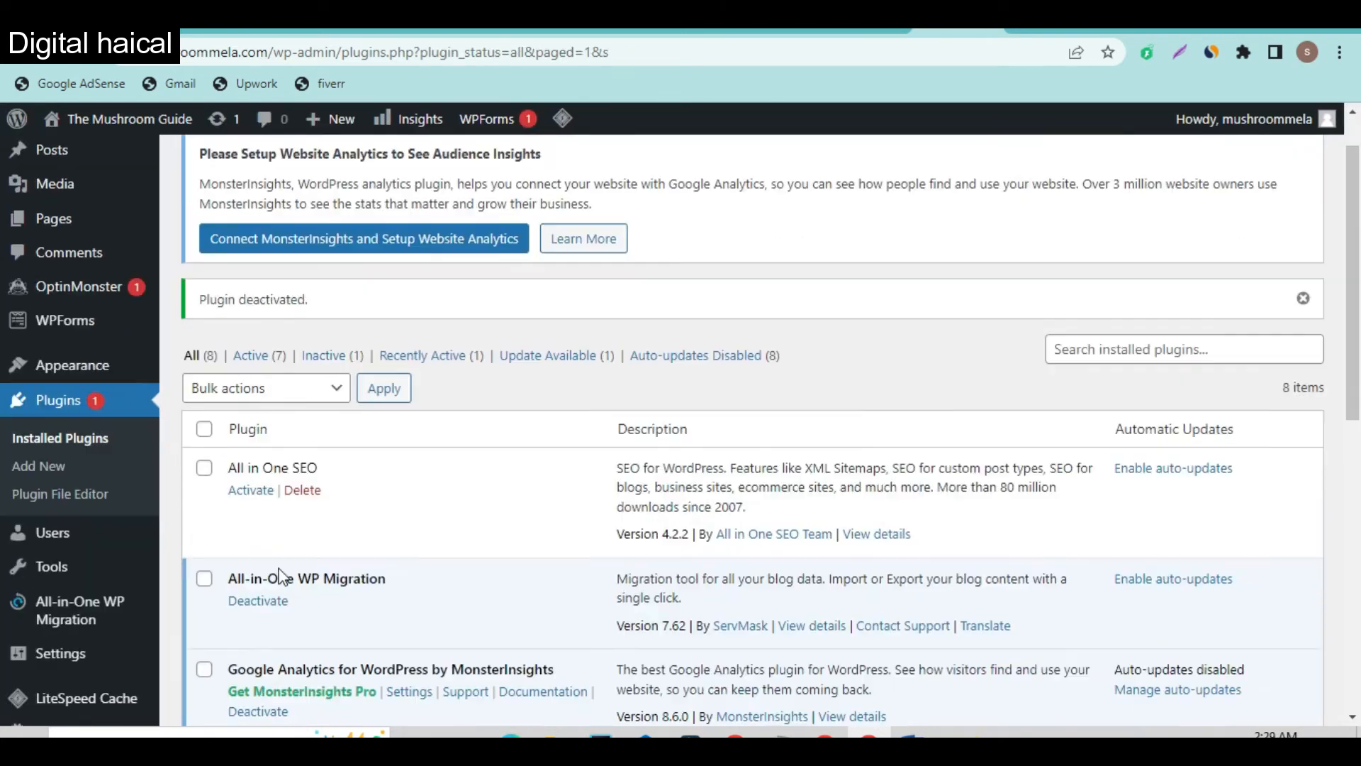
click(259, 613)
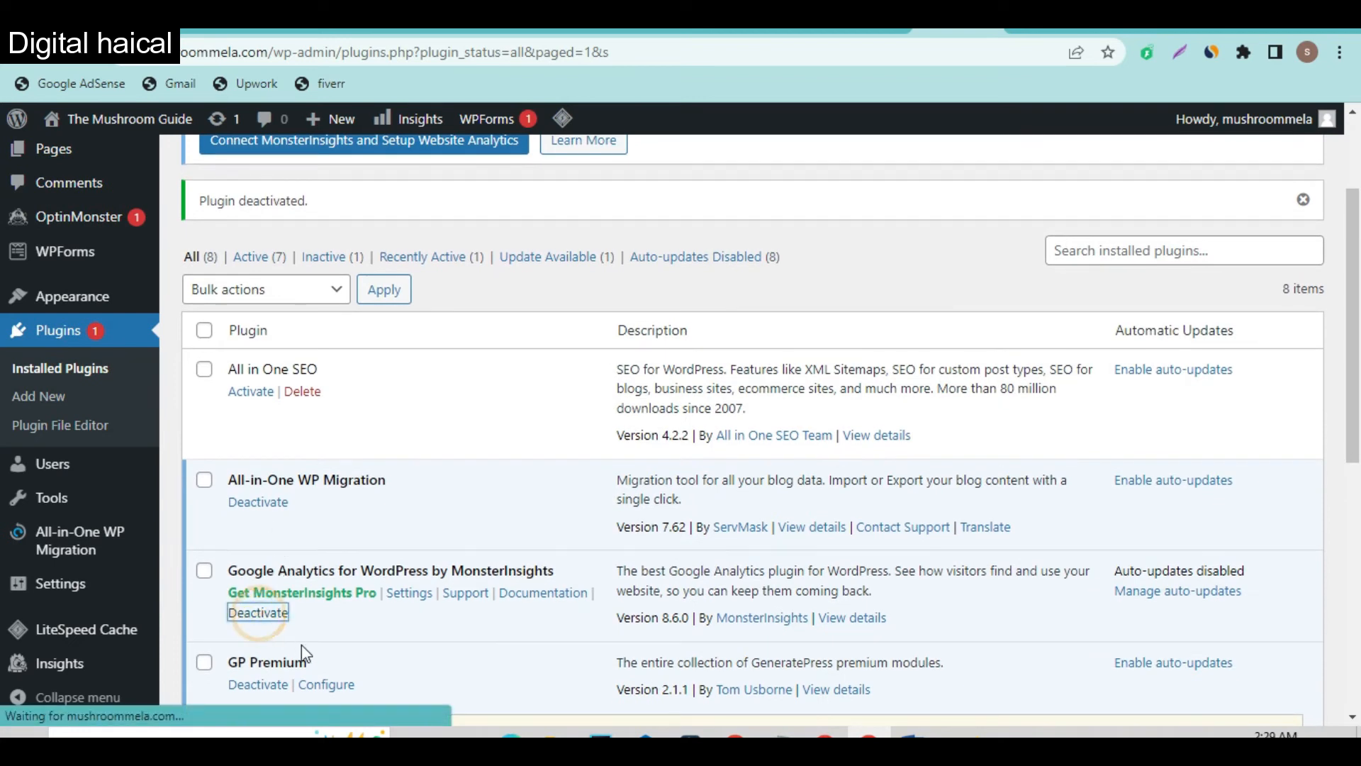
scroll(319, 648, down, 3)
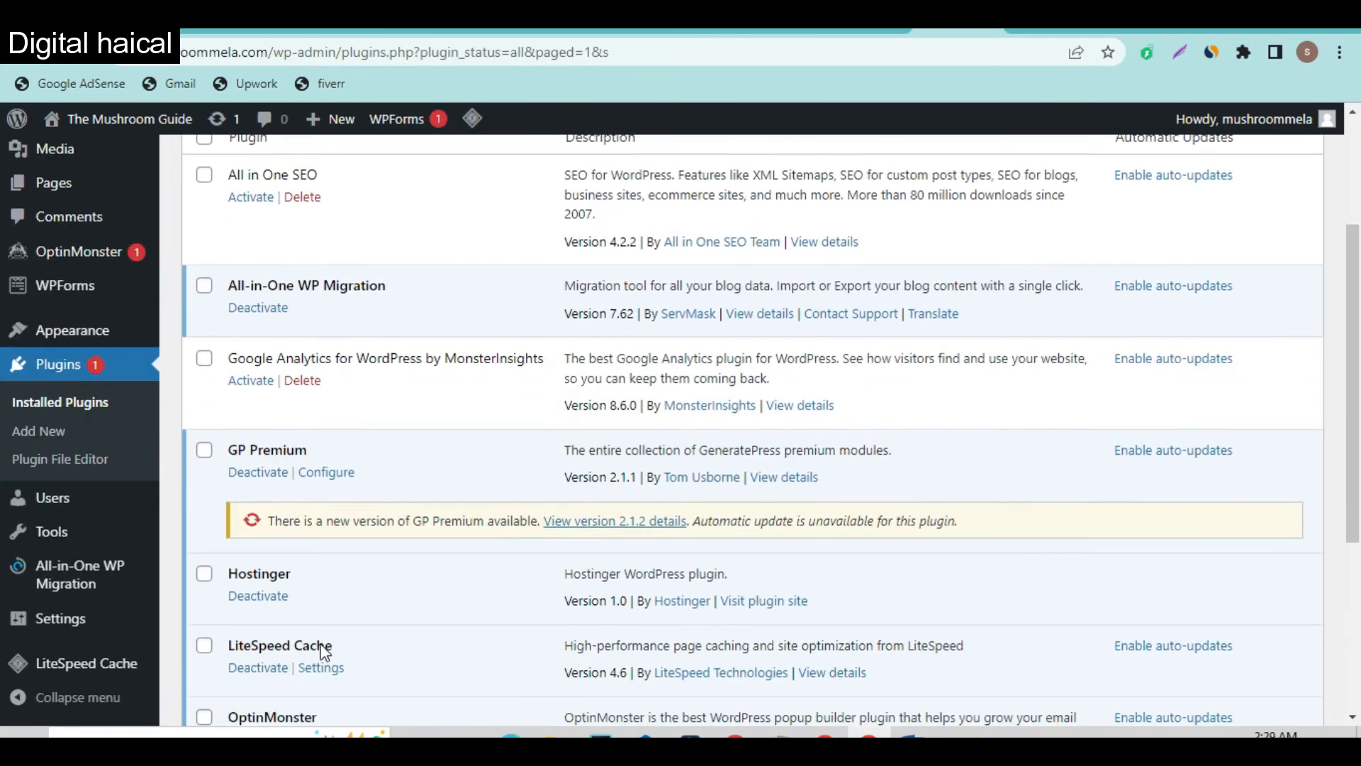
scroll(298, 567, down, 4)
click(433, 439)
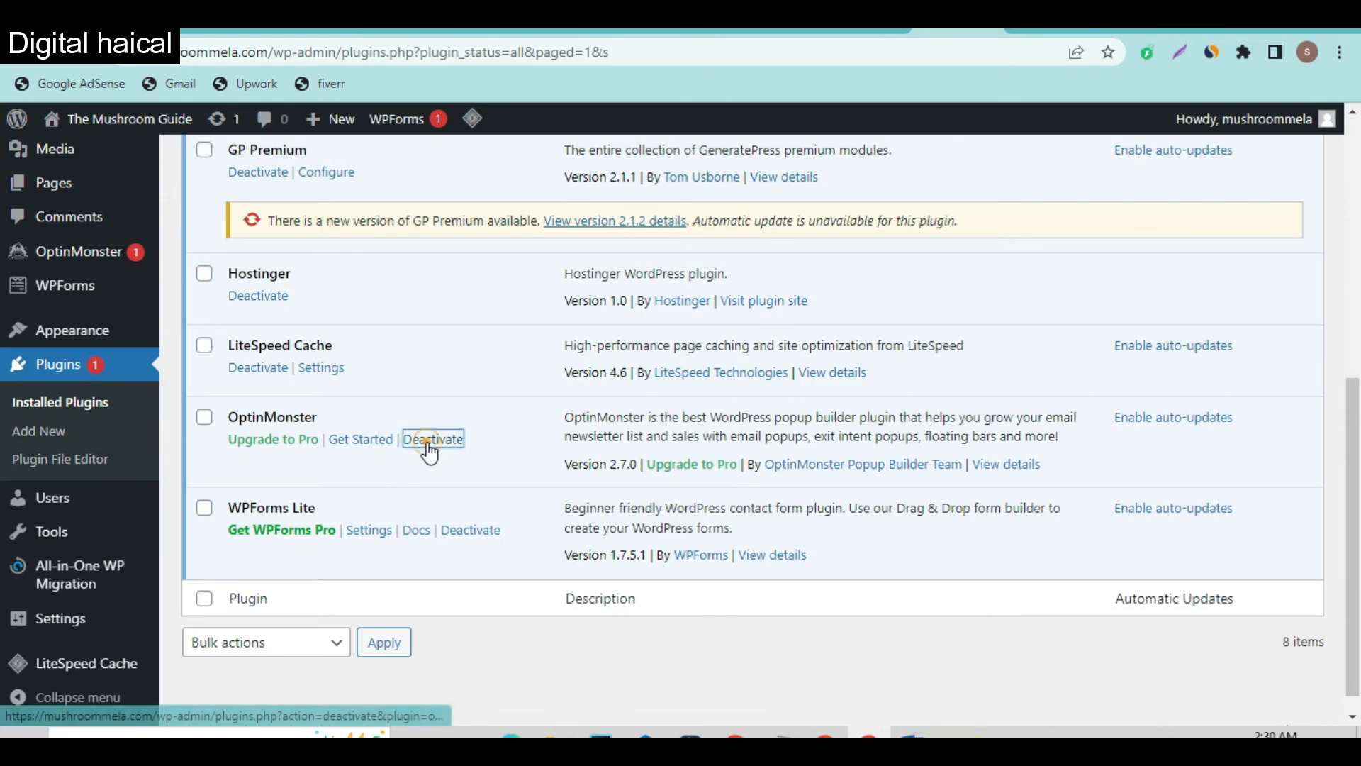
scroll(468, 568, down, 7)
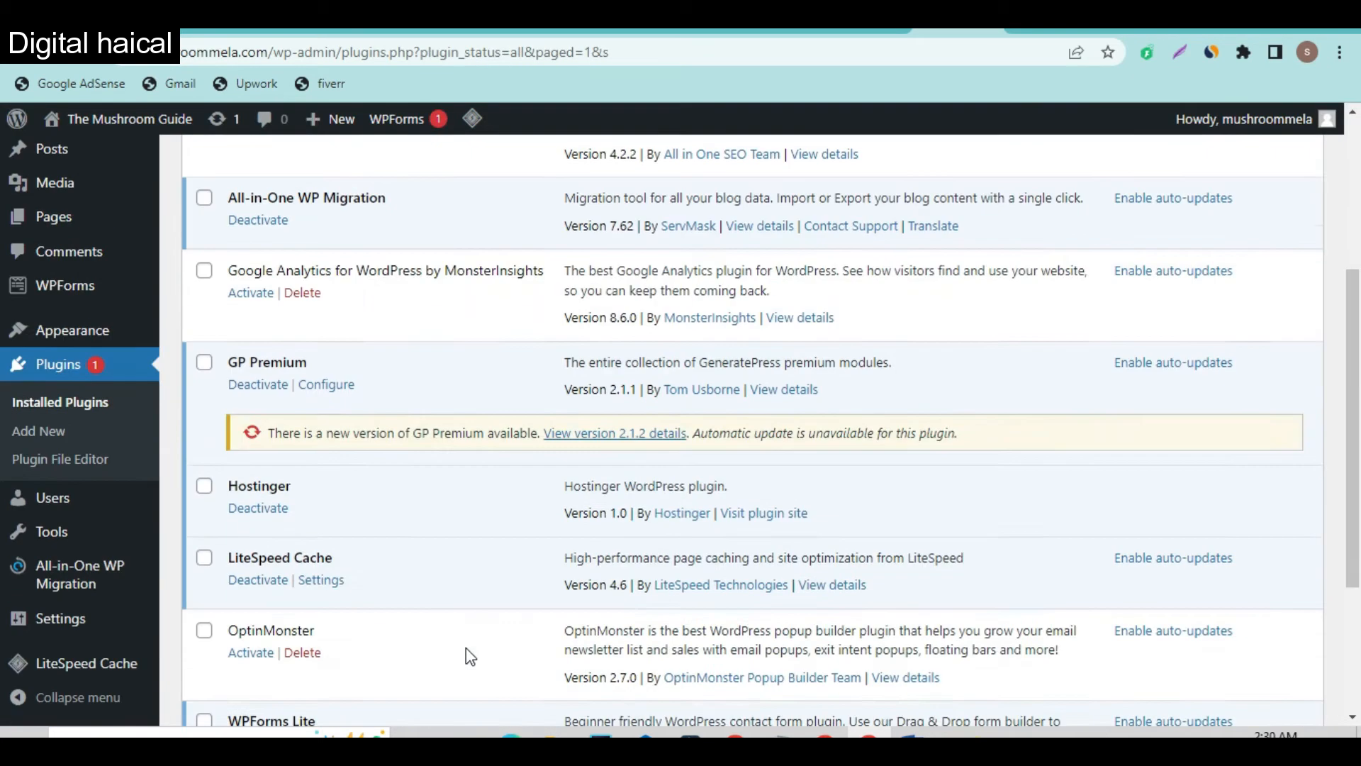
click(459, 508)
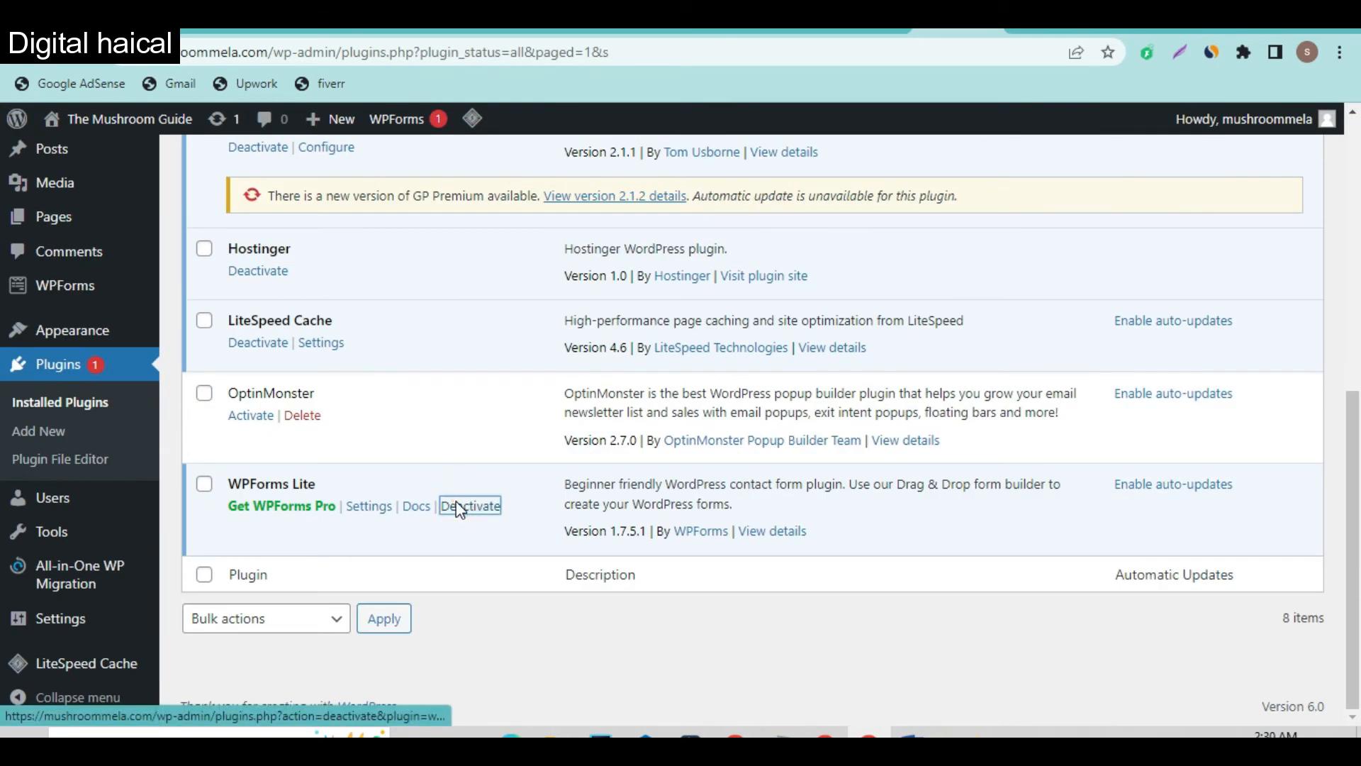
Filter the plugins to the inactive ones, delete them all in bulk, and show the active plugins
click(227, 304)
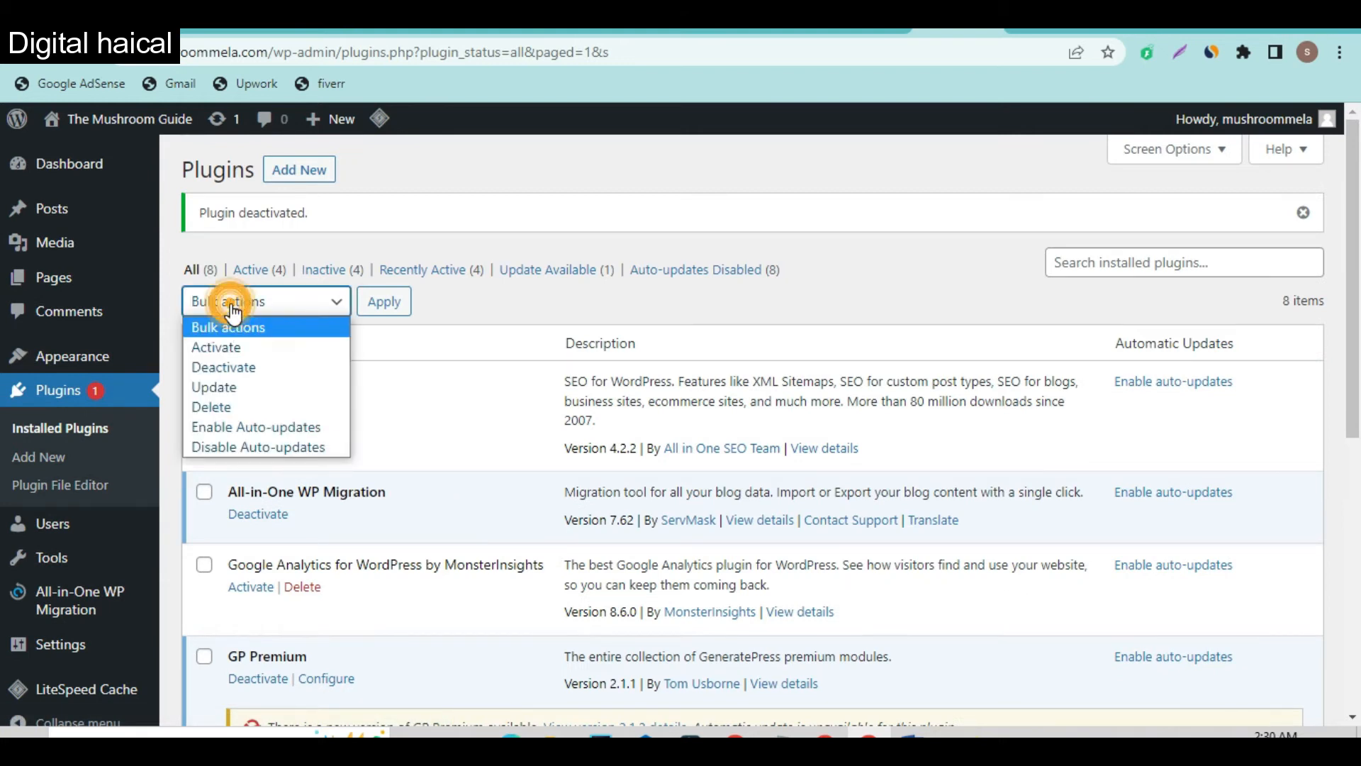
click(220, 404)
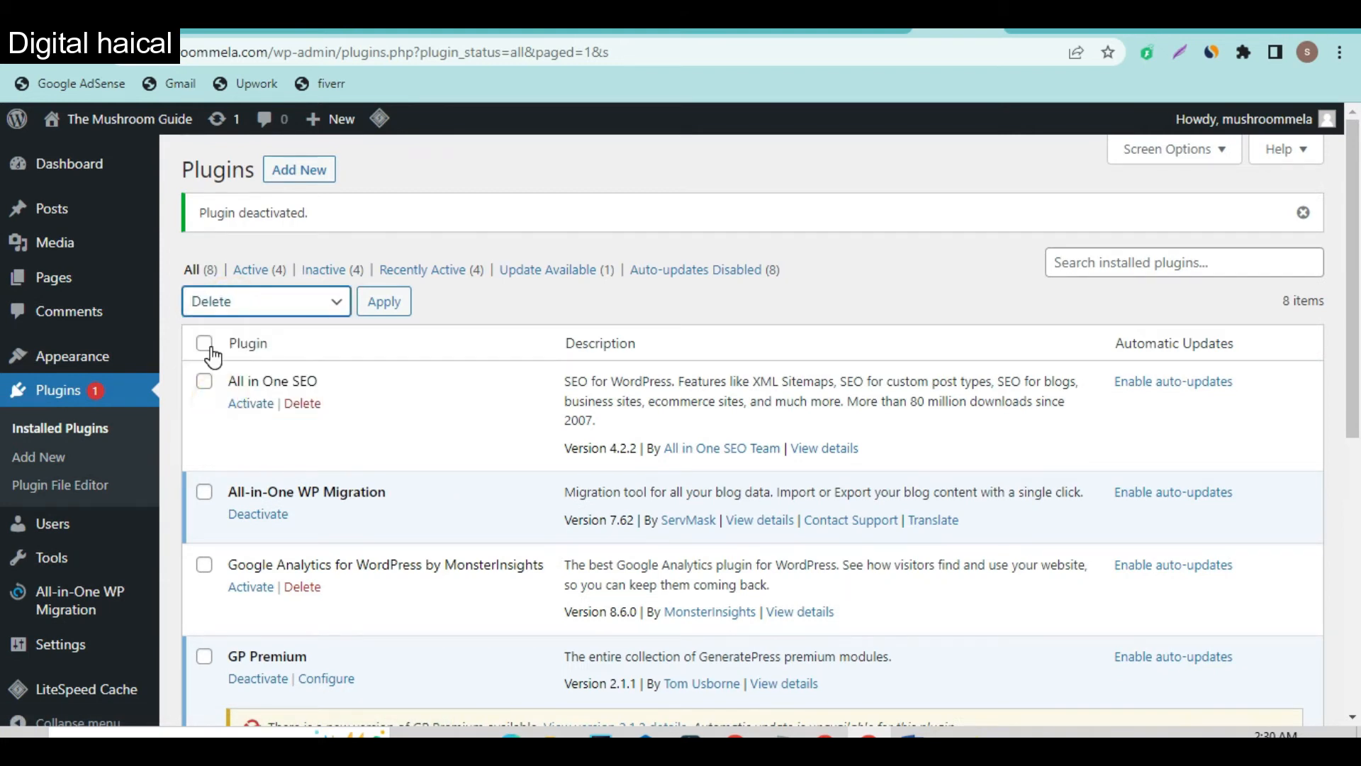
click(325, 271)
click(204, 284)
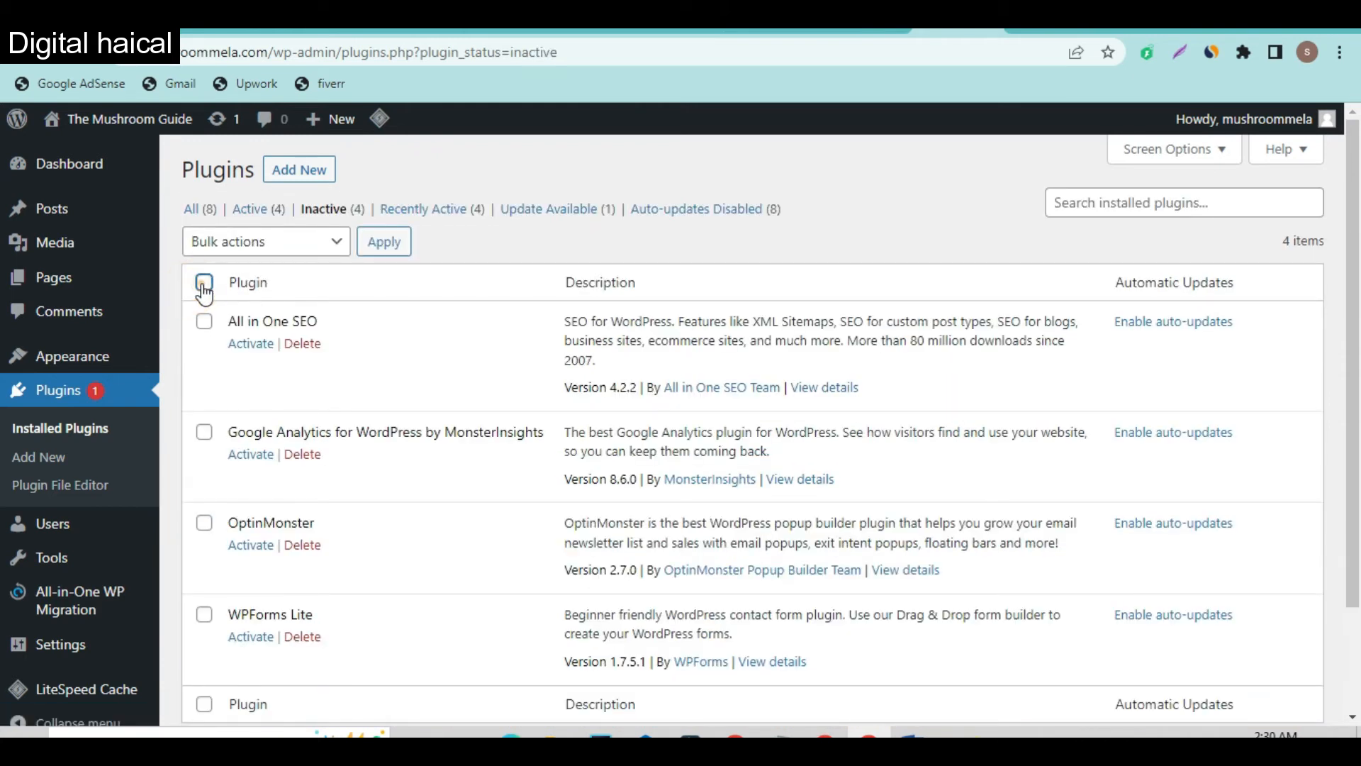
click(258, 244)
click(249, 310)
click(267, 249)
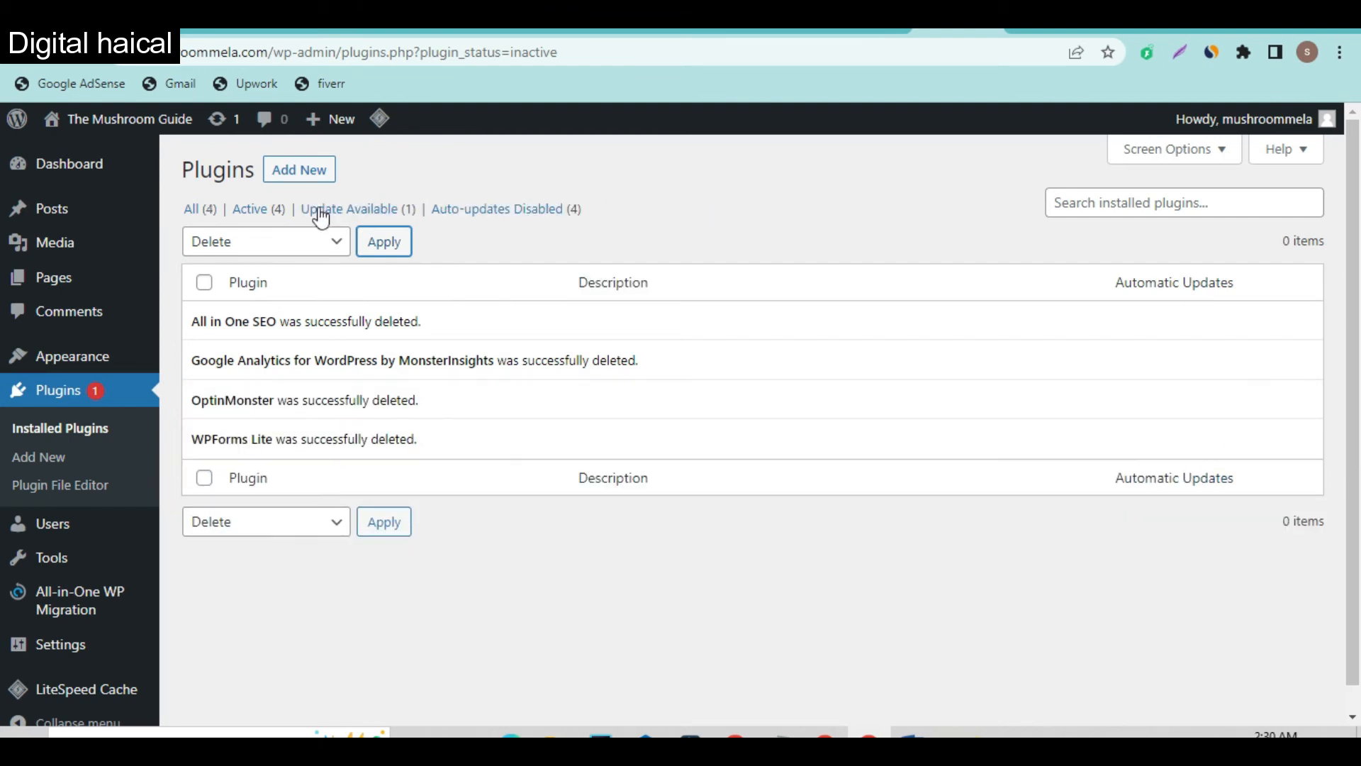
click(256, 211)
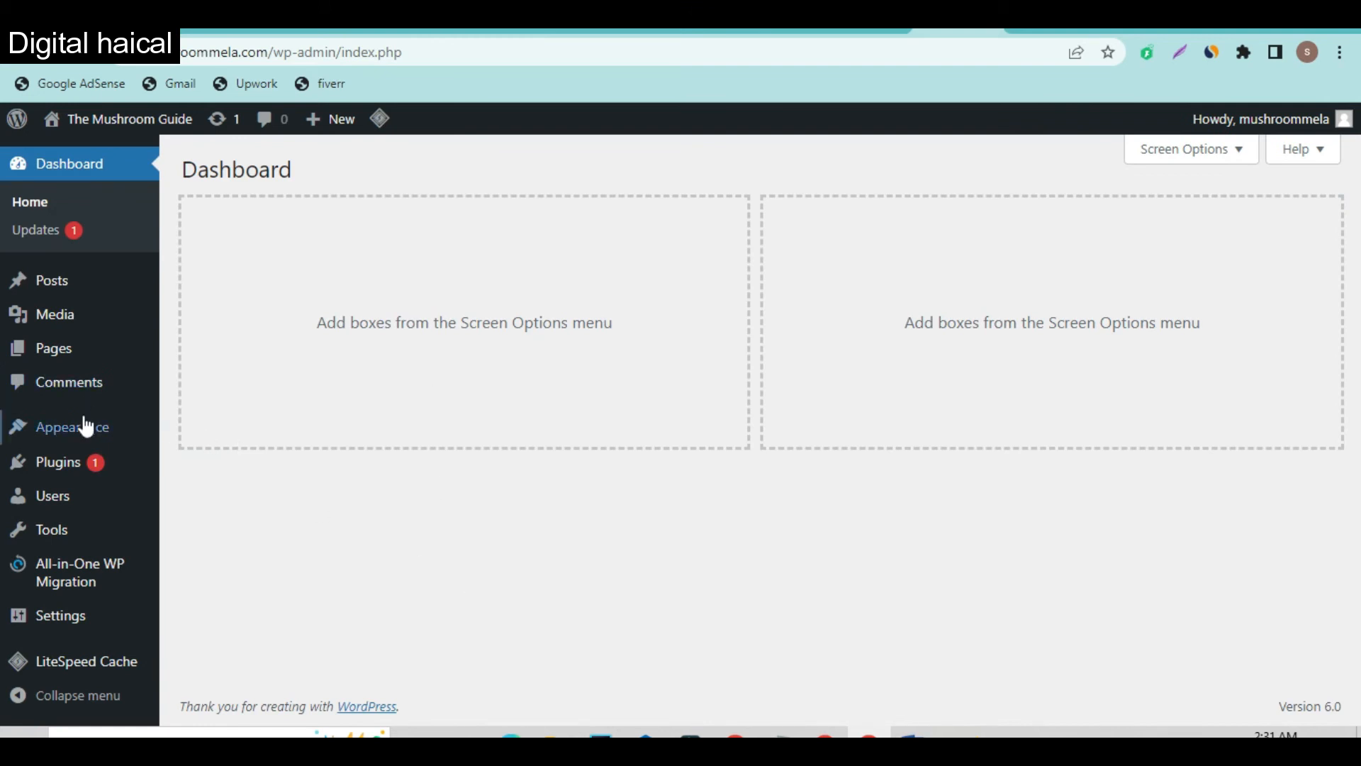
Open the GeneratePress options page and look through its list of premium modules
mouse_move(97, 440)
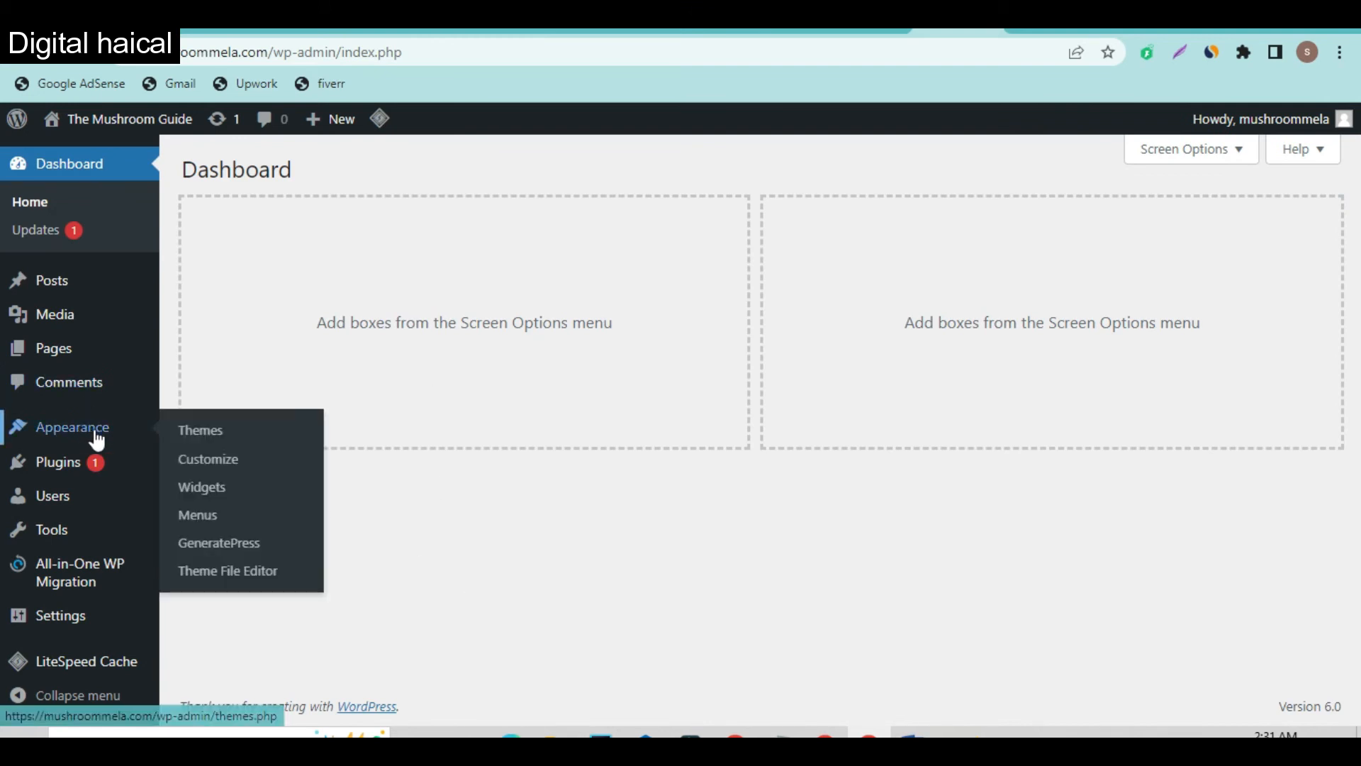
click(217, 552)
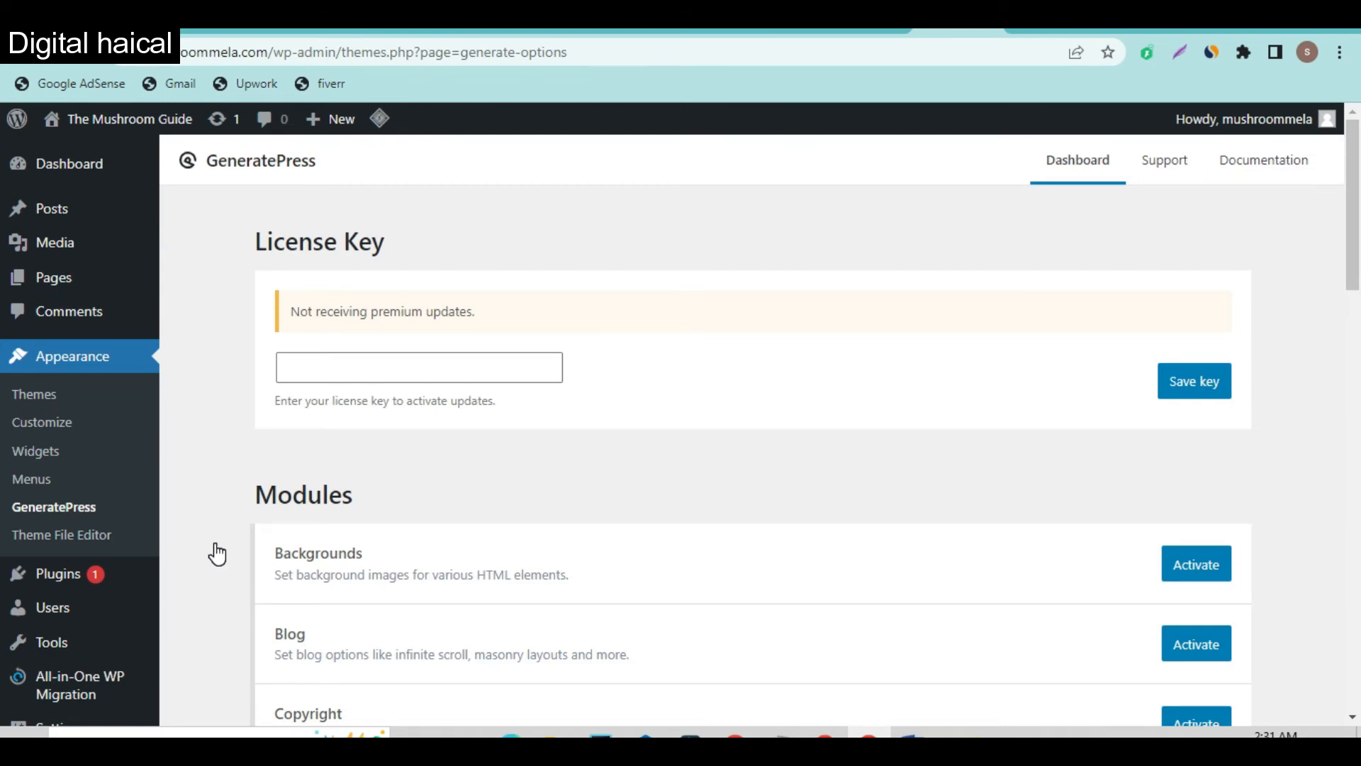
scroll(638, 592, down, 4)
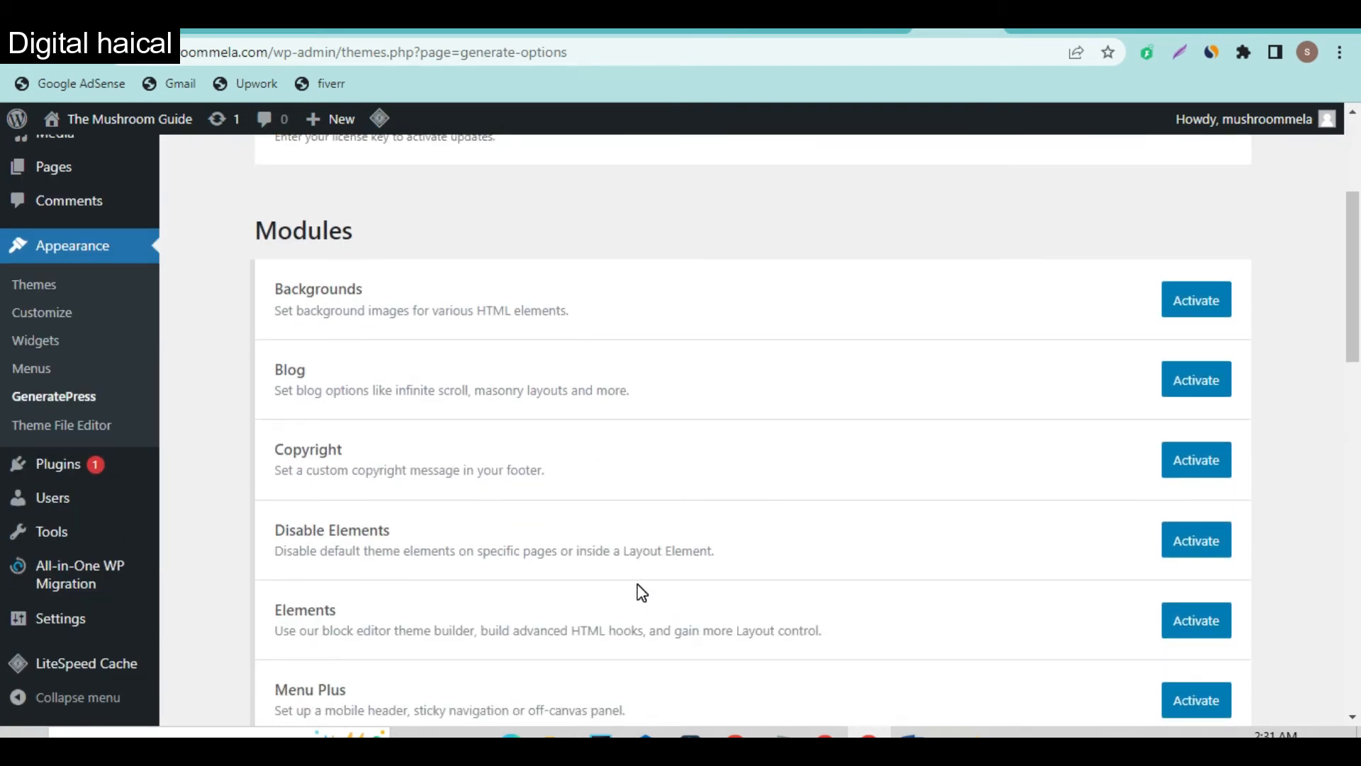
scroll(1066, 589, down, 5)
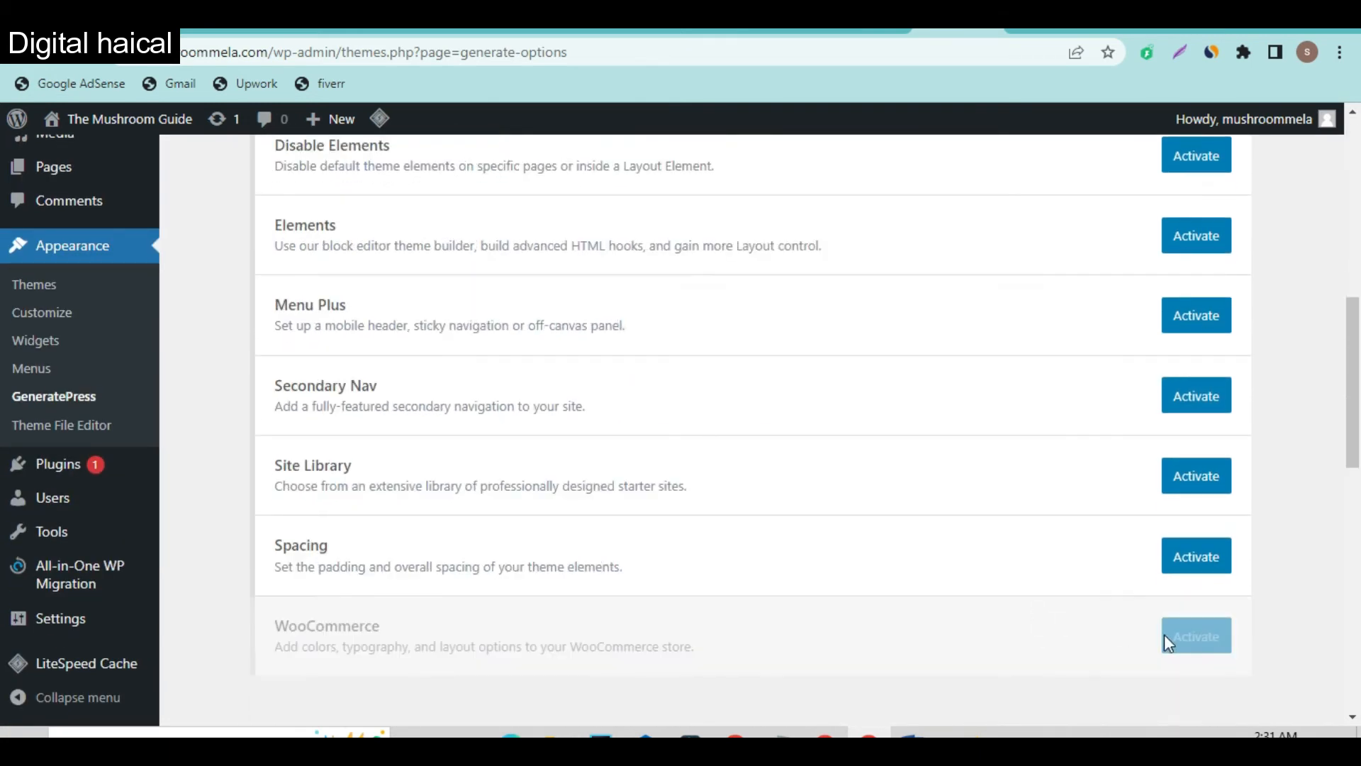
scroll(1191, 649, down, 4)
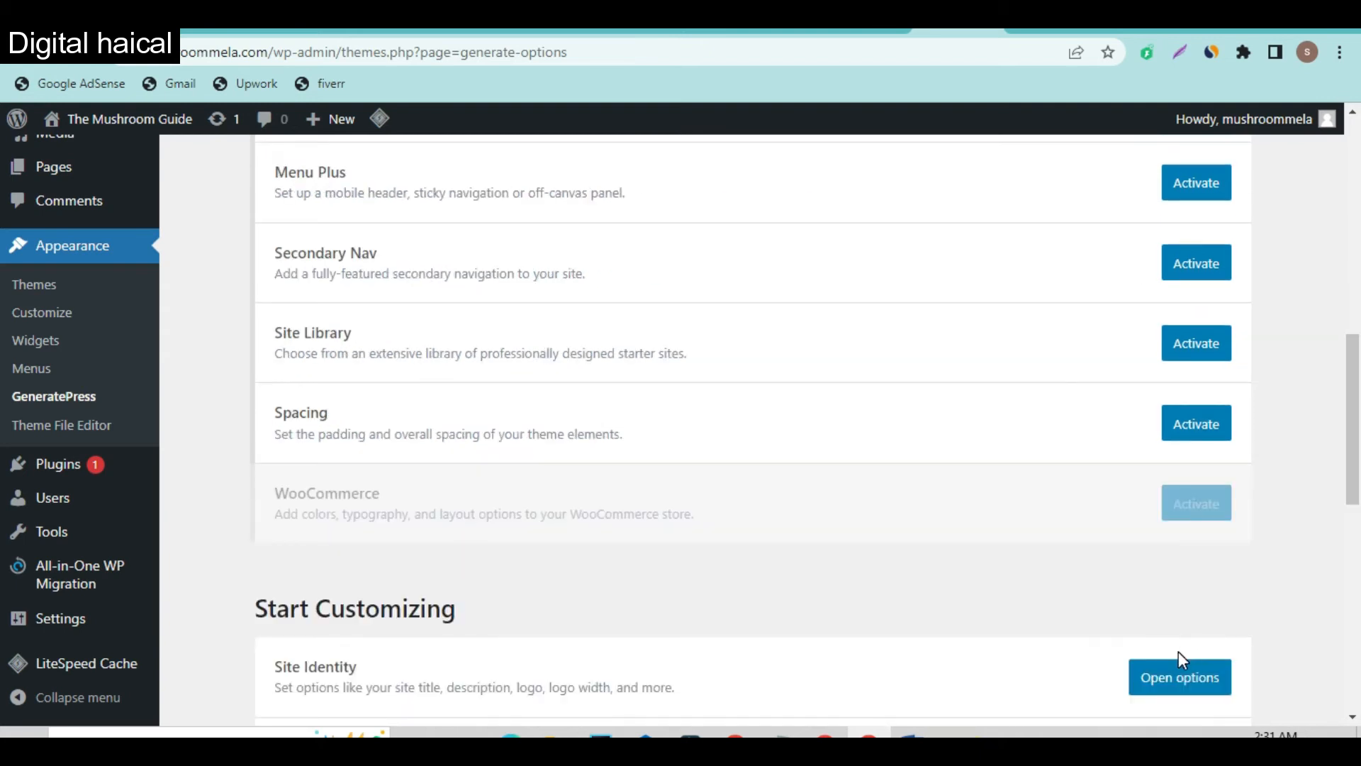
scroll(1170, 391, up, 5)
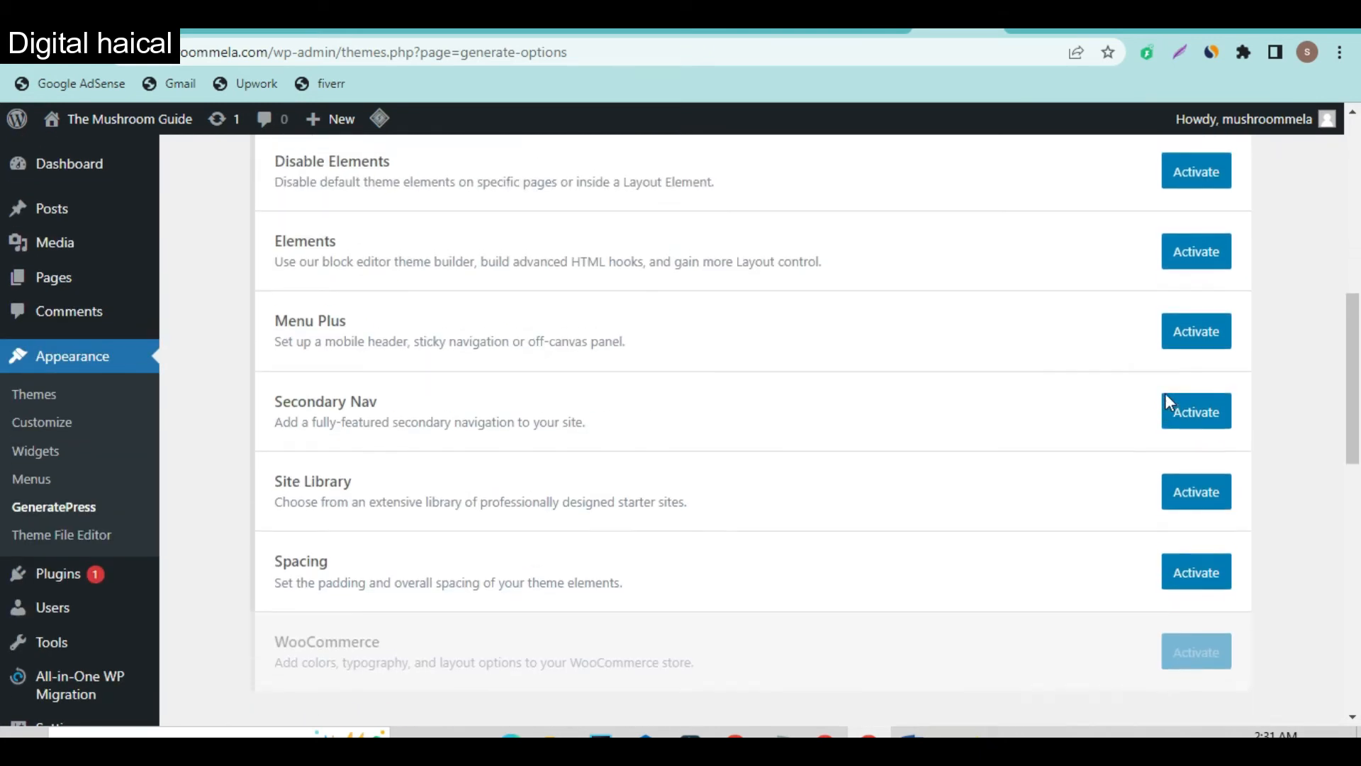
scroll(605, 407, up, 1)
scroll(772, 362, up, 2)
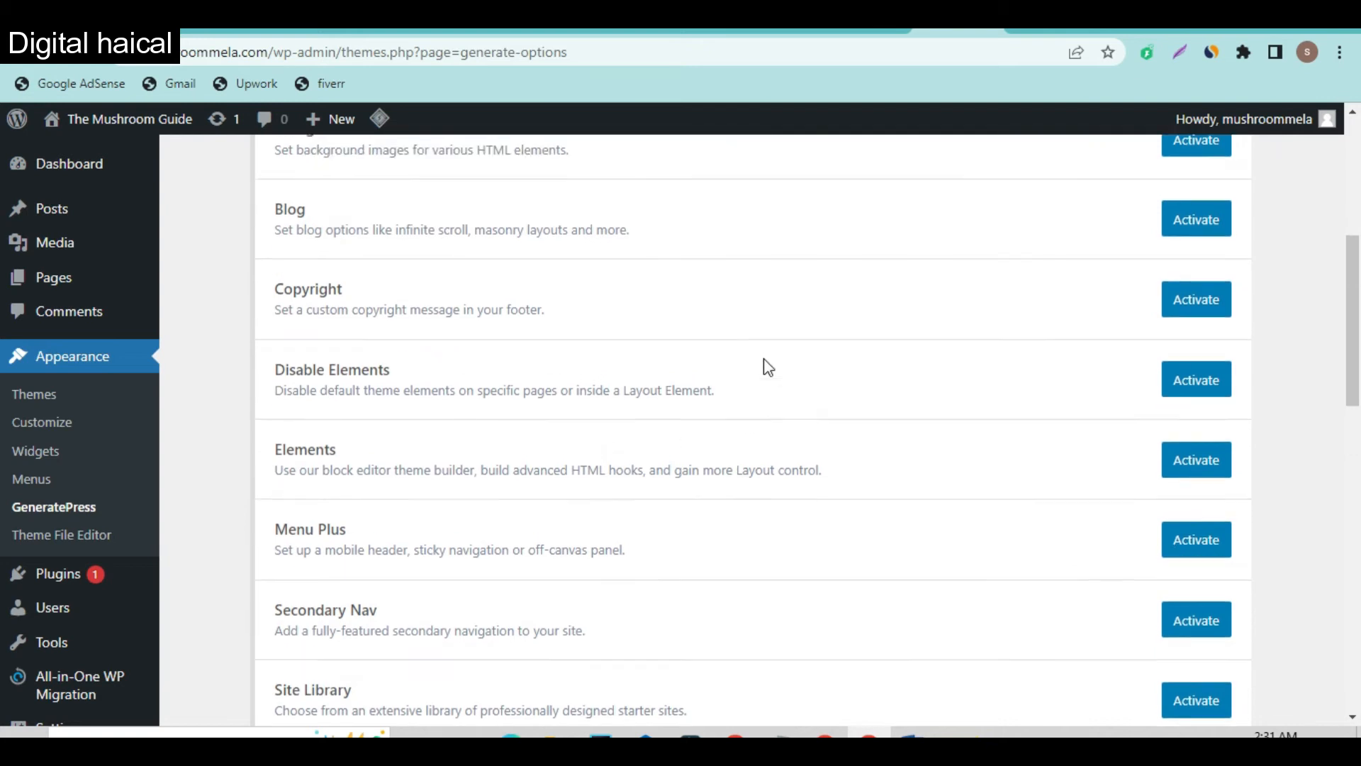
Activate the Backgrounds, Blog, Copyright, Disable Elements, Elements, Menu Plus, Secondary Nav, Site Library and Spacing modules
click(1198, 387)
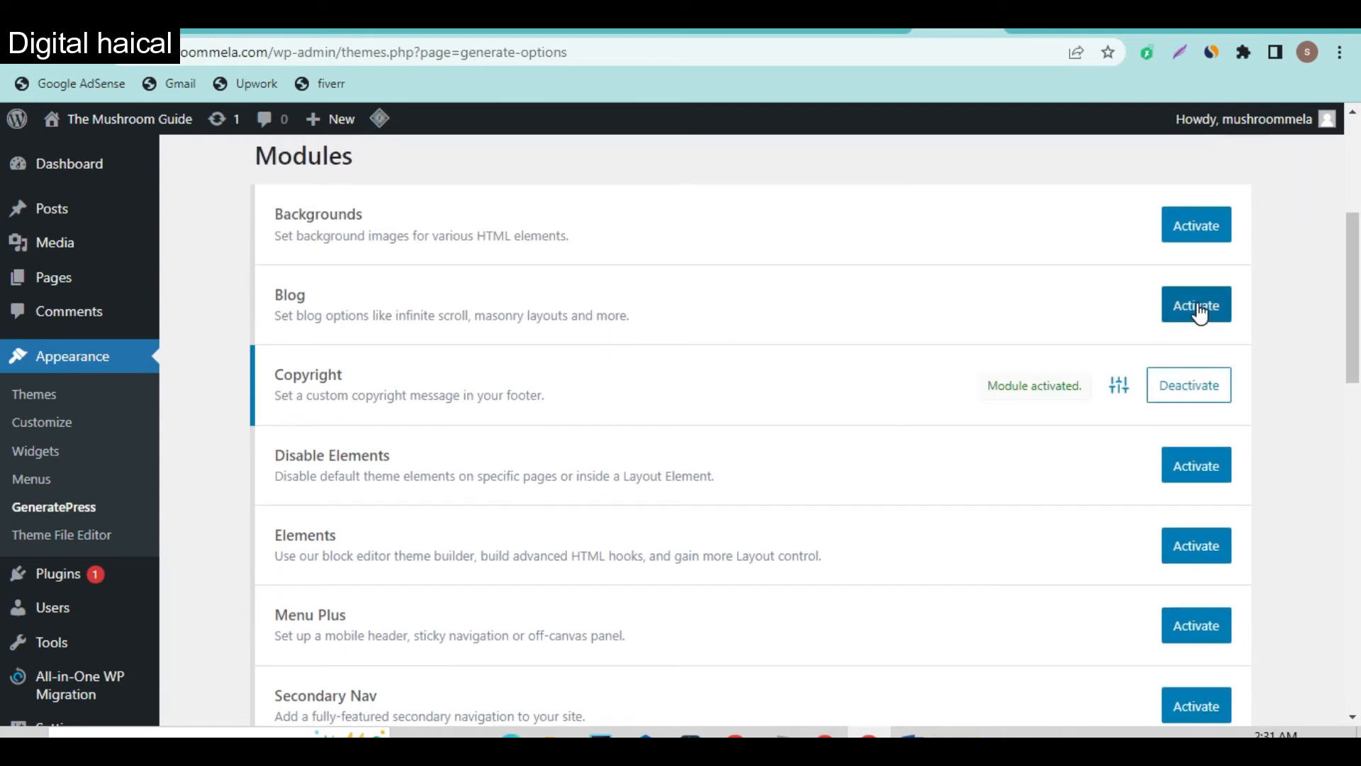
click(1197, 226)
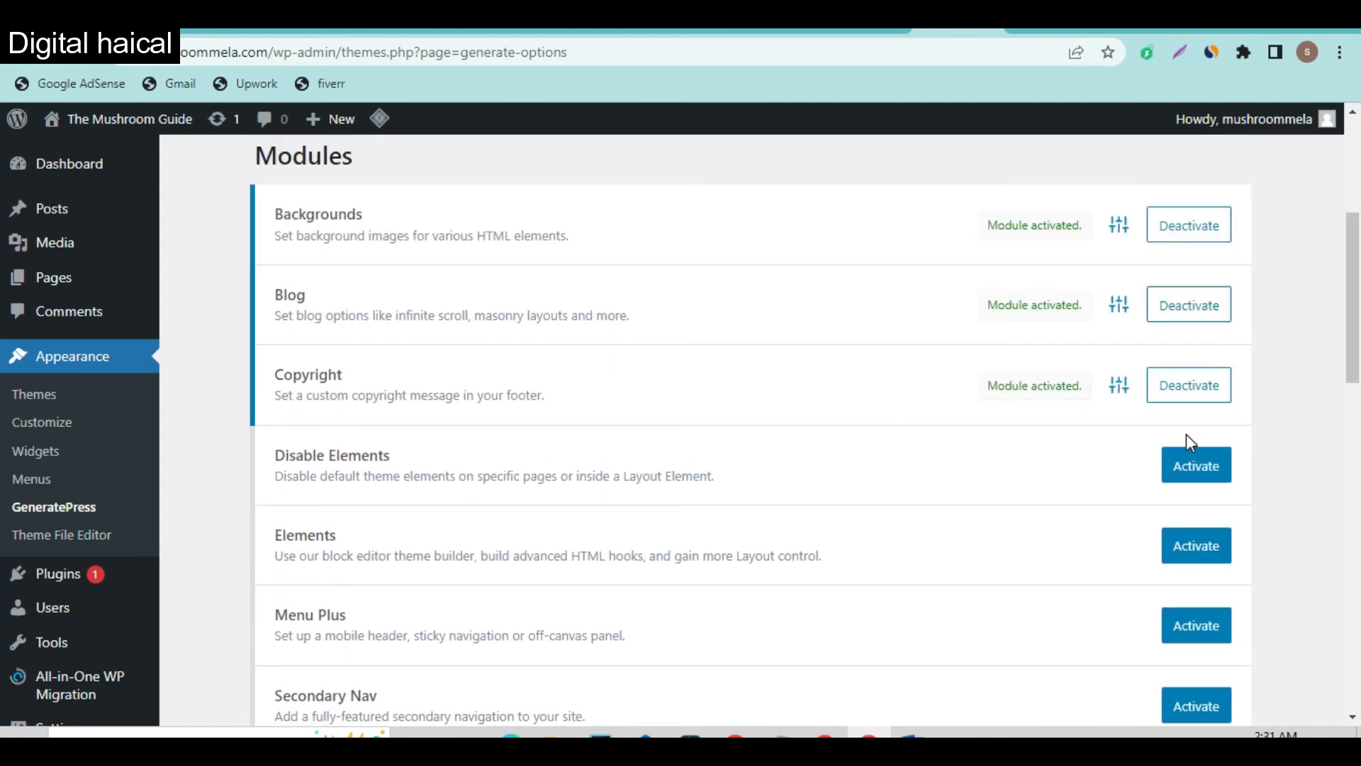
click(1197, 469)
click(1195, 545)
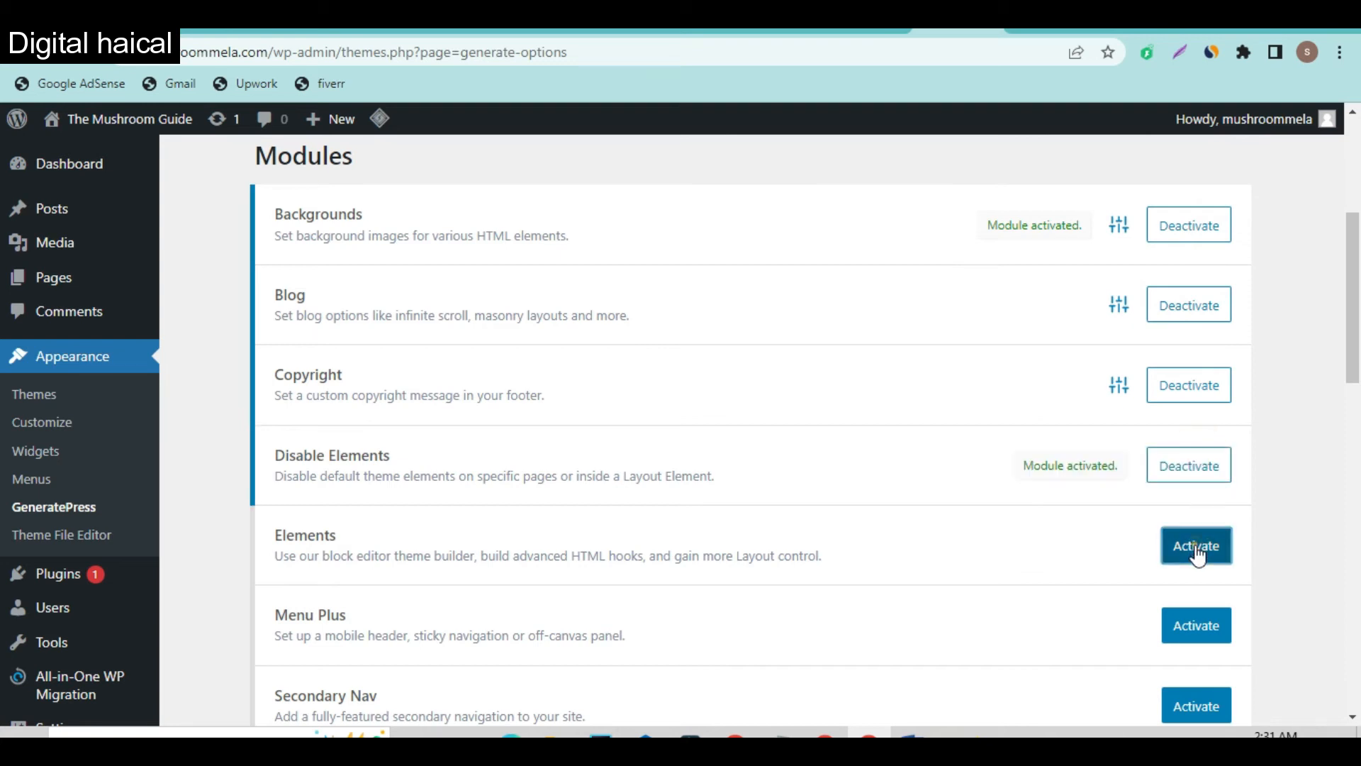
click(1202, 633)
scroll(1204, 634, down, 3)
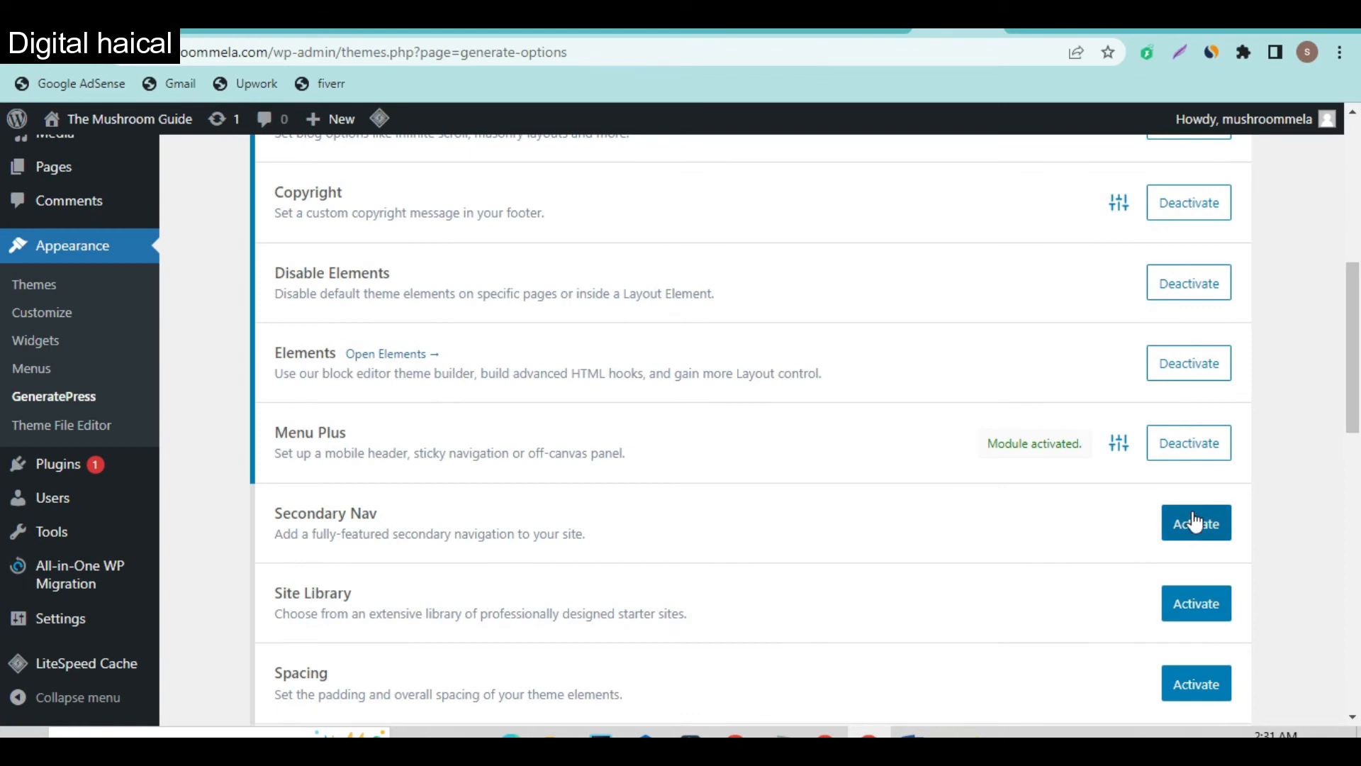
click(1195, 624)
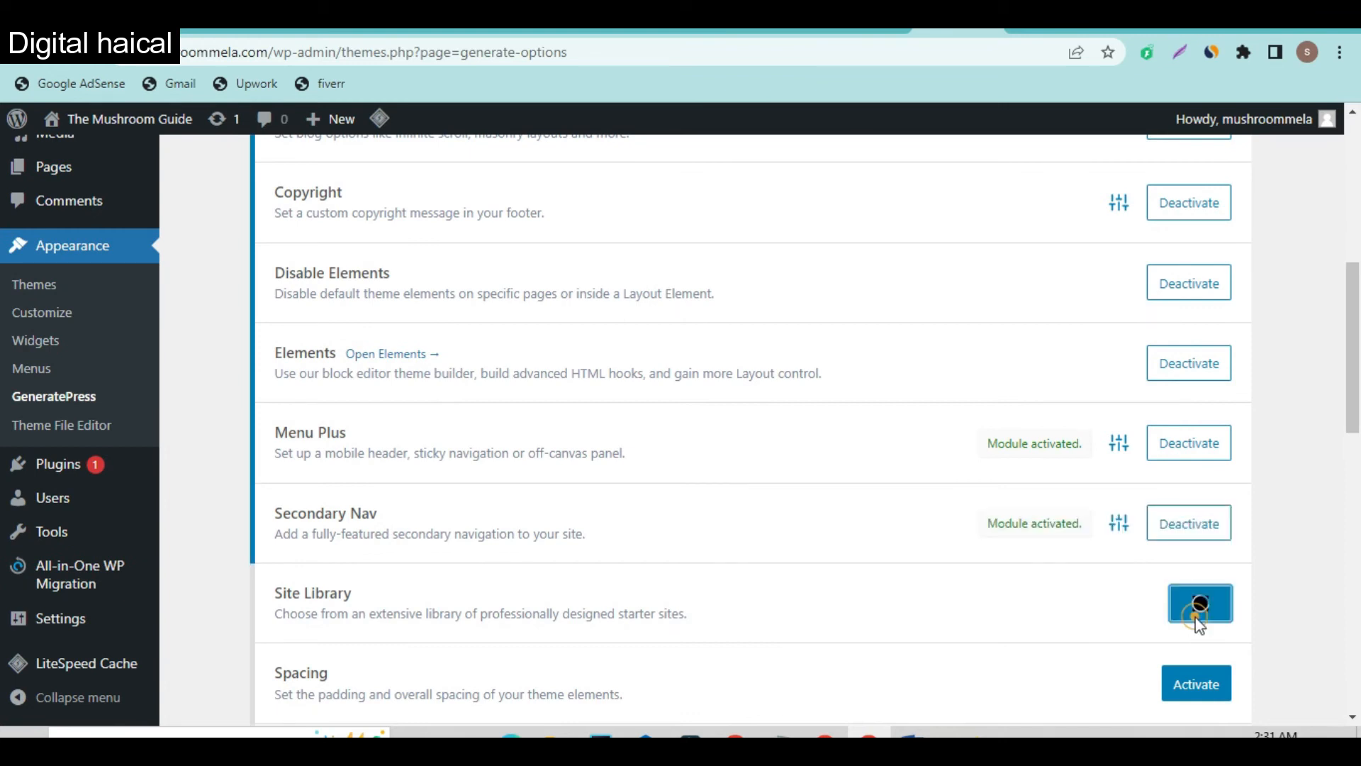
click(1198, 684)
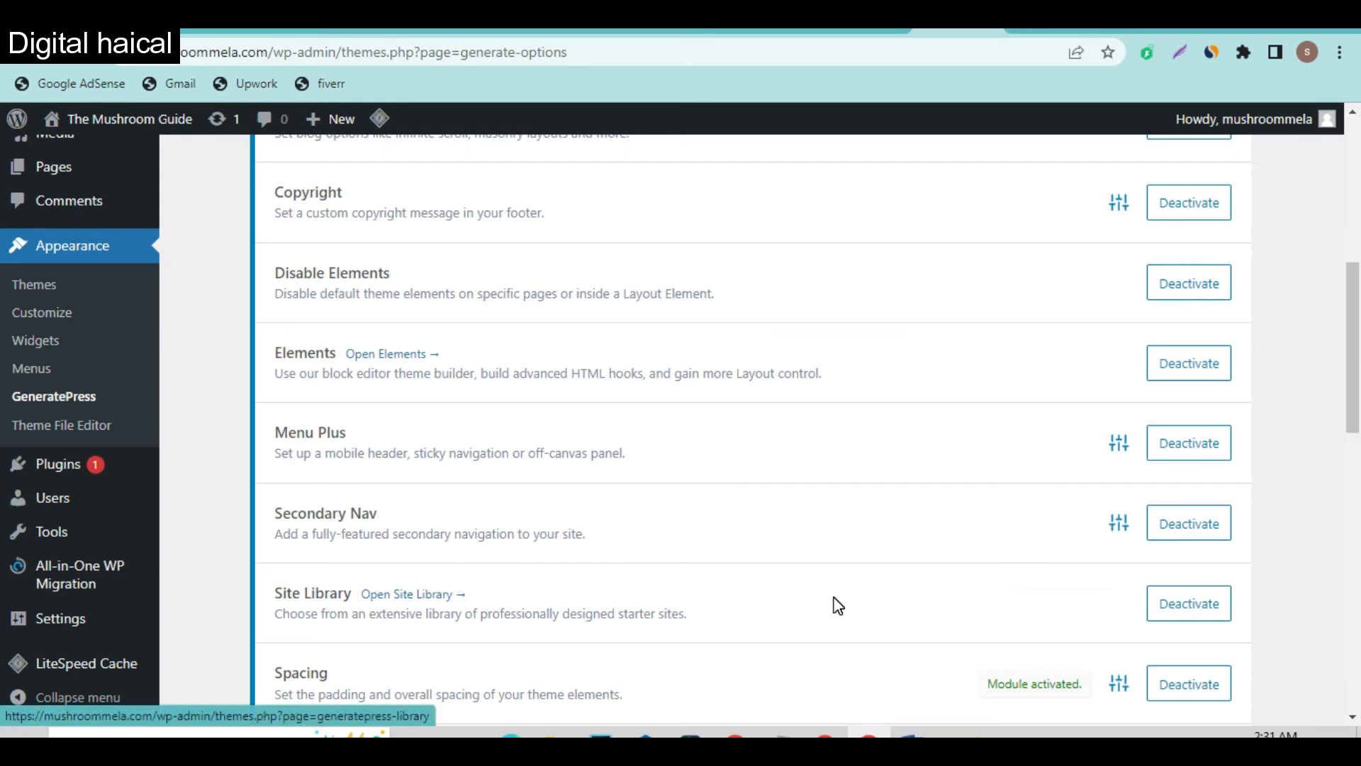
Look over the rest of the GeneratePress options and open the Site Library from its module entry
scroll(835, 605, down, 5)
scroll(837, 603, down, 8)
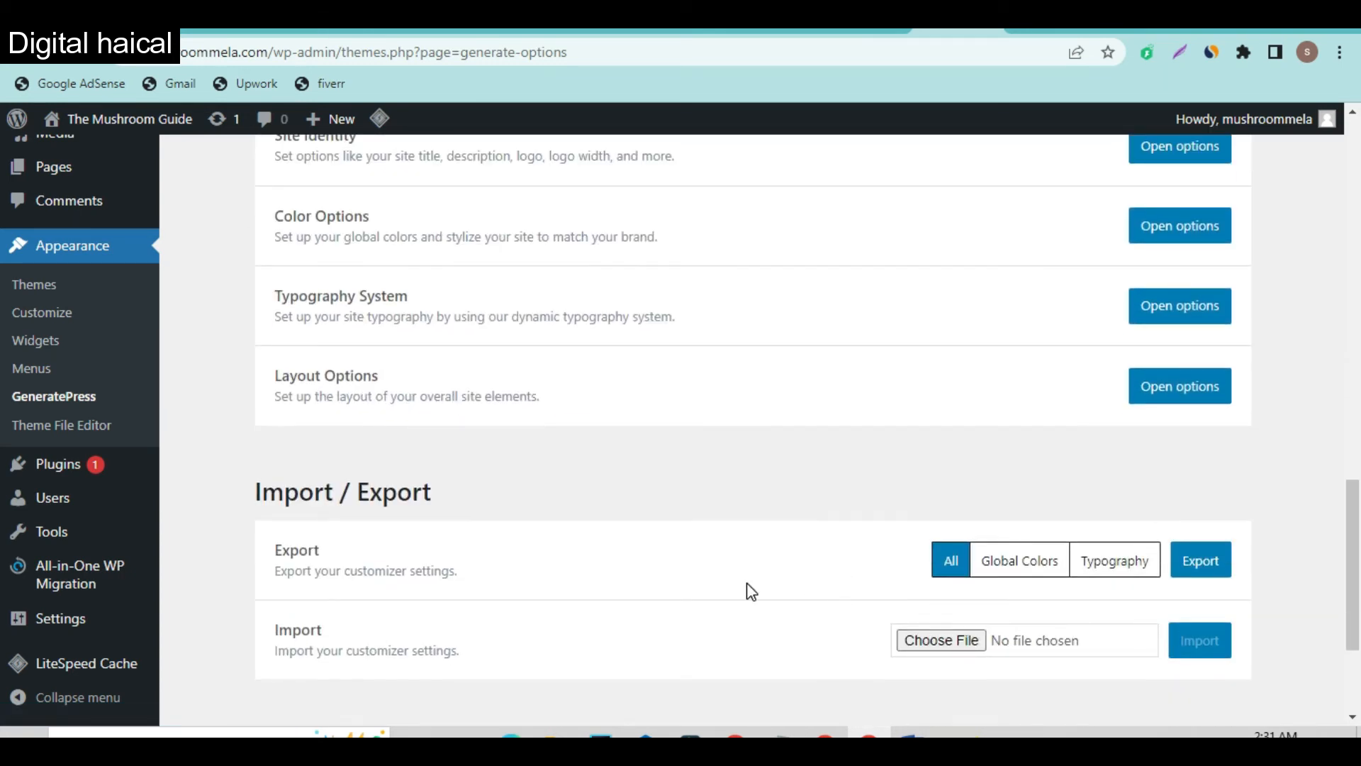
scroll(747, 589, up, 8)
scroll(749, 608, up, 6)
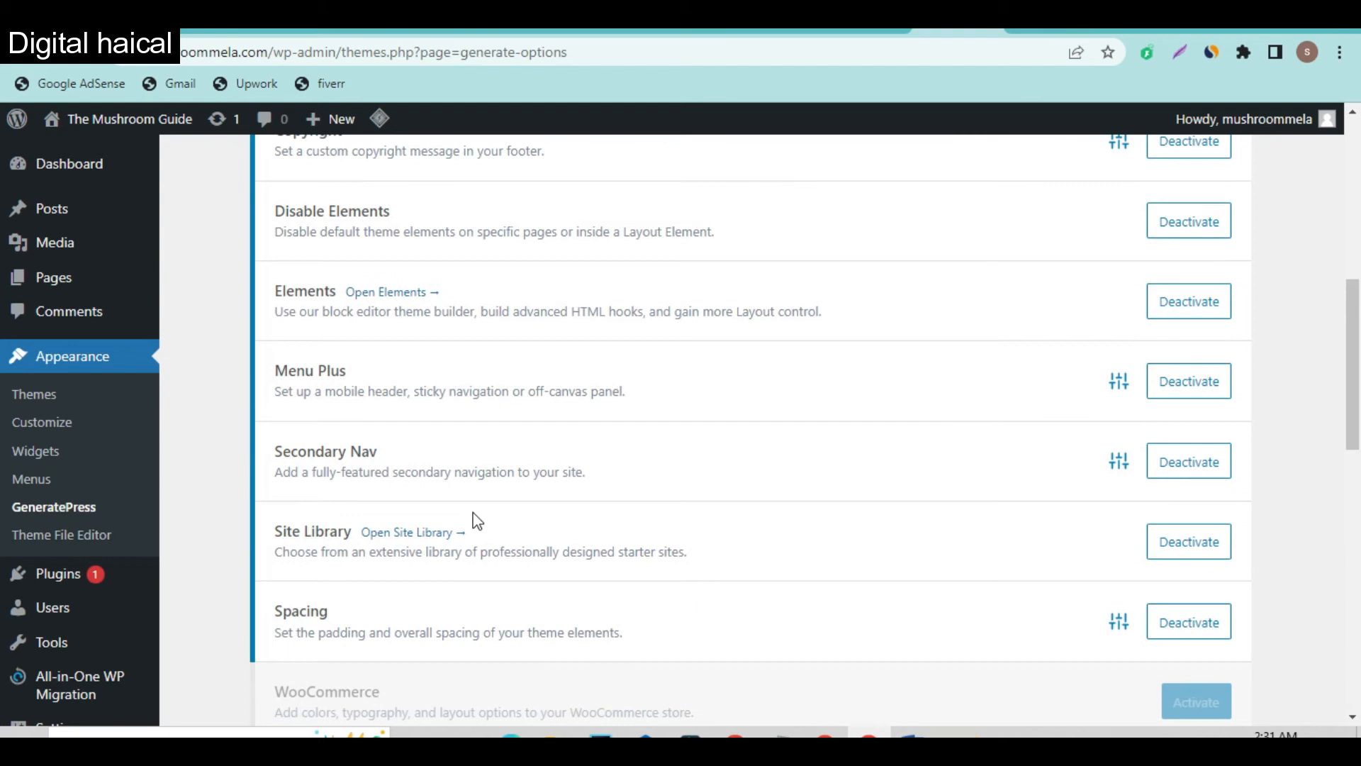
click(424, 533)
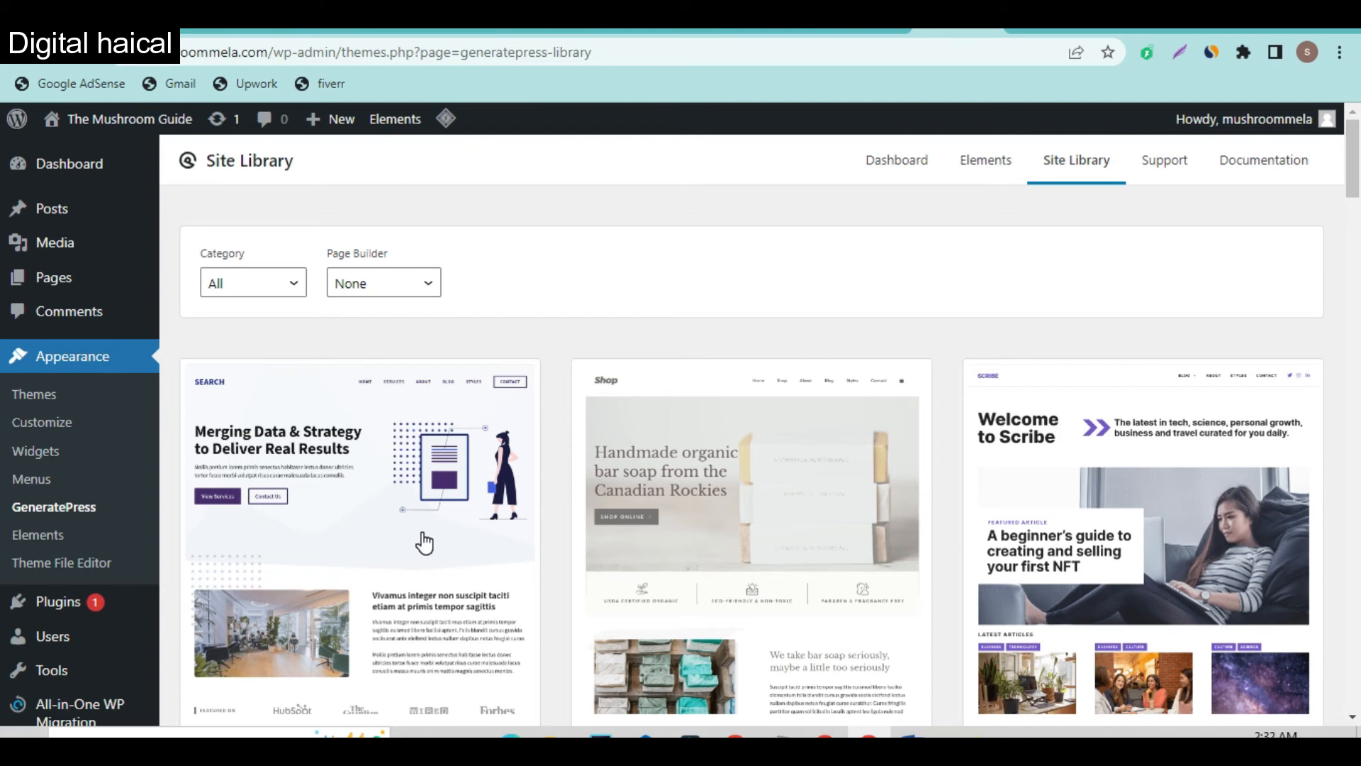
Browse the starter sites in the Site Library to find a design suited to a blog
scroll(788, 532, down, 9)
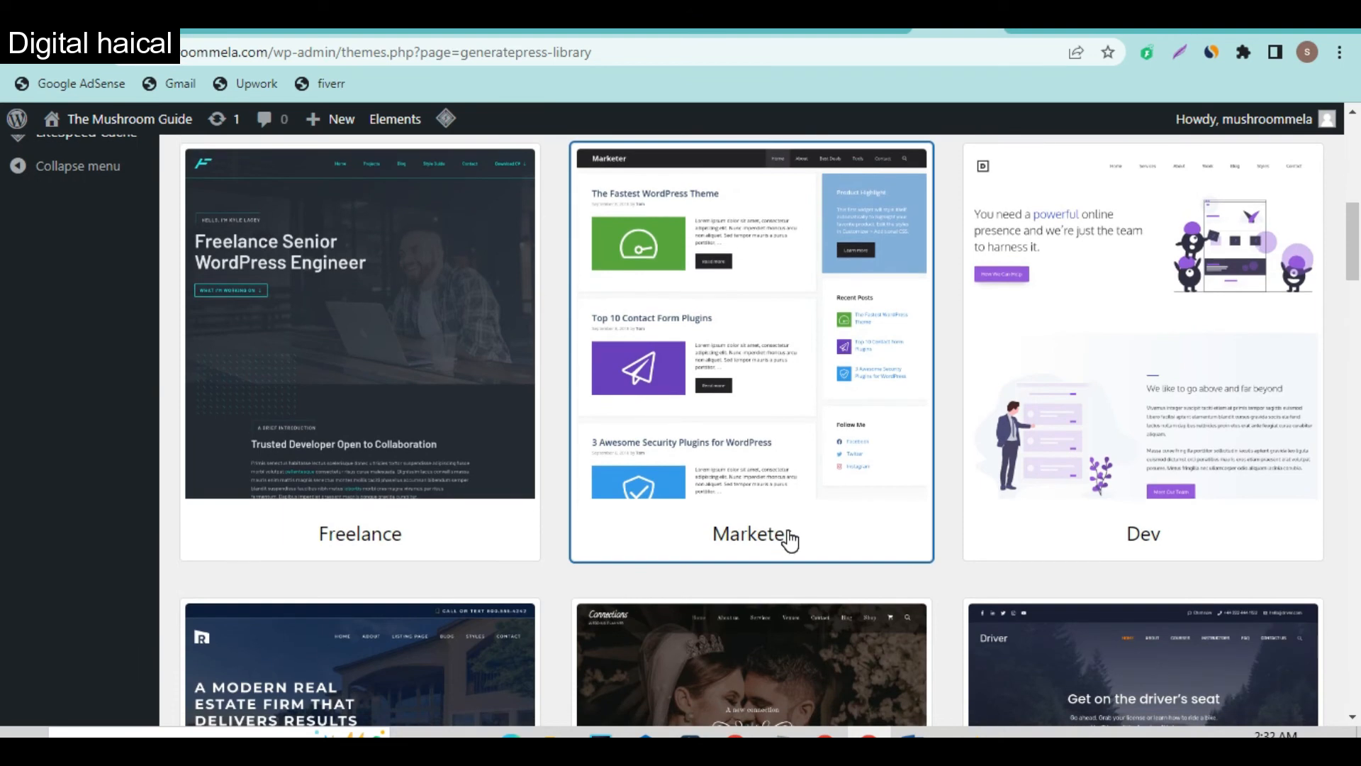
scroll(784, 537, up, 5)
scroll(784, 537, down, 7)
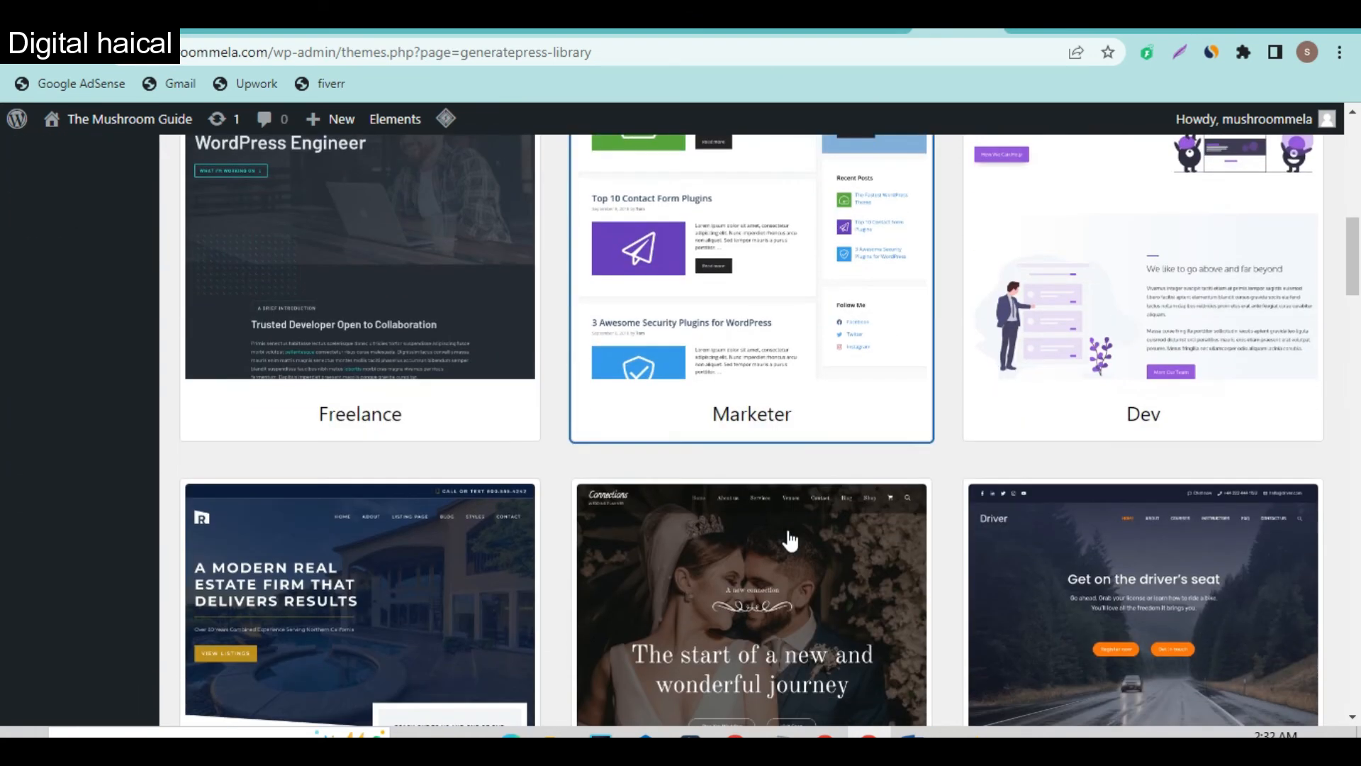
scroll(742, 547, down, 10)
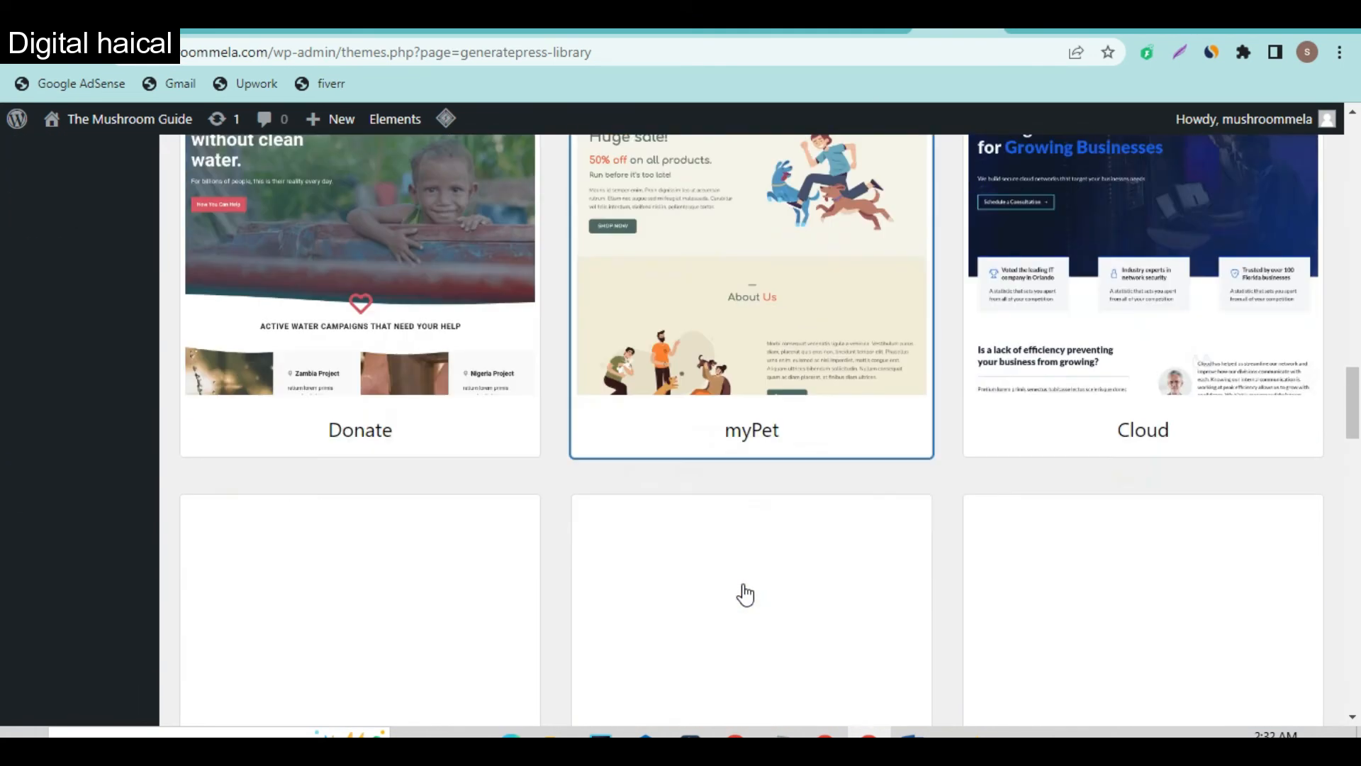
scroll(745, 594, down, 4)
scroll(745, 594, up, 1)
scroll(745, 594, down, 3)
scroll(745, 594, up, 1)
scroll(745, 594, down, 8)
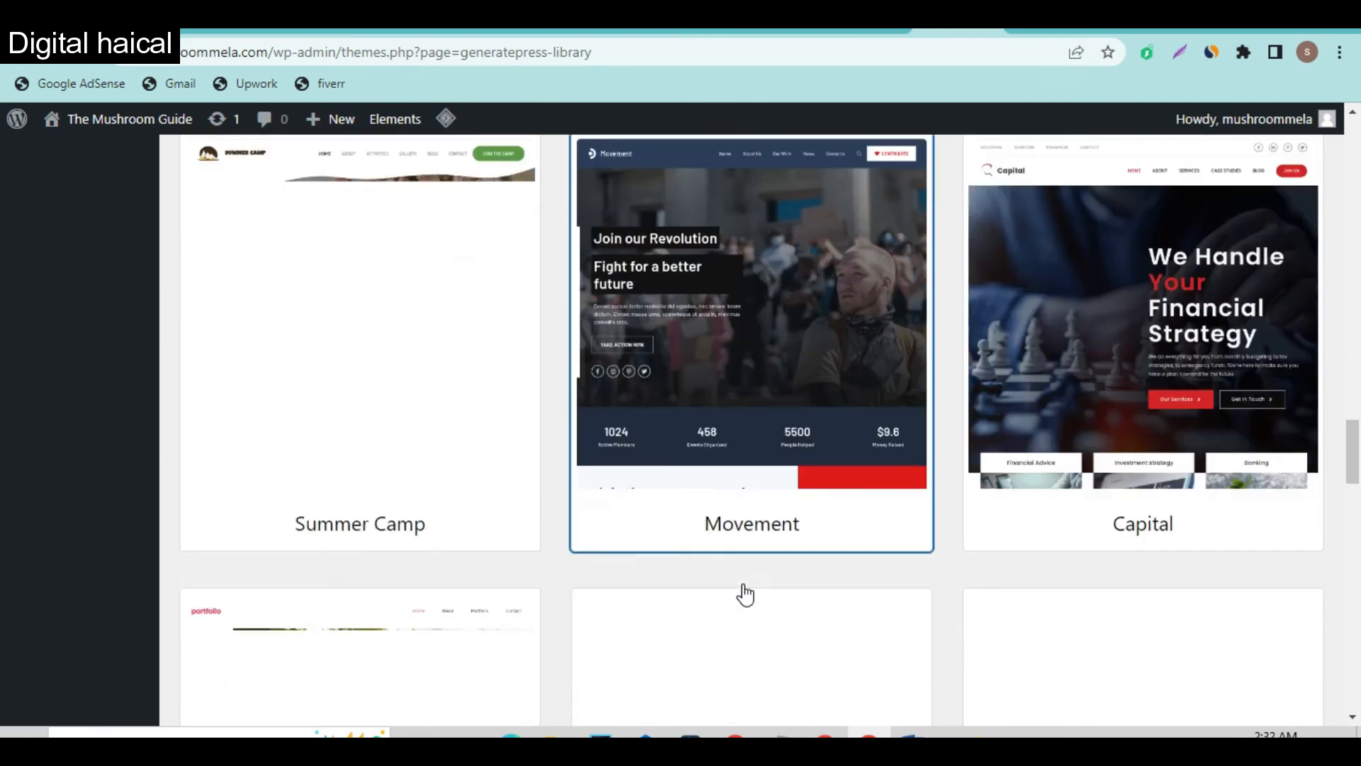
scroll(745, 594, down, 3)
scroll(745, 594, up, 3)
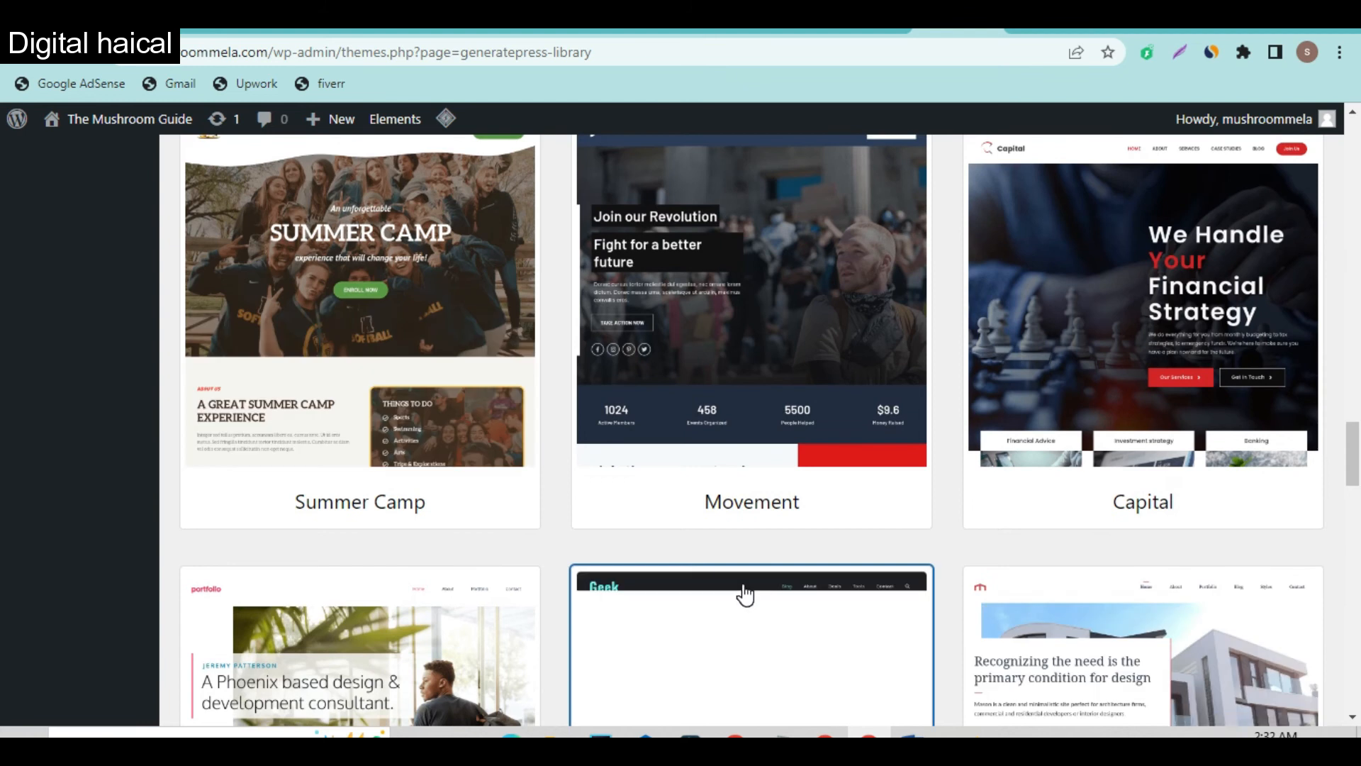
scroll(724, 541, up, 5)
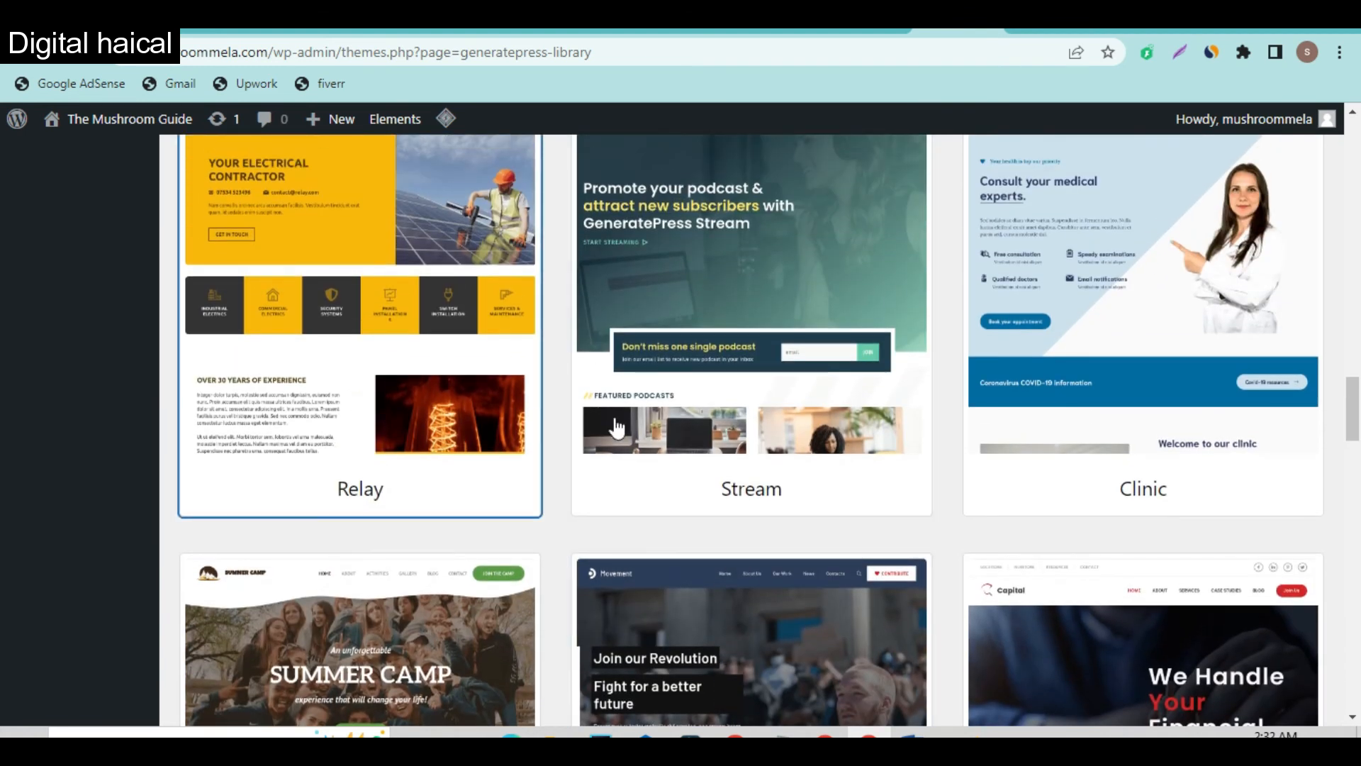
scroll(772, 458, up, 5)
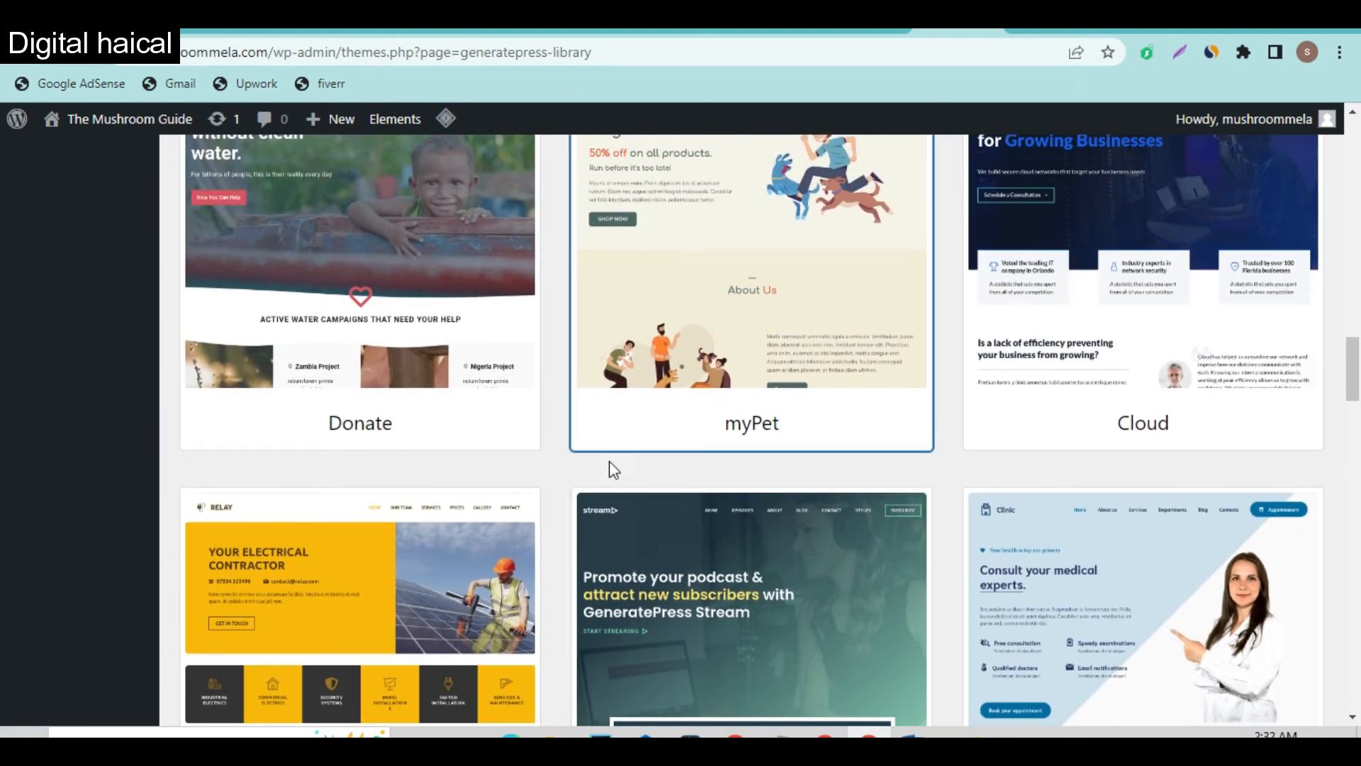
scroll(1045, 427, up, 2)
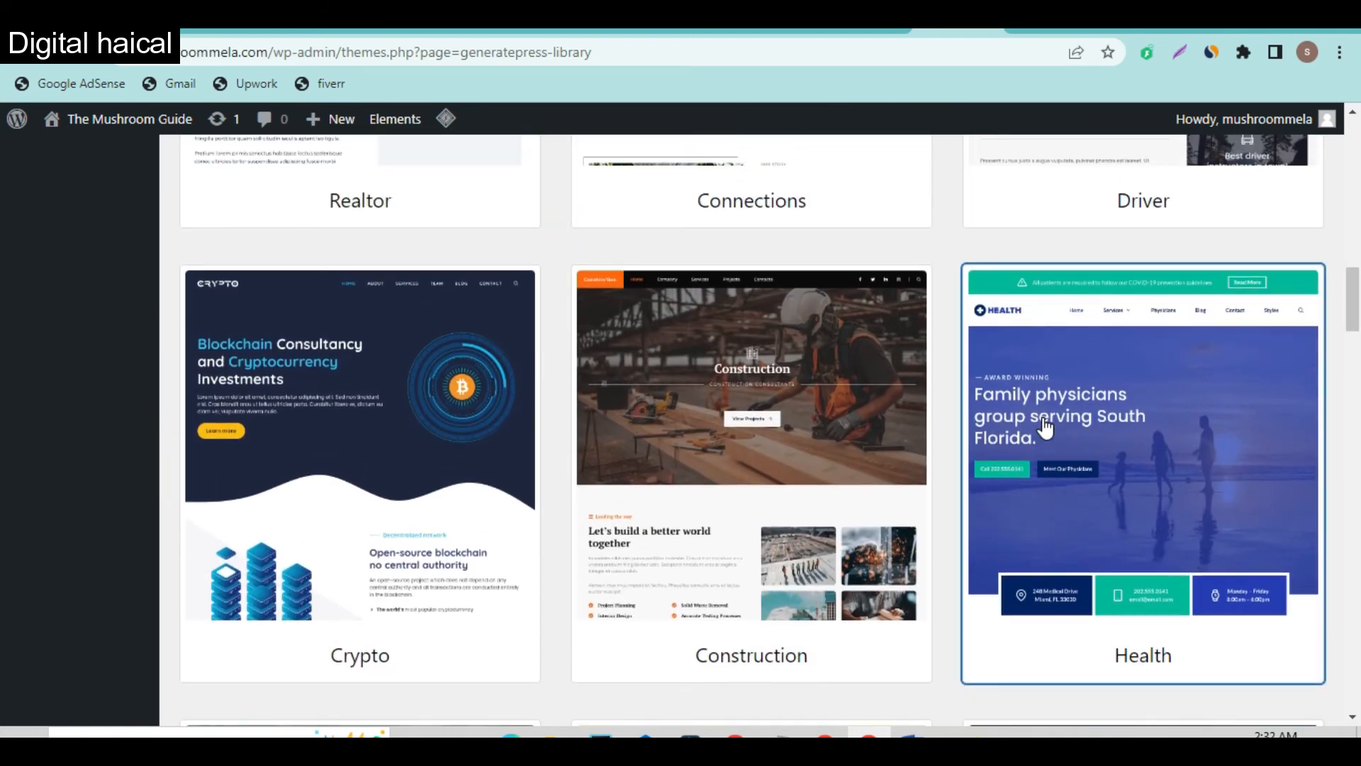
scroll(723, 416, up, 10)
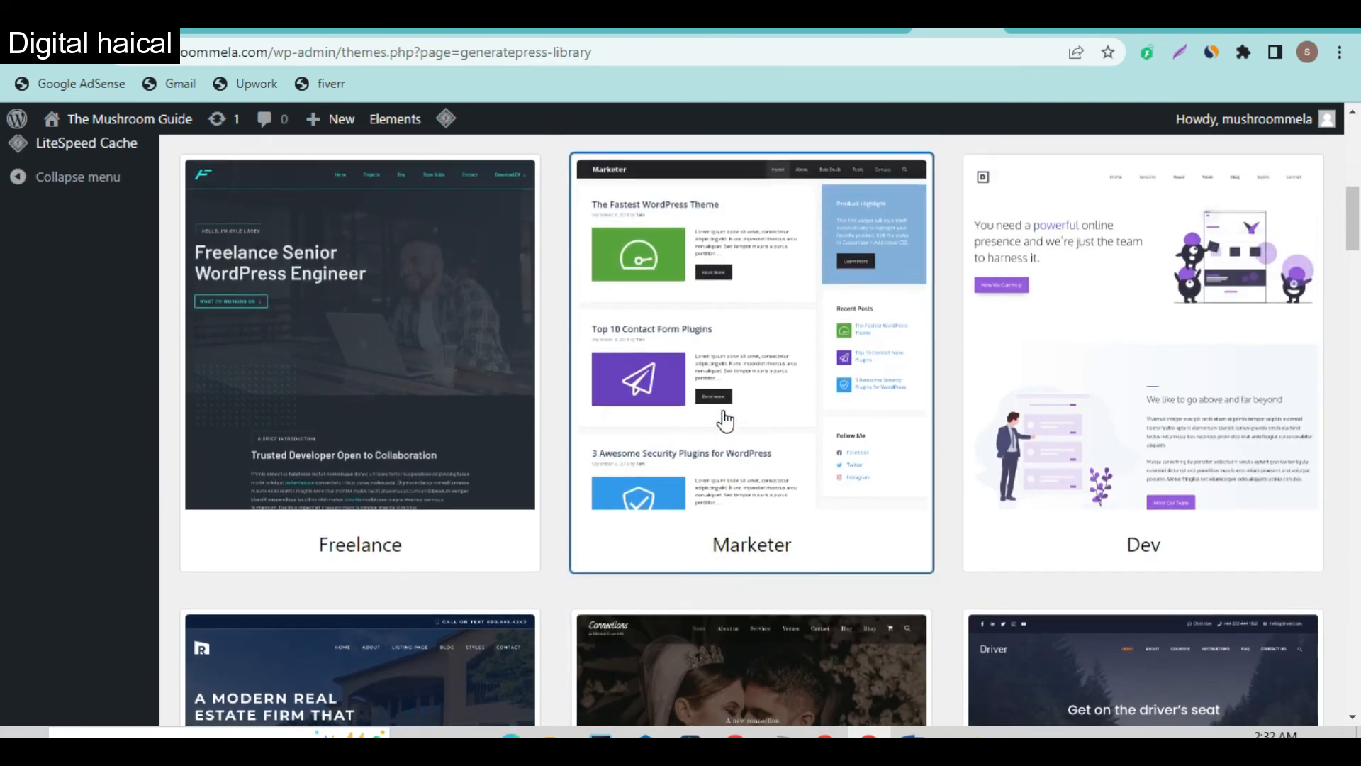
Import the Marketer starter site with its theme options and demo content, acknowledging that the process changes the website
click(722, 411)
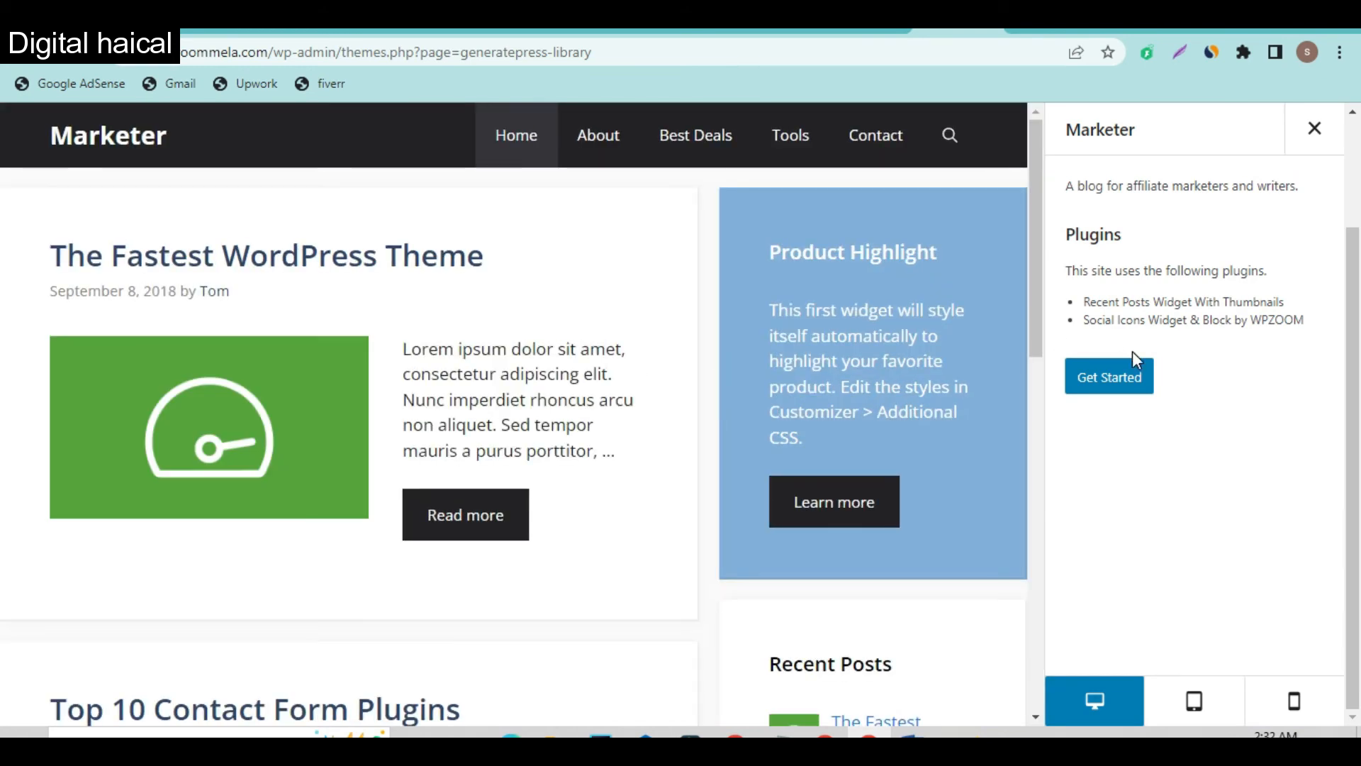
click(1111, 377)
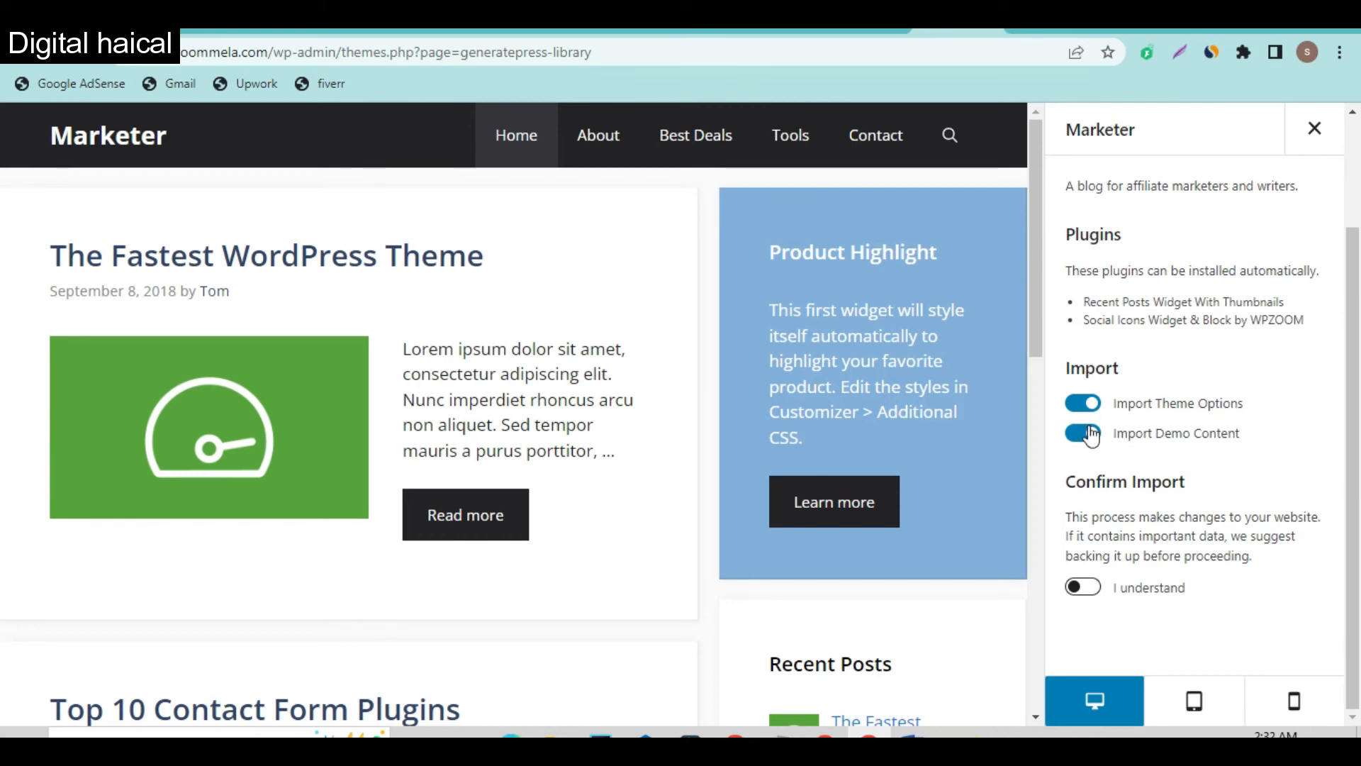
click(1091, 580)
click(1142, 638)
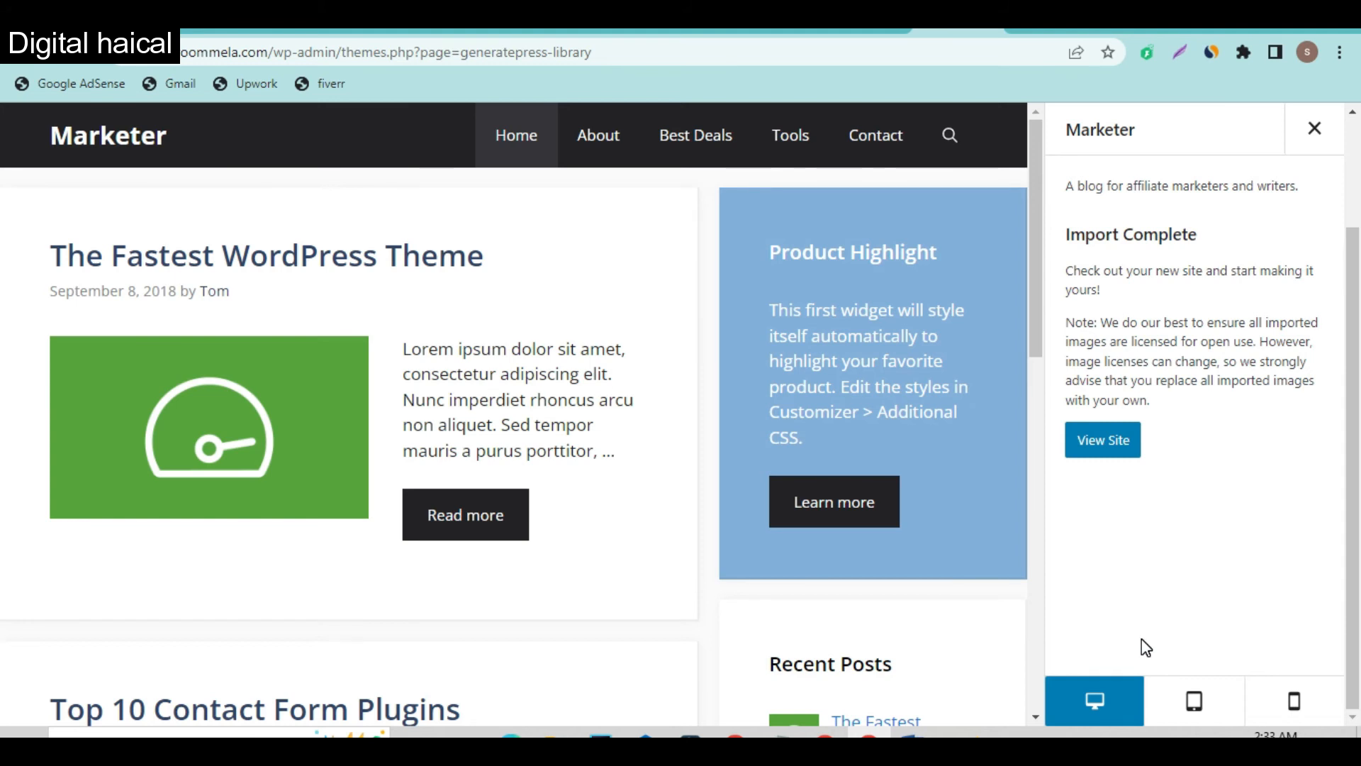
View the live site and examine the imported home page's posts, sidebar widgets and footer
click(1104, 442)
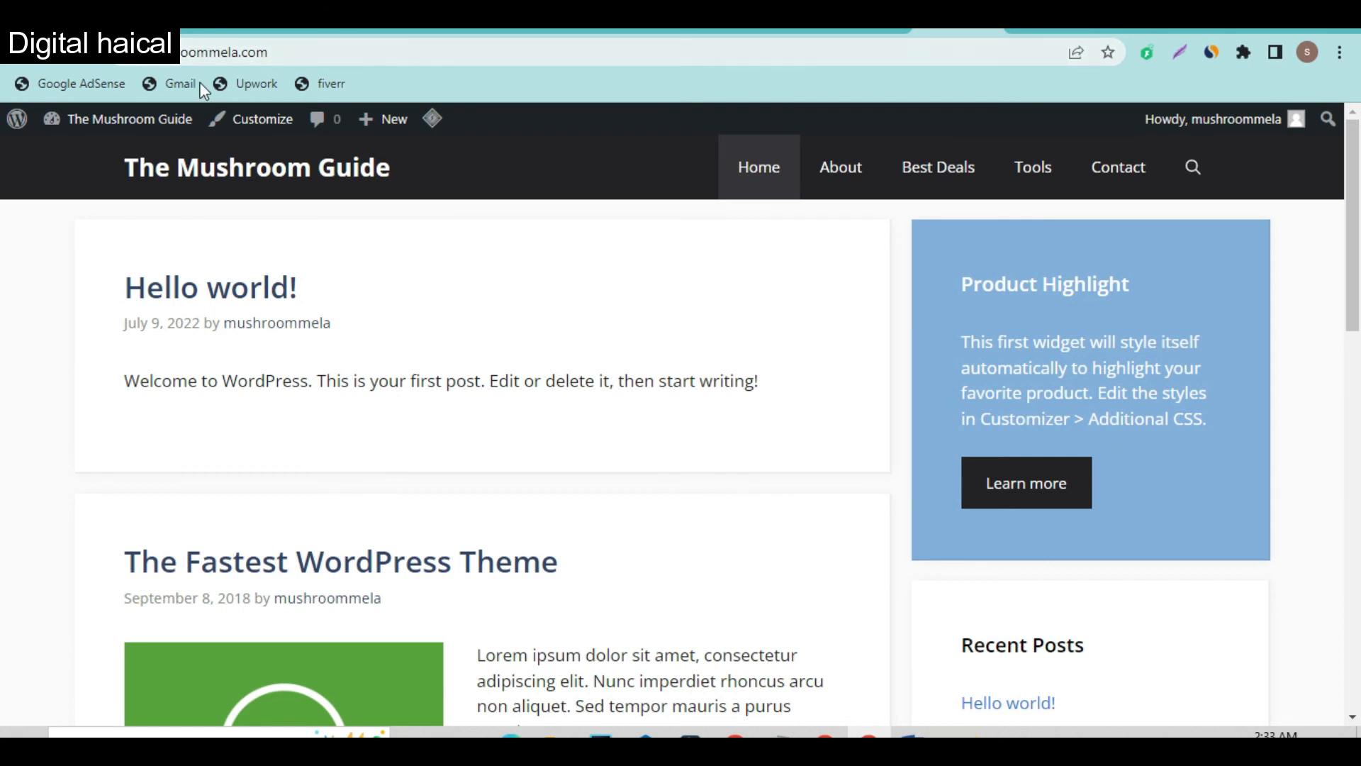
scroll(528, 356, down, 15)
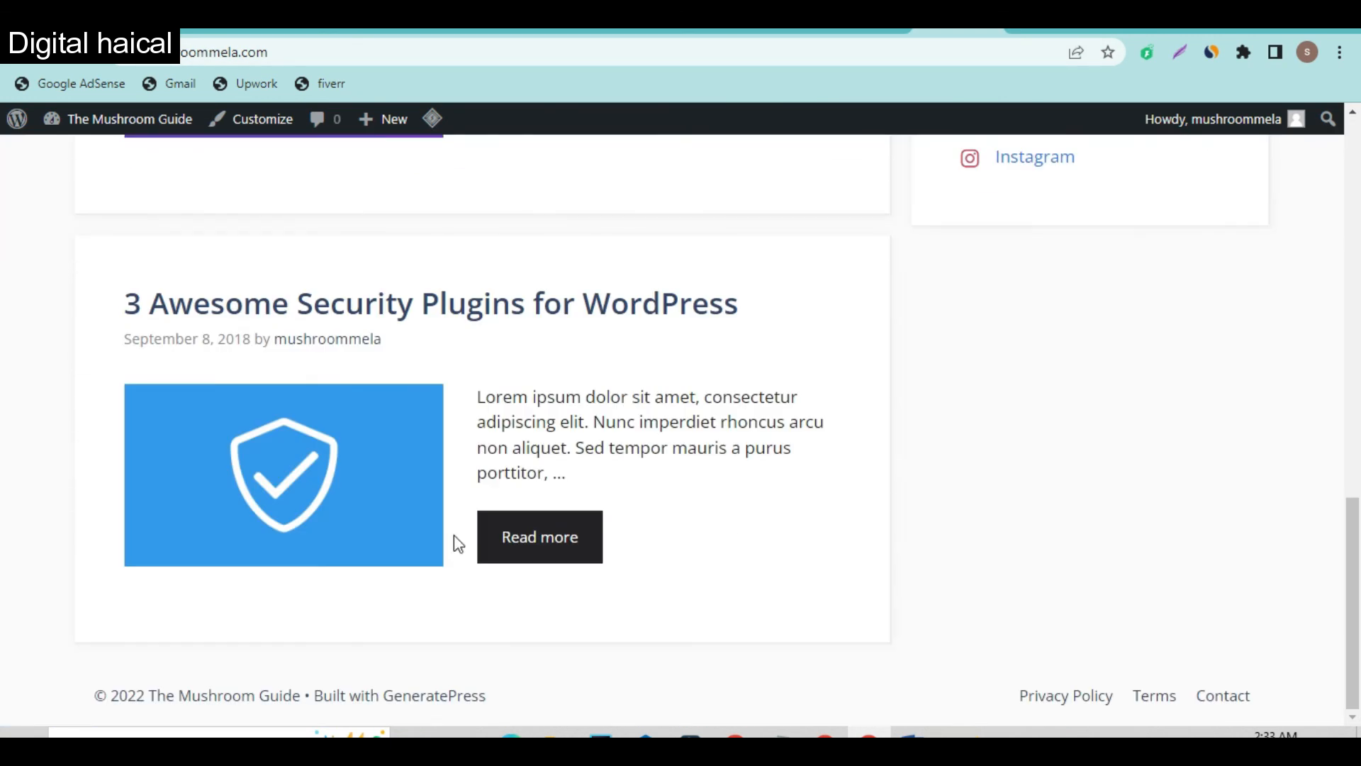
scroll(746, 440, up, 3)
scroll(750, 391, up, 7)
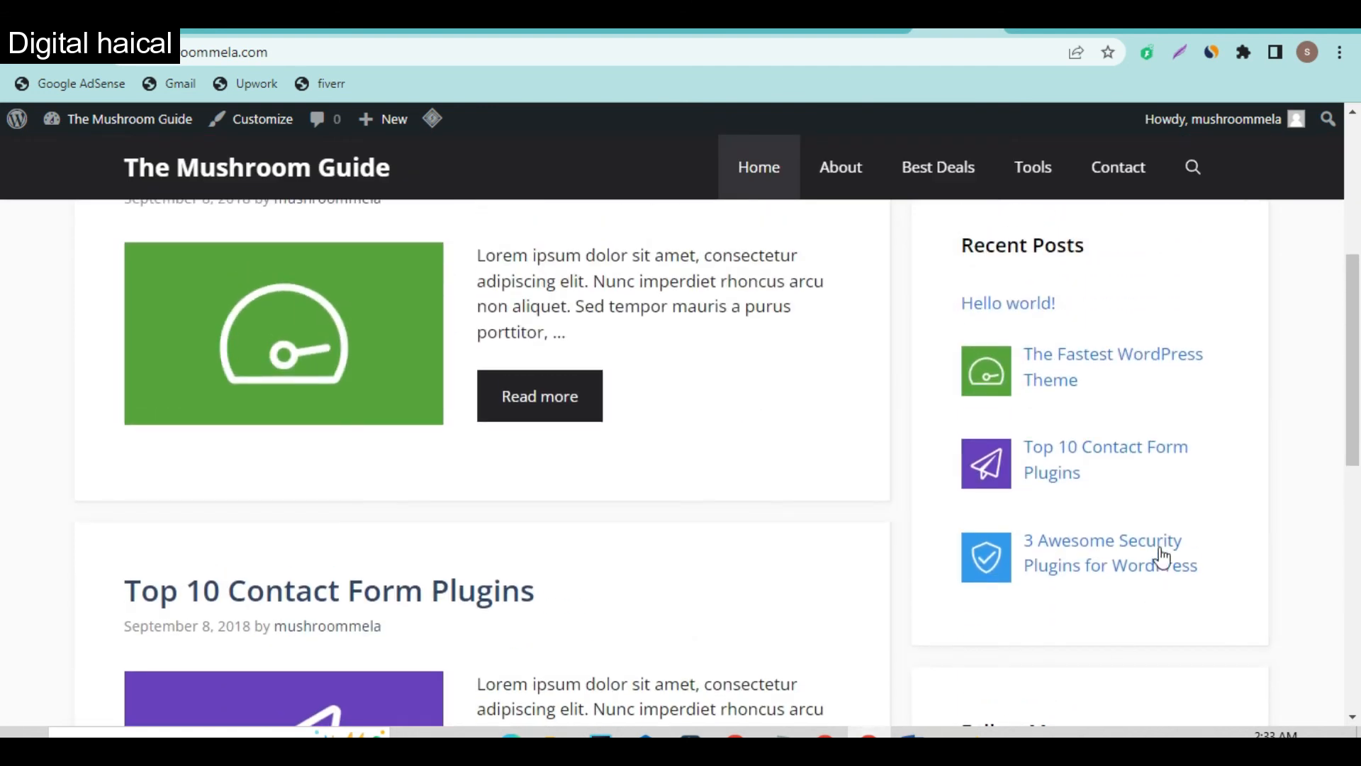
scroll(683, 246, up, 4)
scroll(682, 247, up, 1)
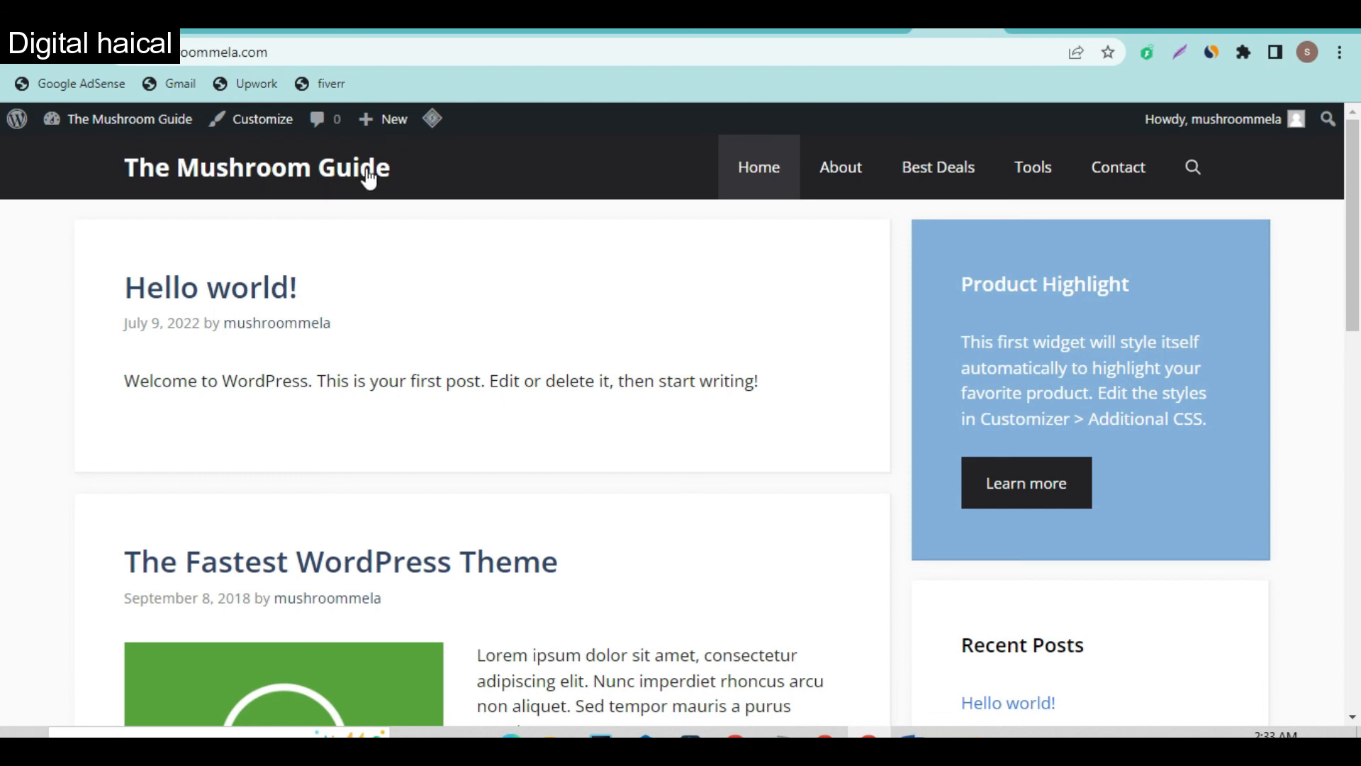
Select the site's current web address for editing
click(314, 51)
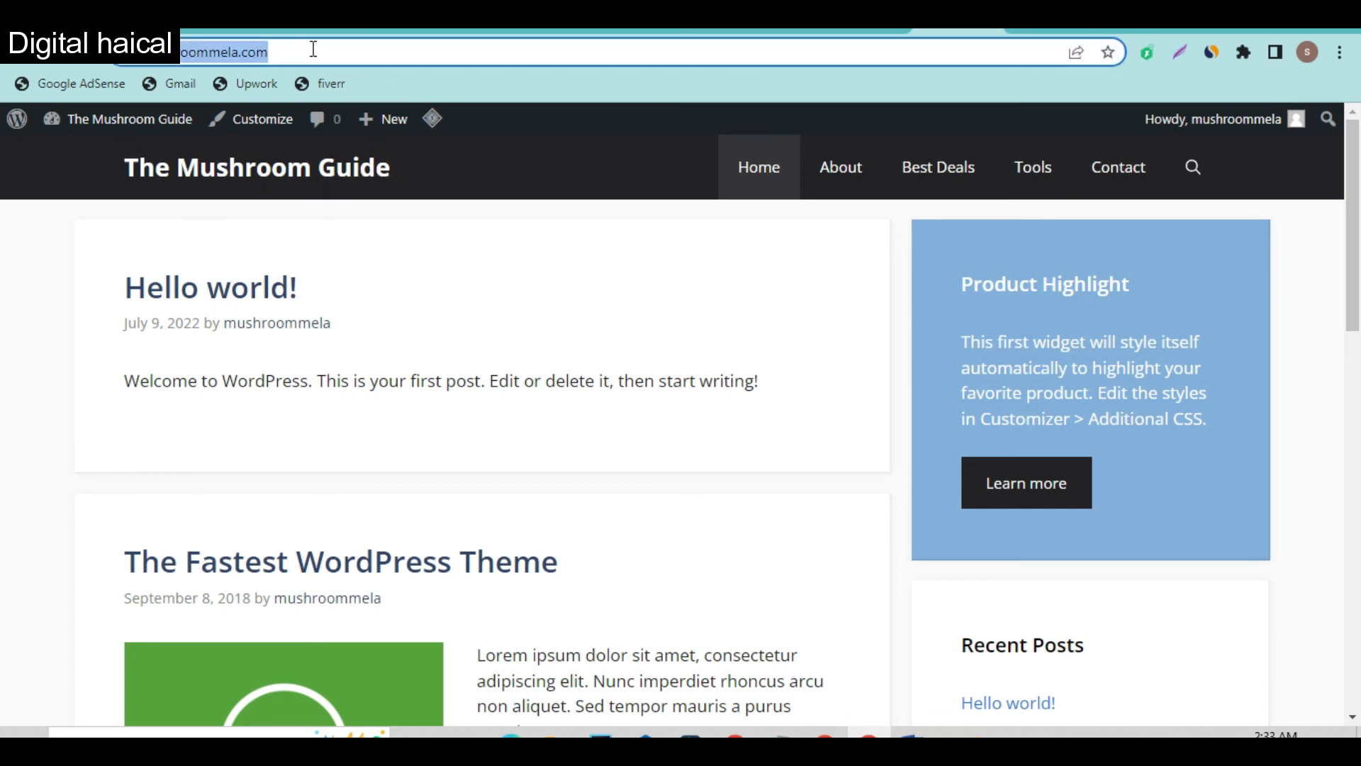